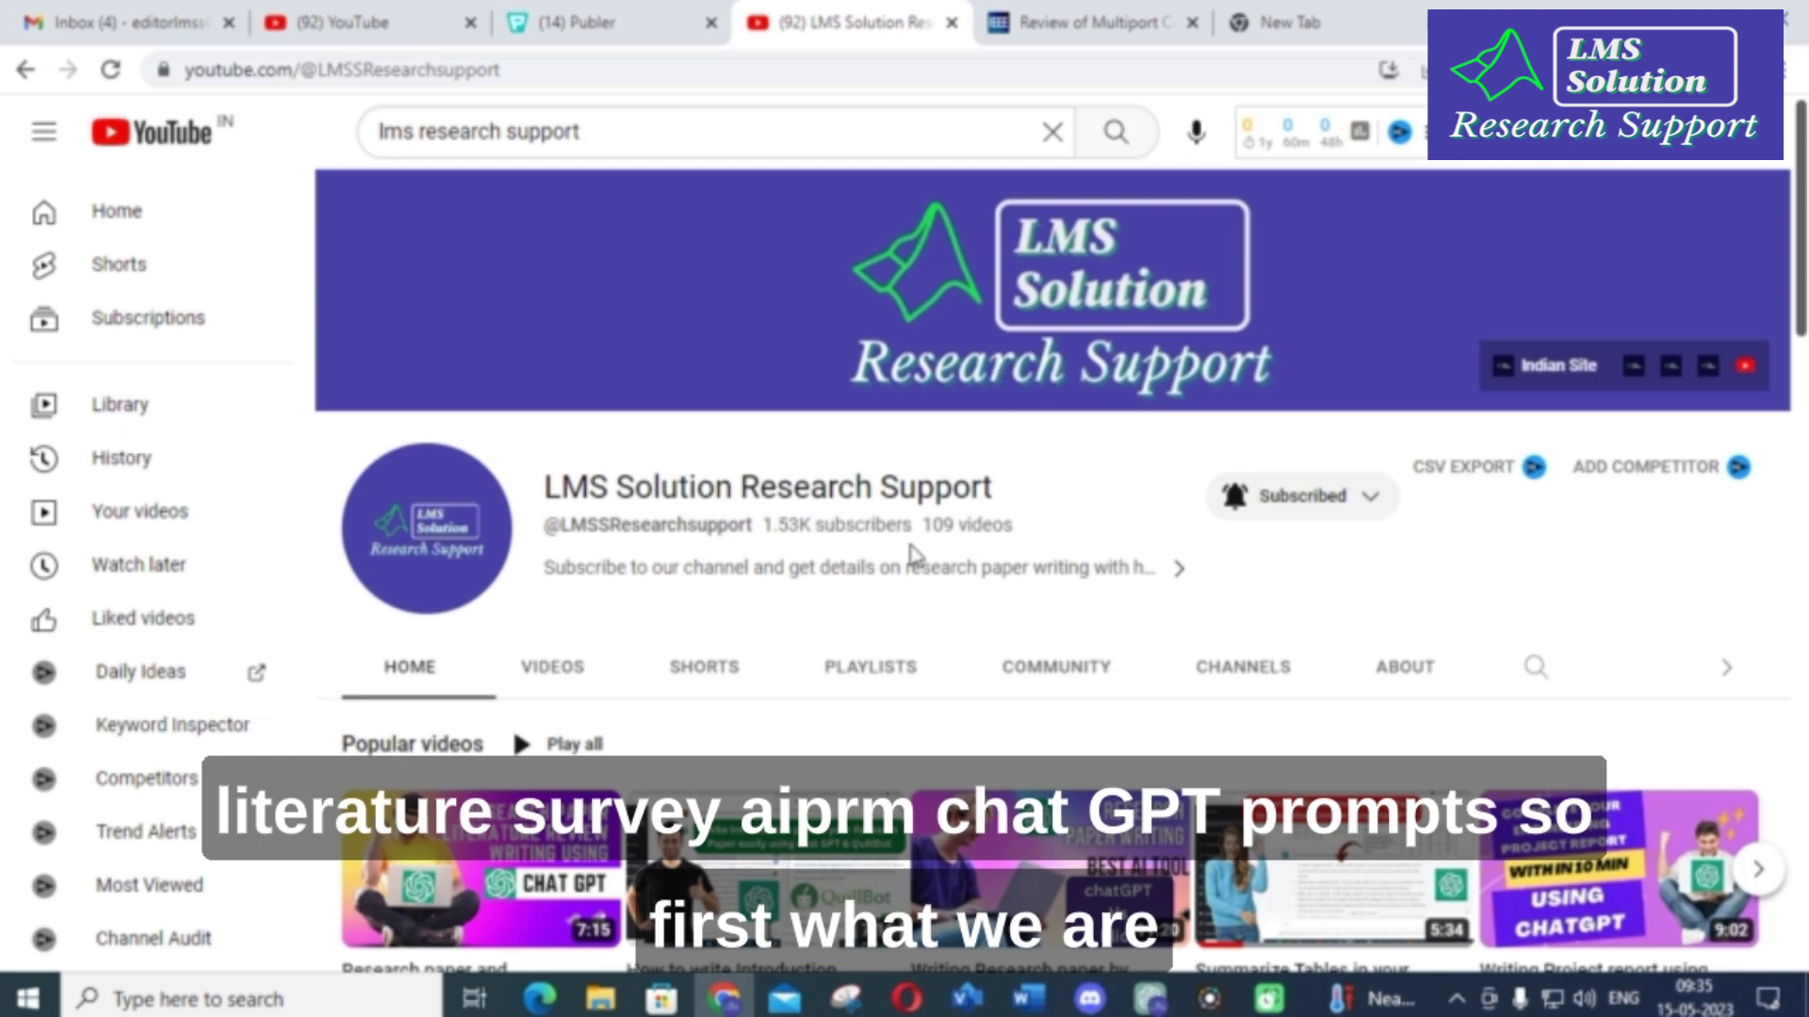
# - Switch to the ChatGPT window and search the public AIPRM prompts for "literature"
pyautogui.click(1153, 1000)
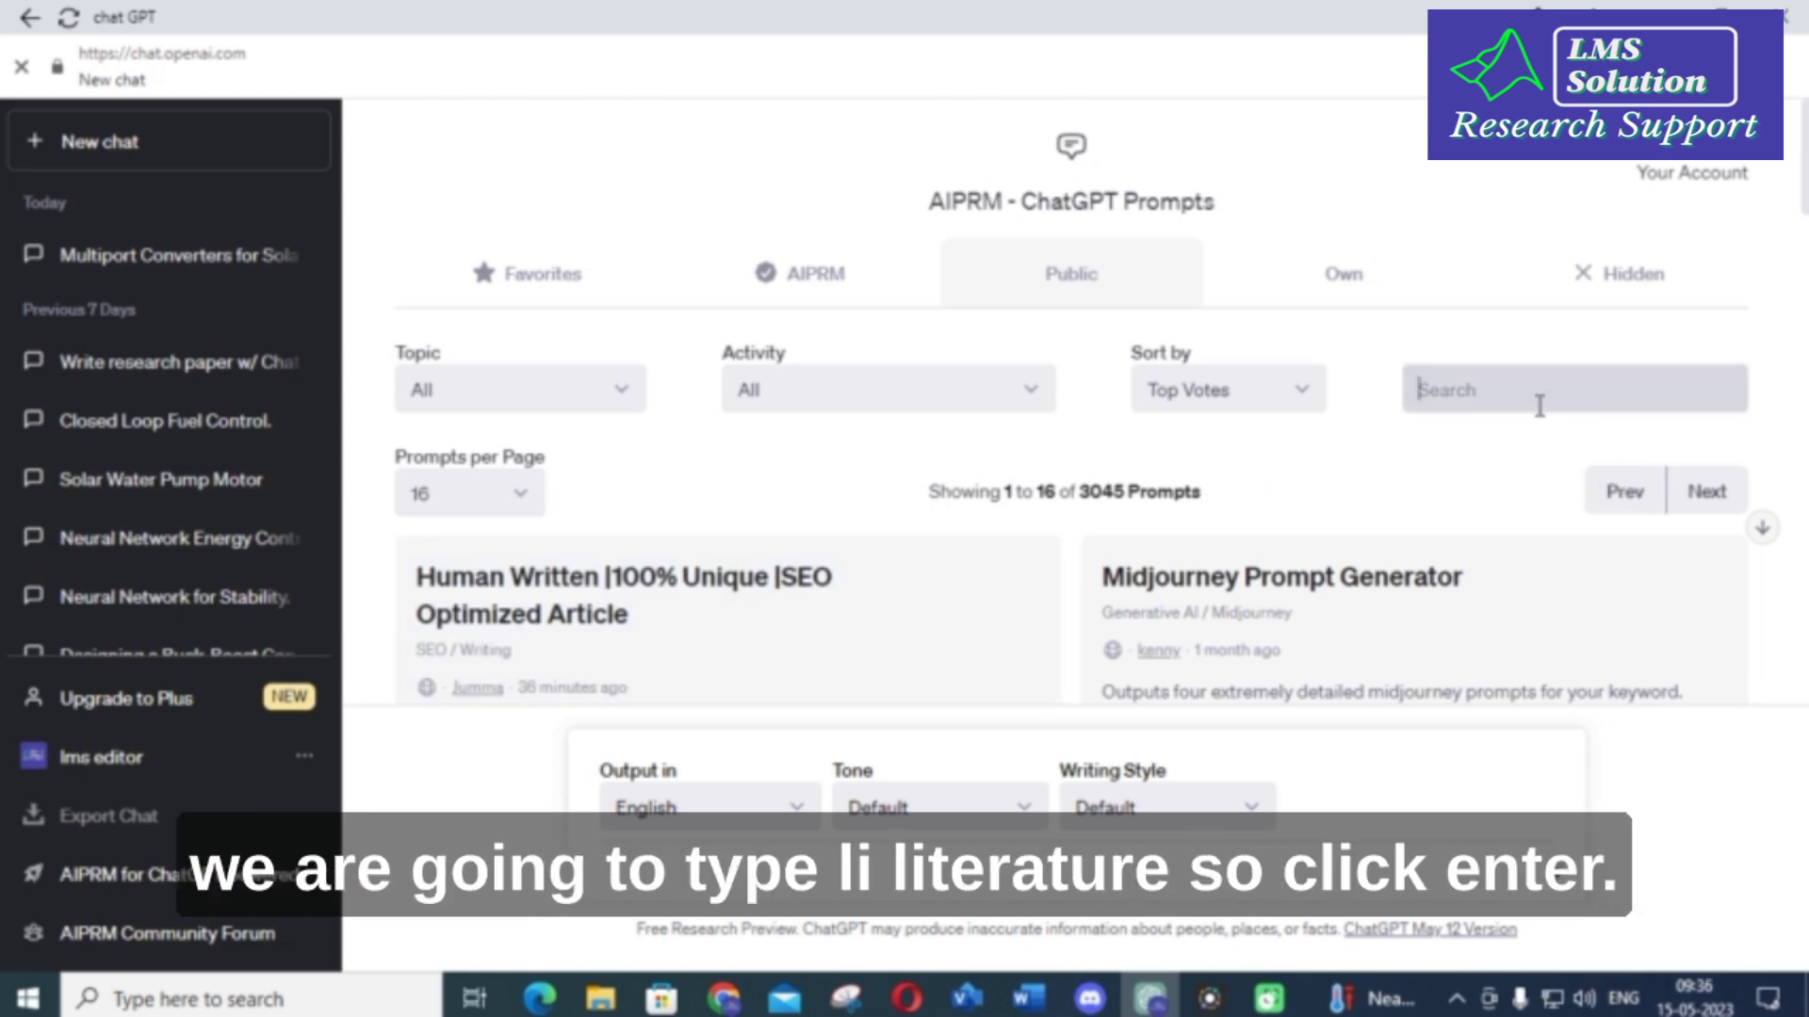
pyautogui.write('literature')
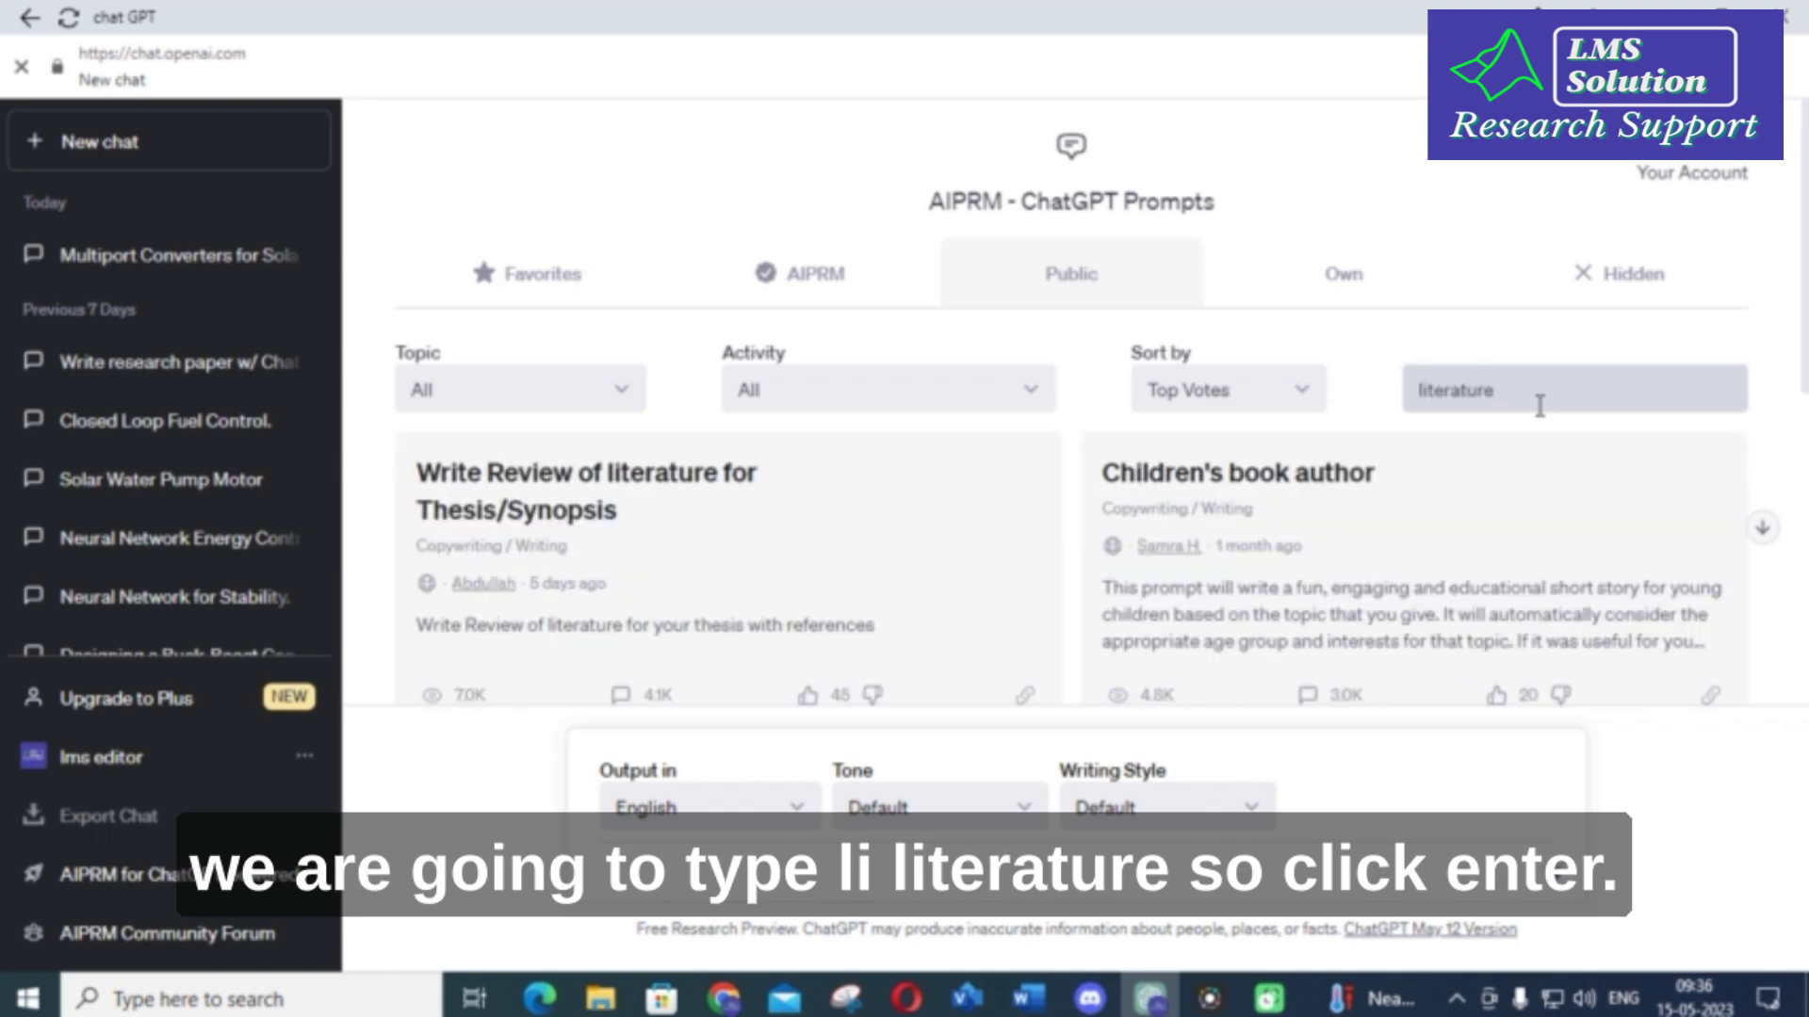
# - Look through the literature prompts and select the "Write Review of literature for Thesis/Synopsis" prompt
pyautogui.scroll(-5, 597, 436)
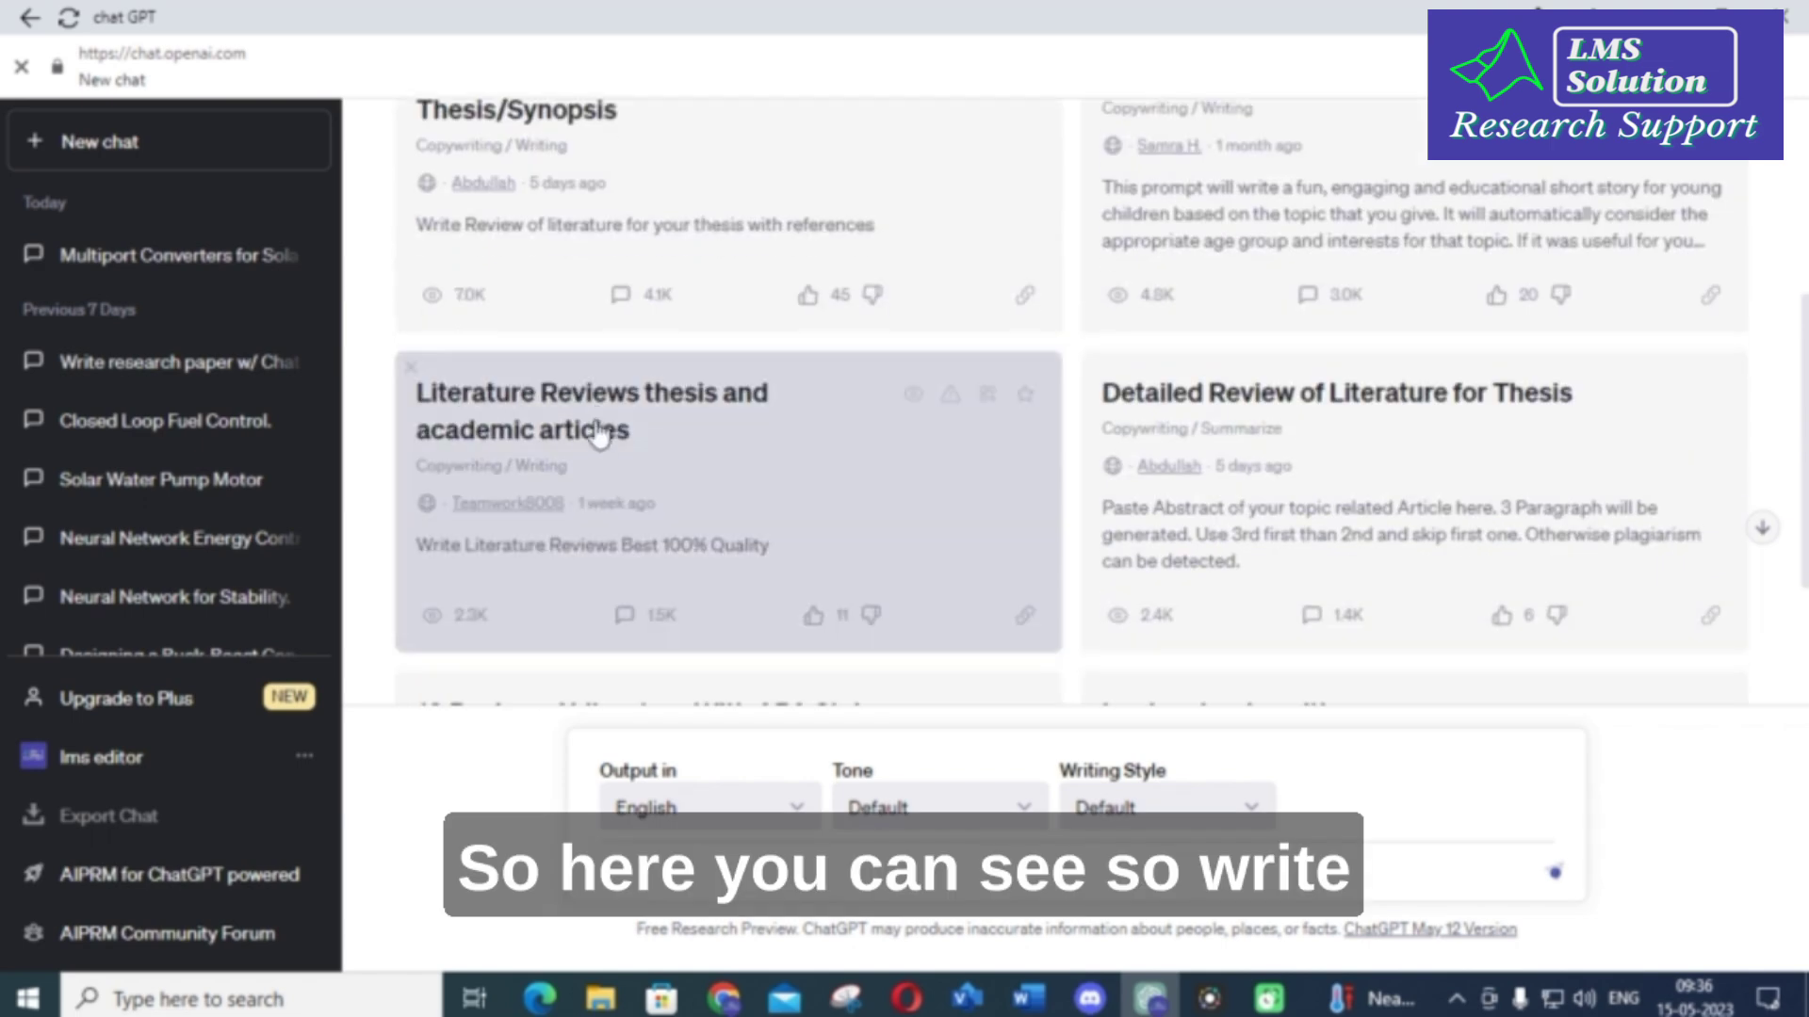
pyautogui.scroll(5, 613, 420)
pyautogui.scroll(-1, 618, 399)
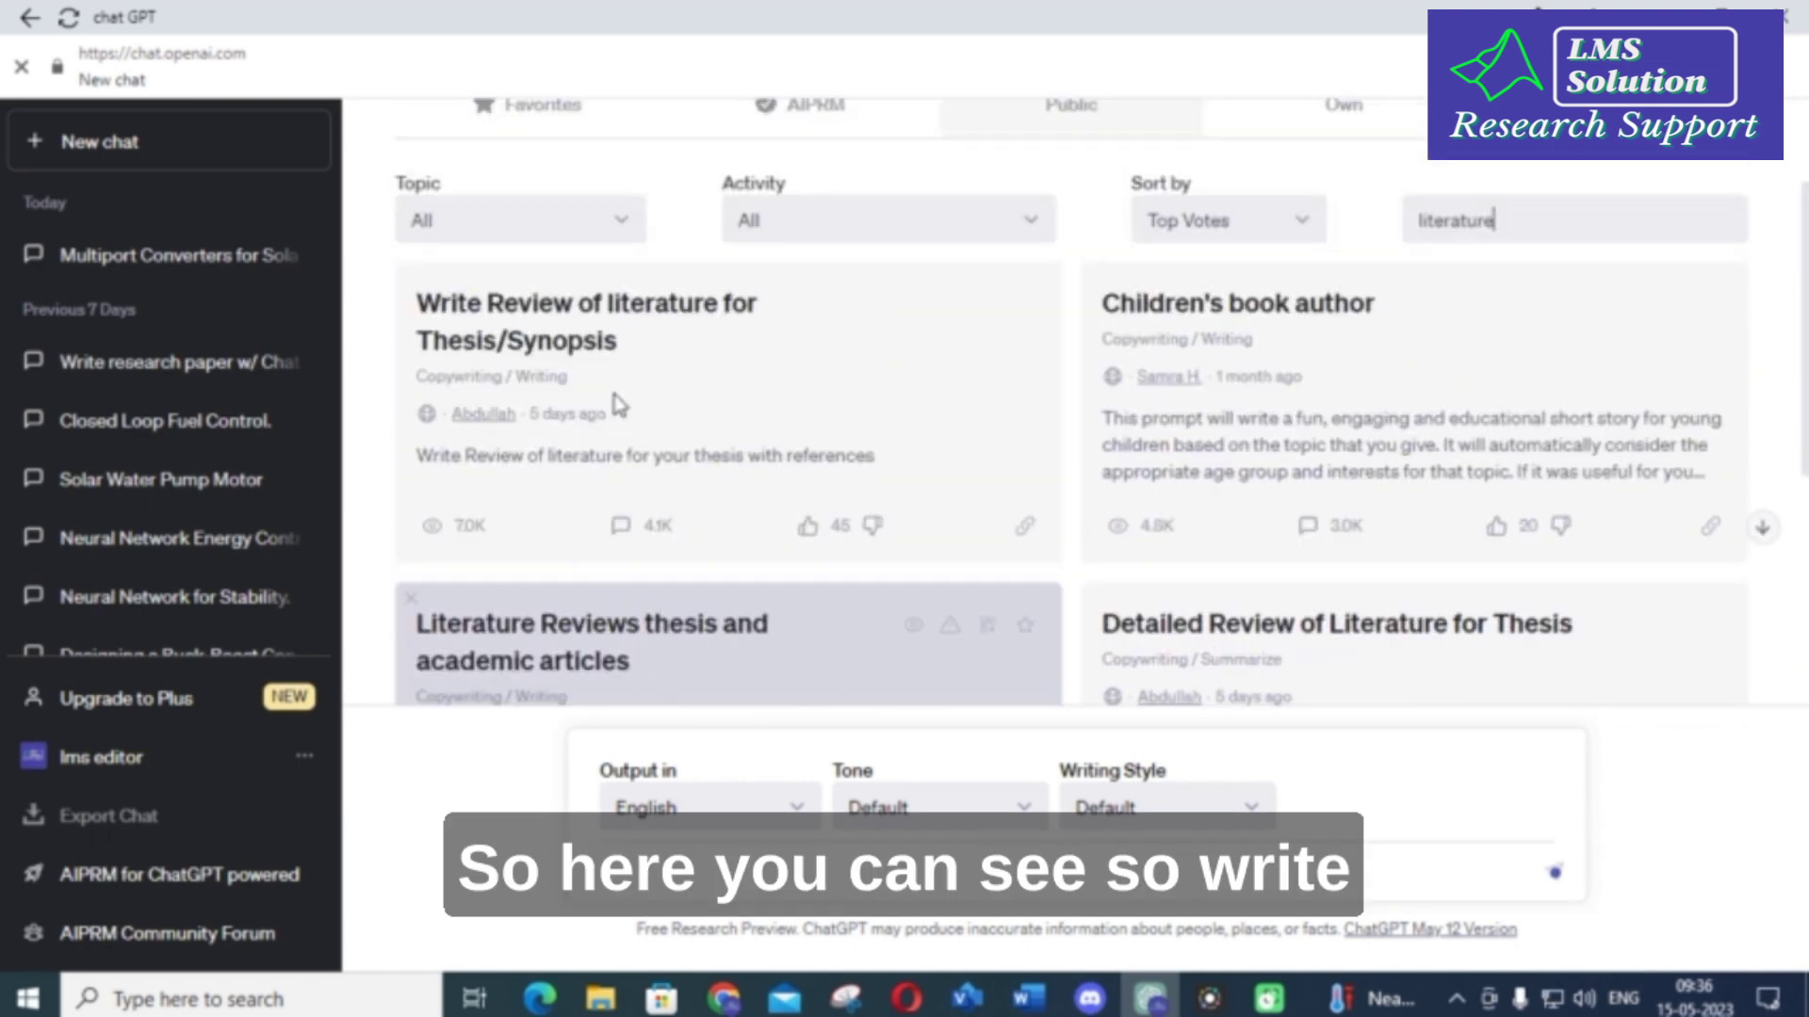
pyautogui.scroll(2, 584, 490)
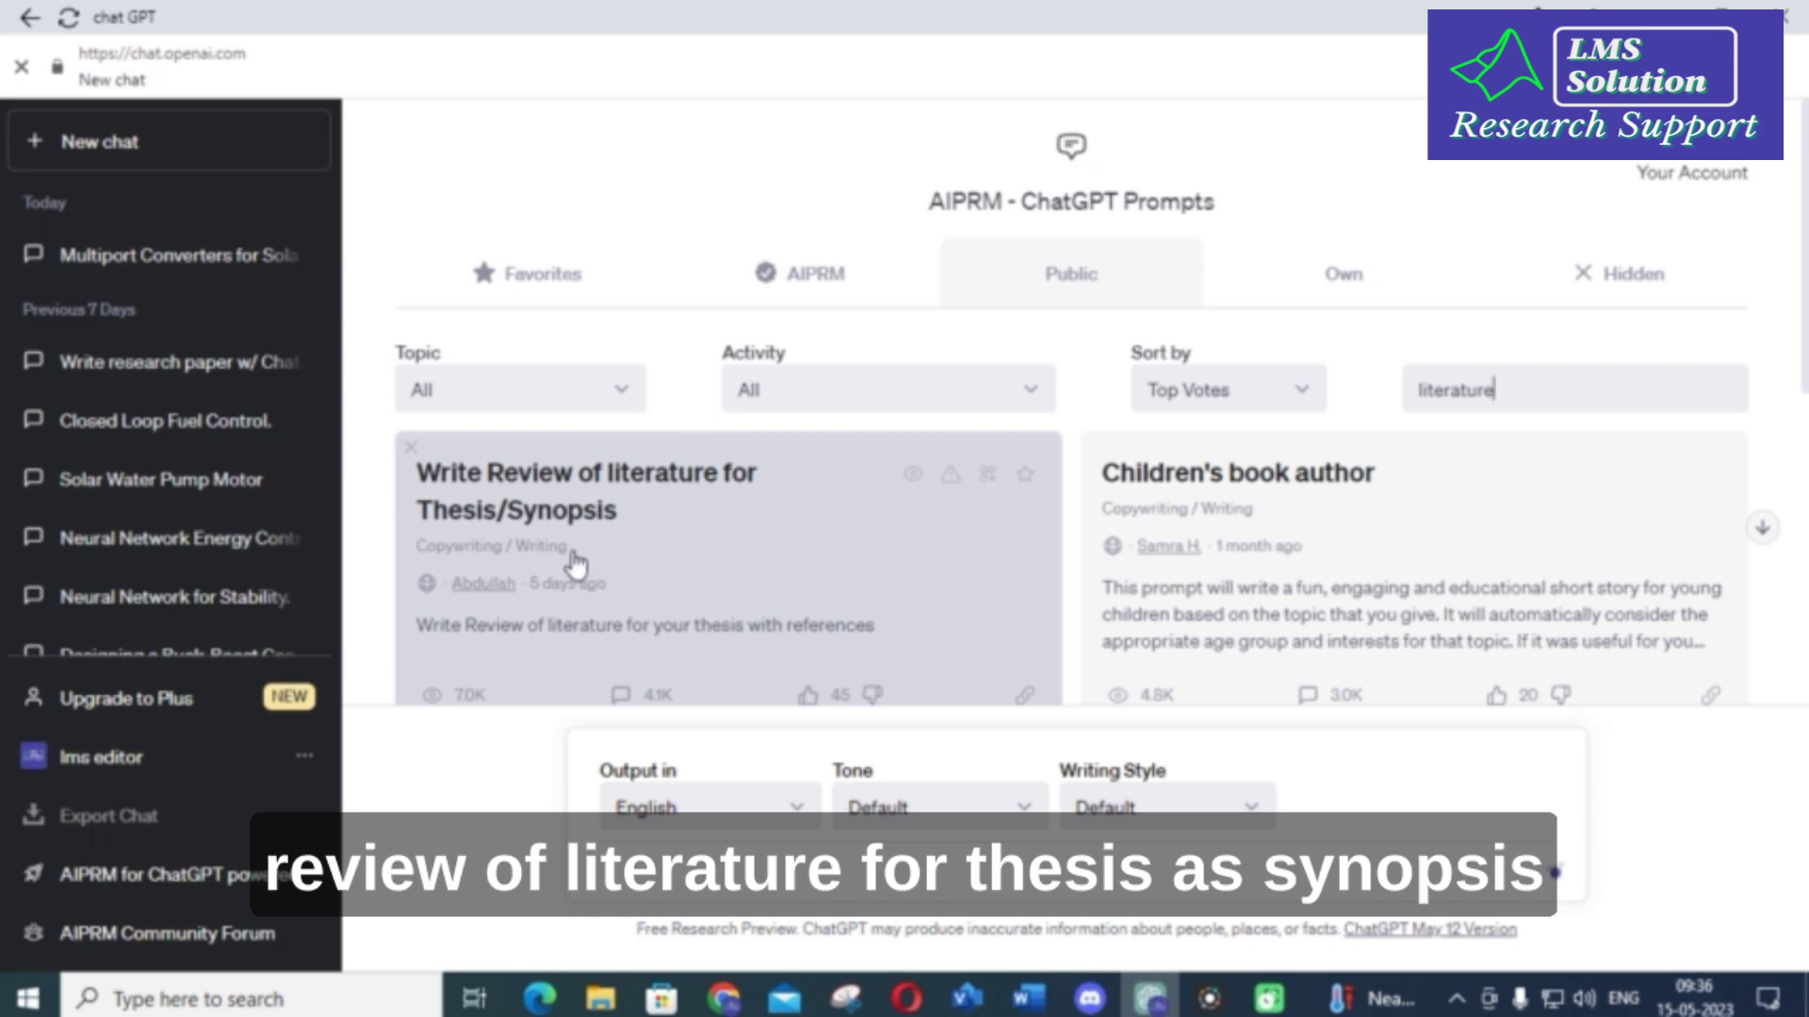
pyautogui.scroll(-3, 1225, 566)
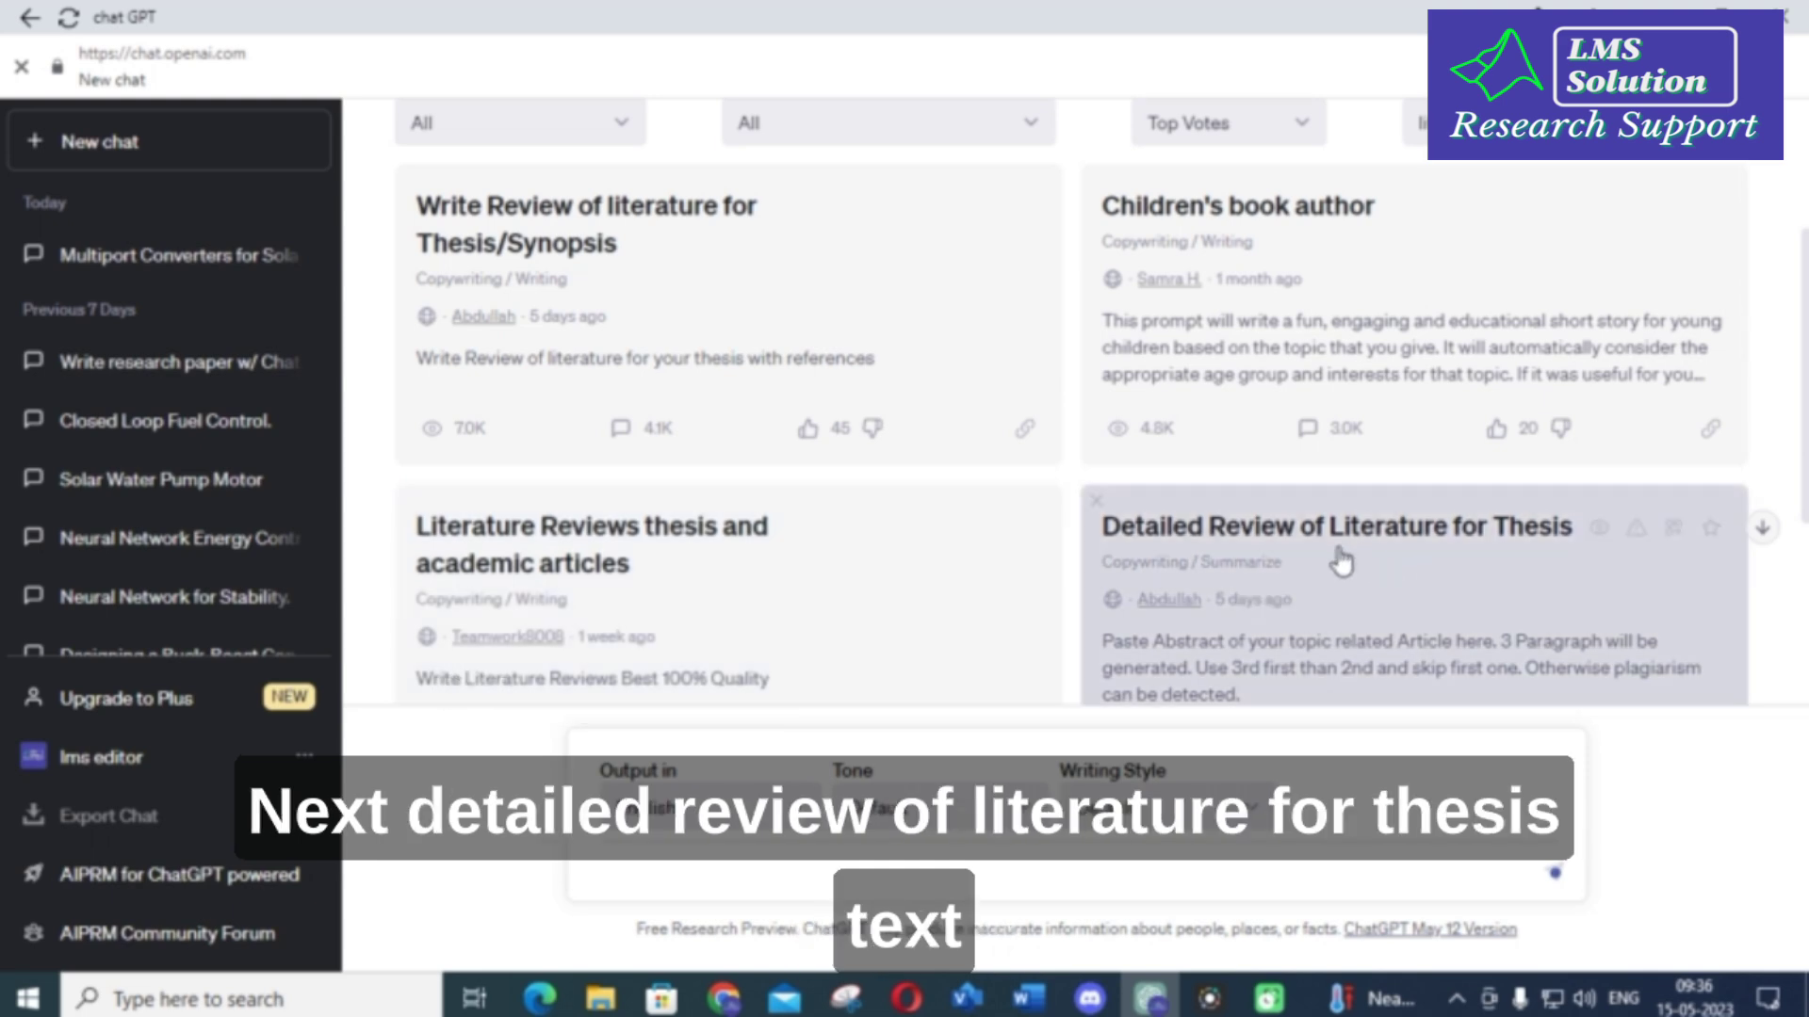
pyautogui.scroll(-4, 1338, 564)
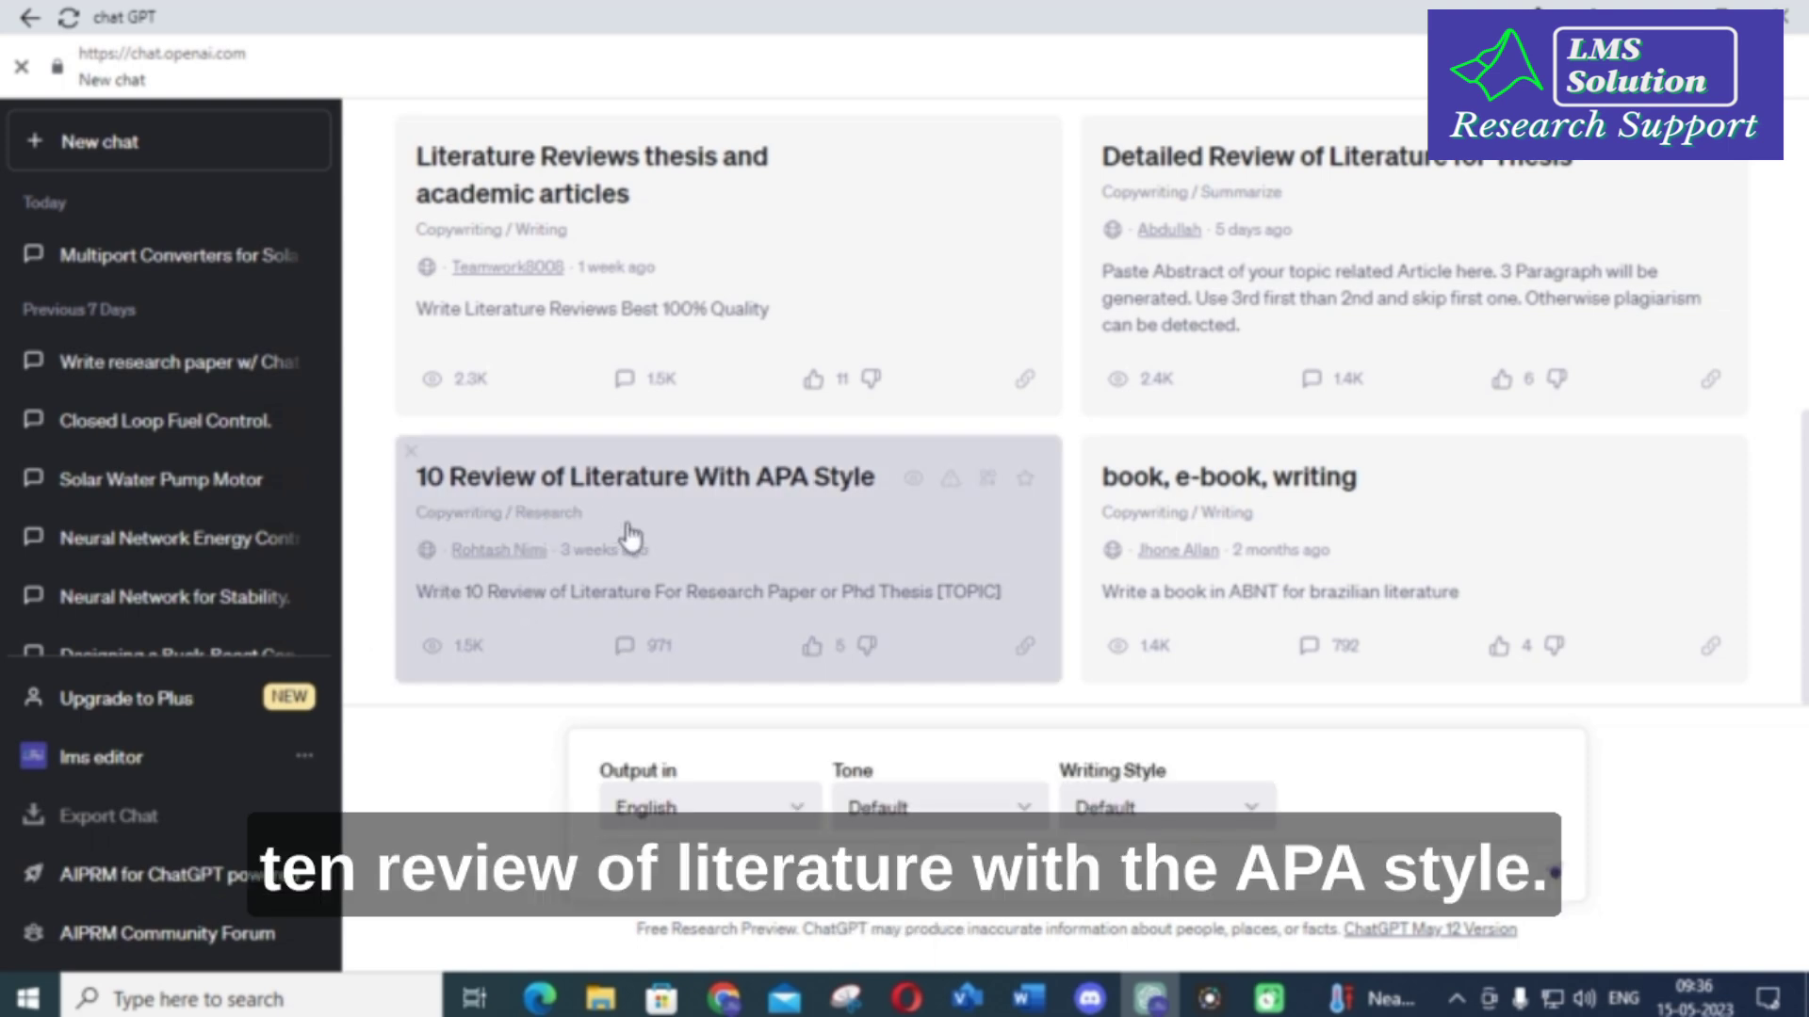
pyautogui.scroll(7, 767, 546)
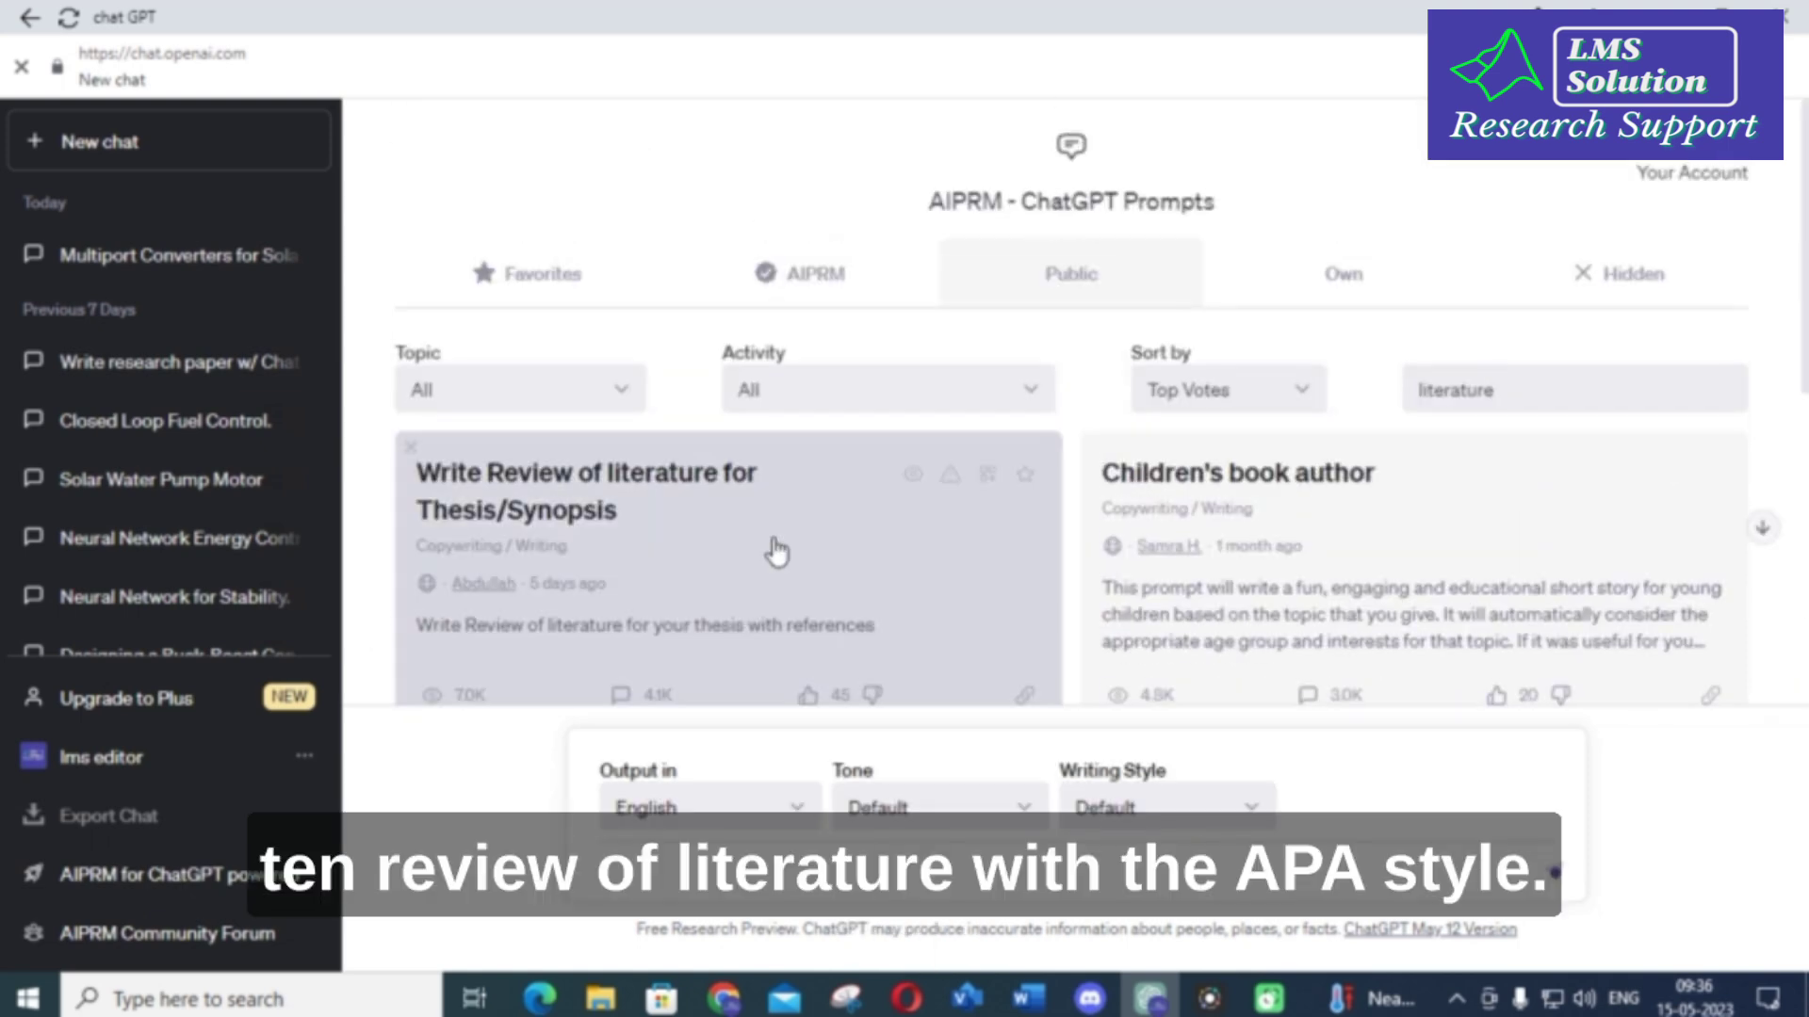
pyautogui.scroll(-4, 771, 551)
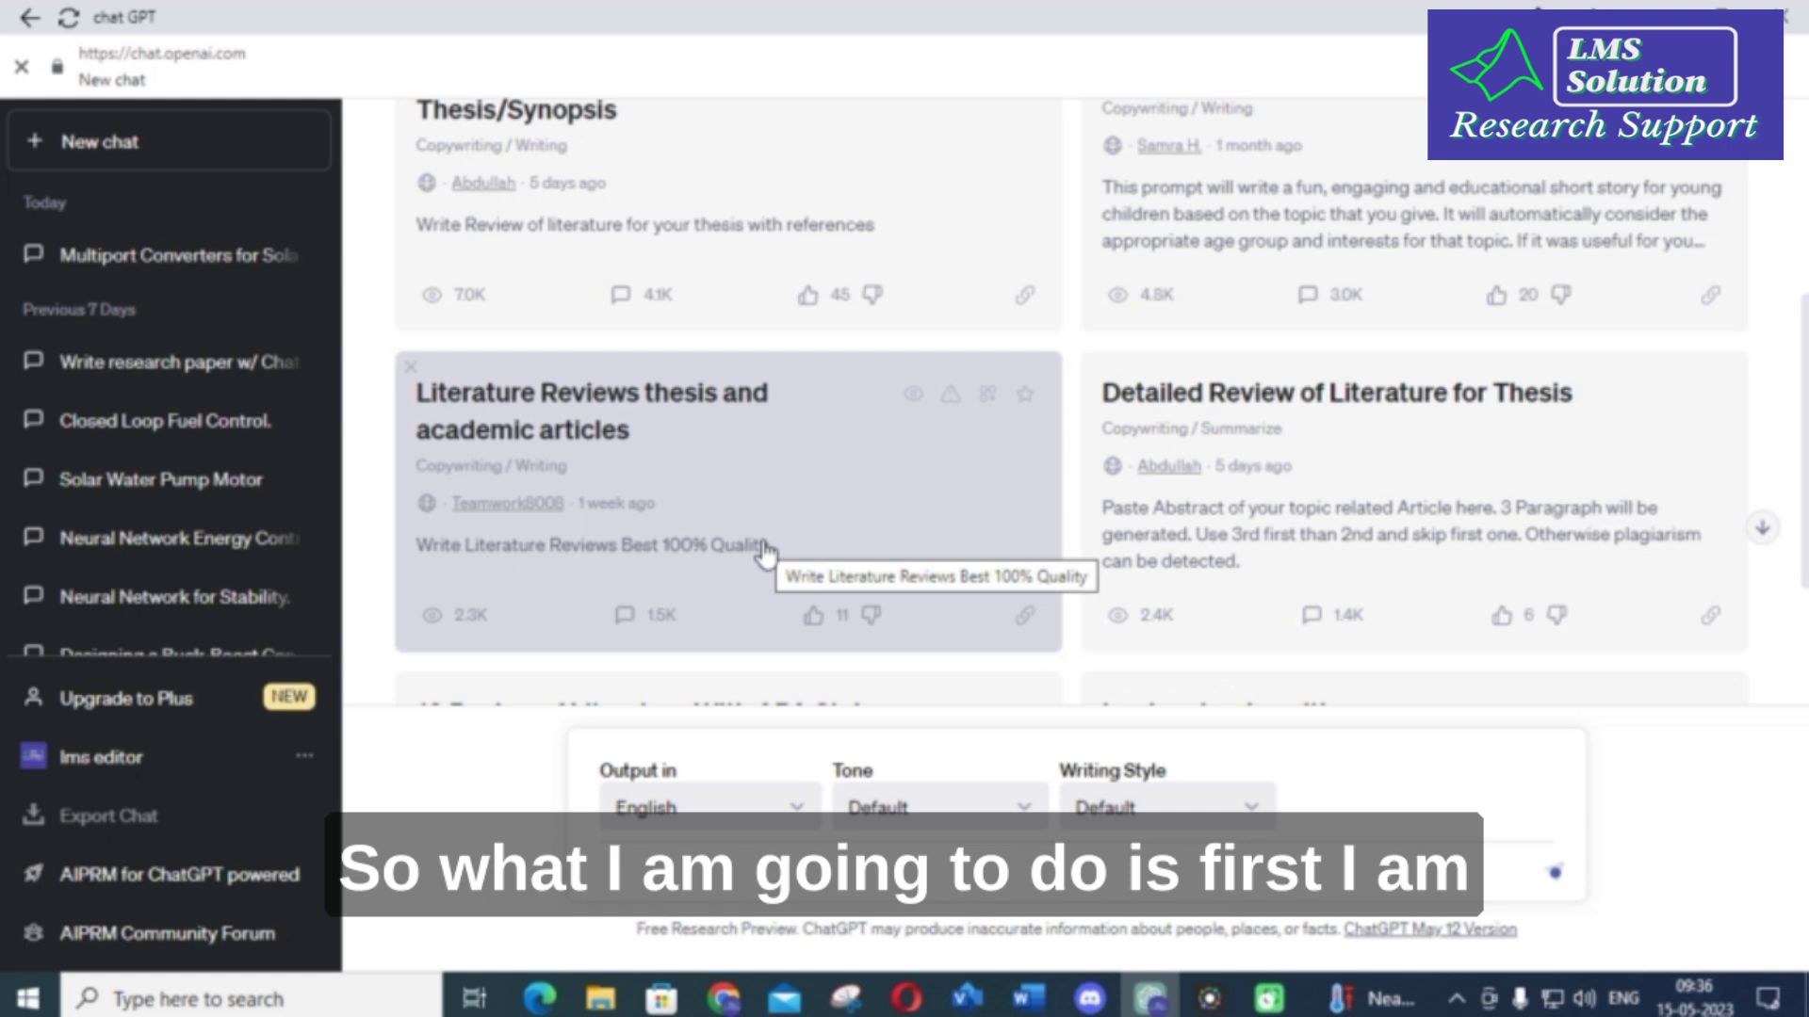
pyautogui.scroll(1, 850, 506)
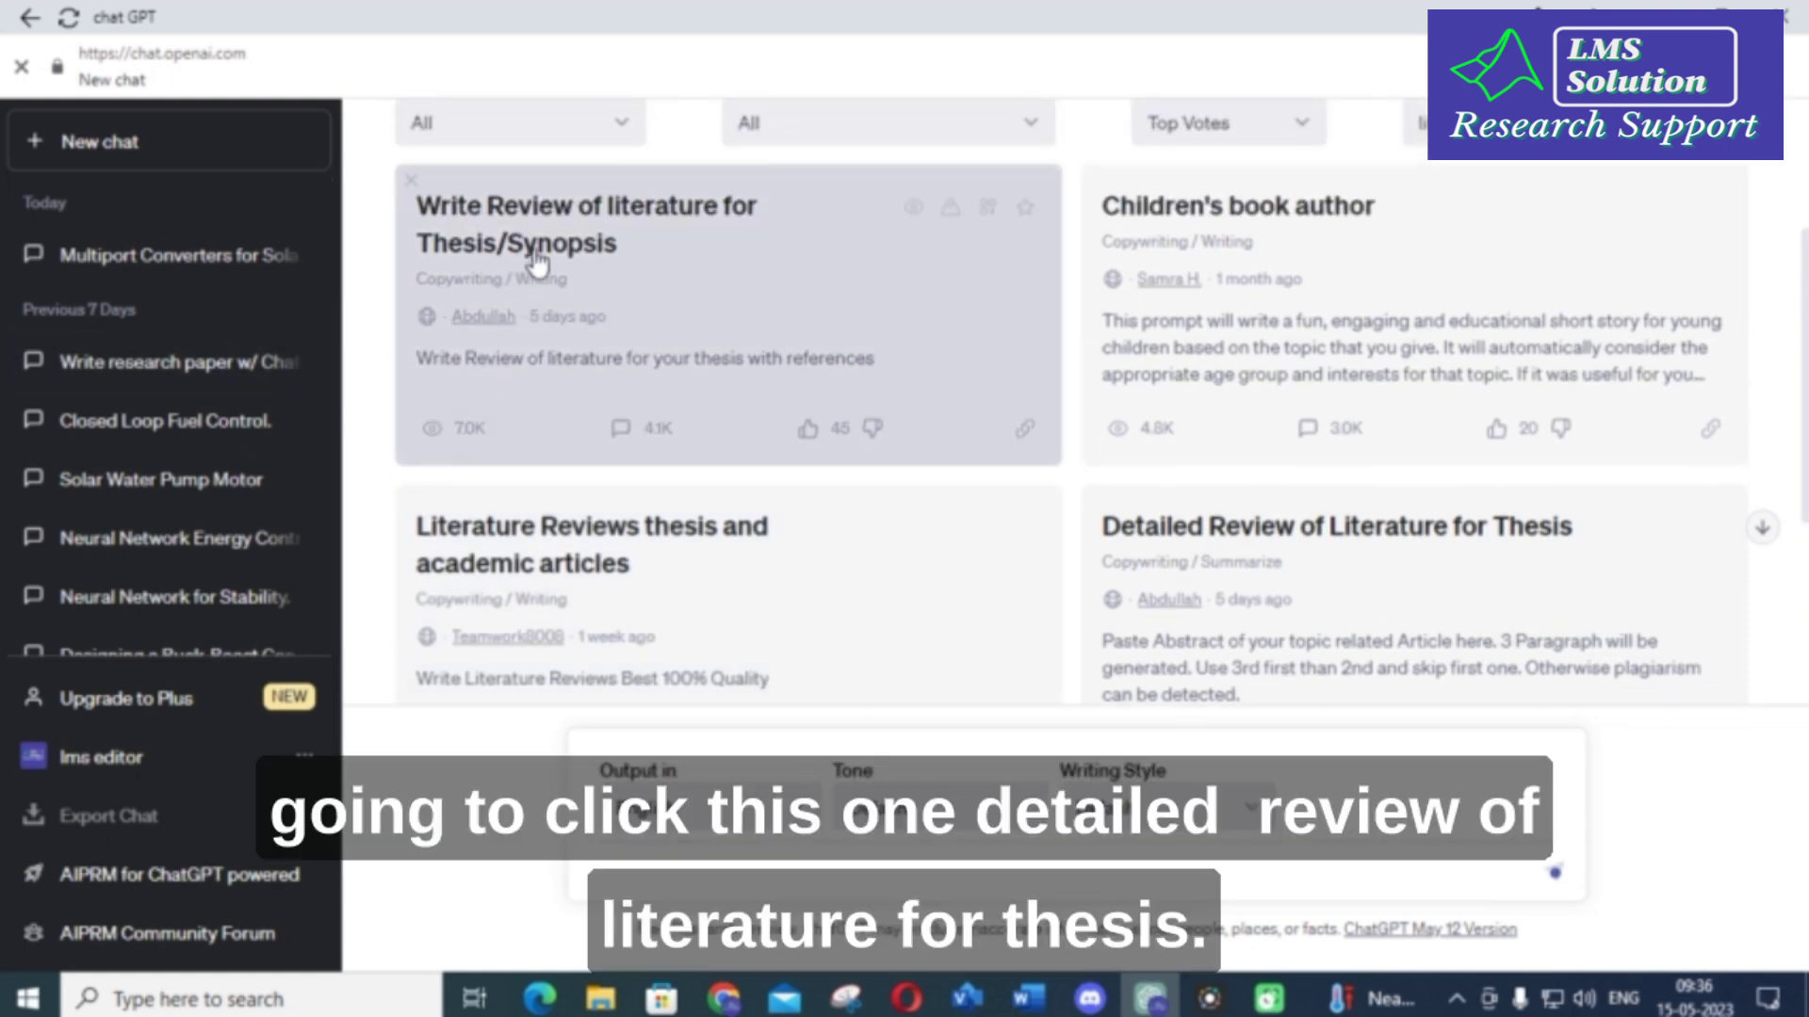
pyautogui.scroll(2, 525, 262)
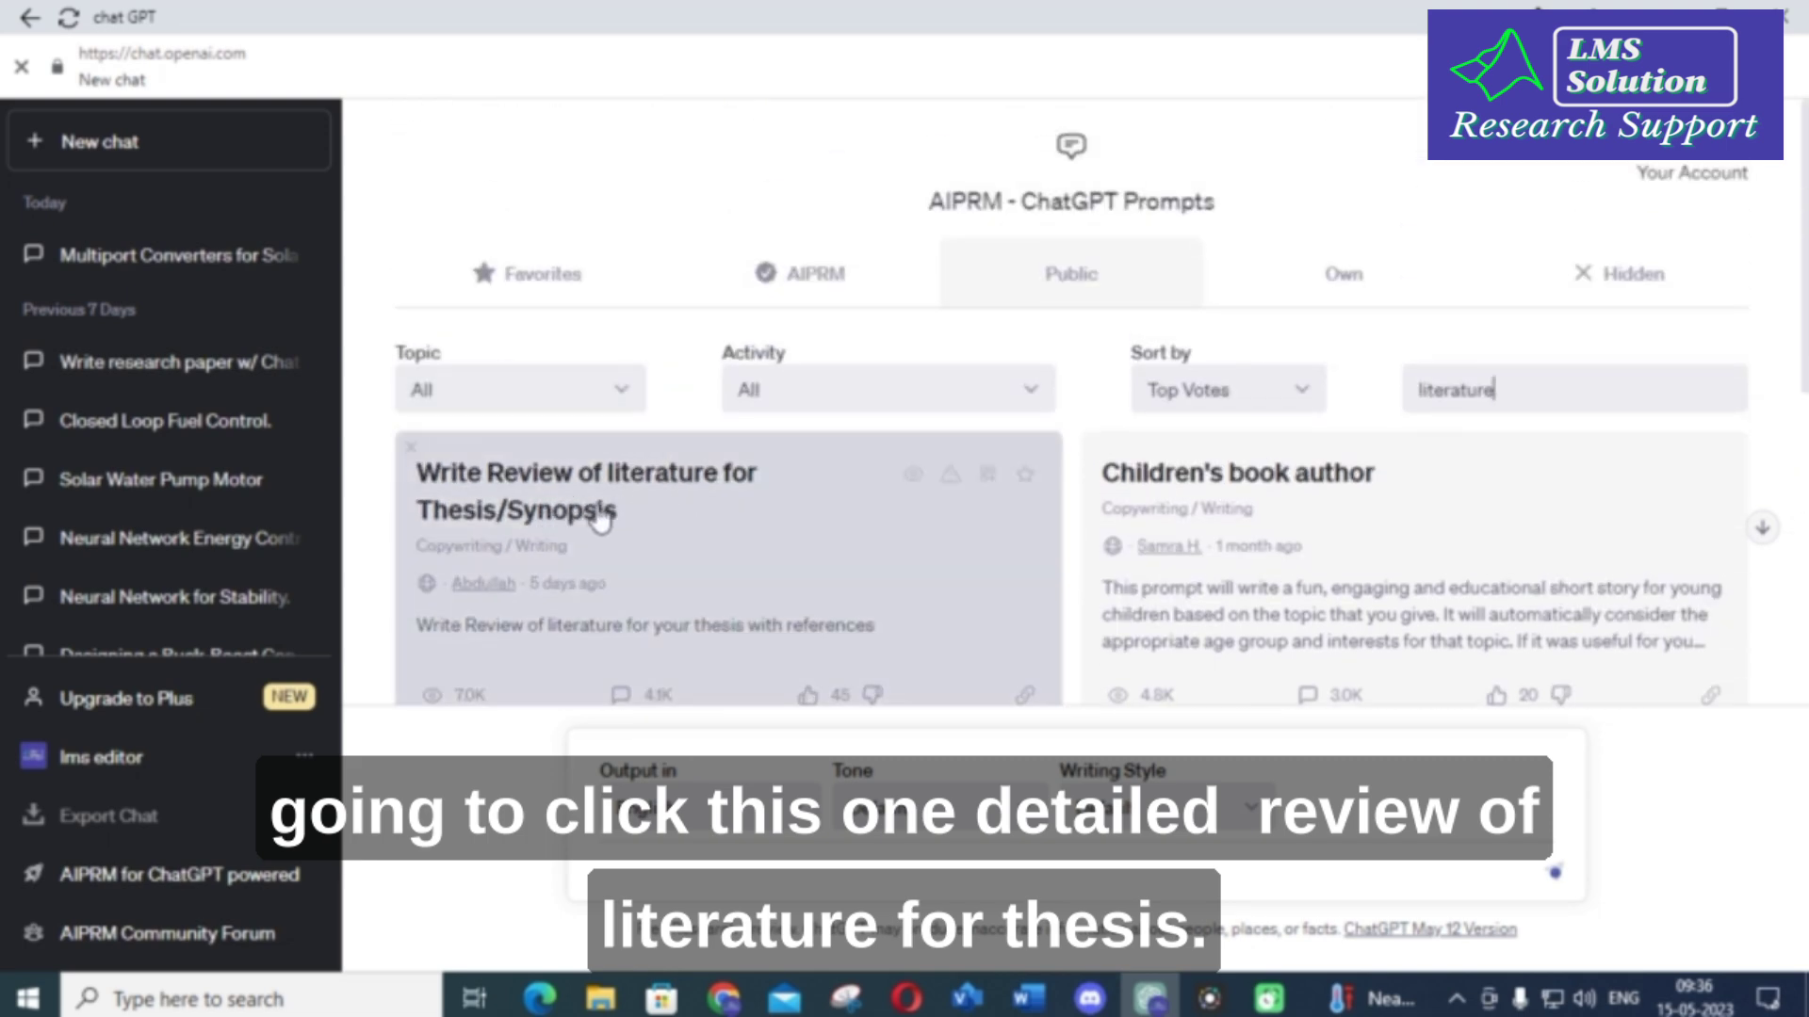
pyautogui.click(622, 507)
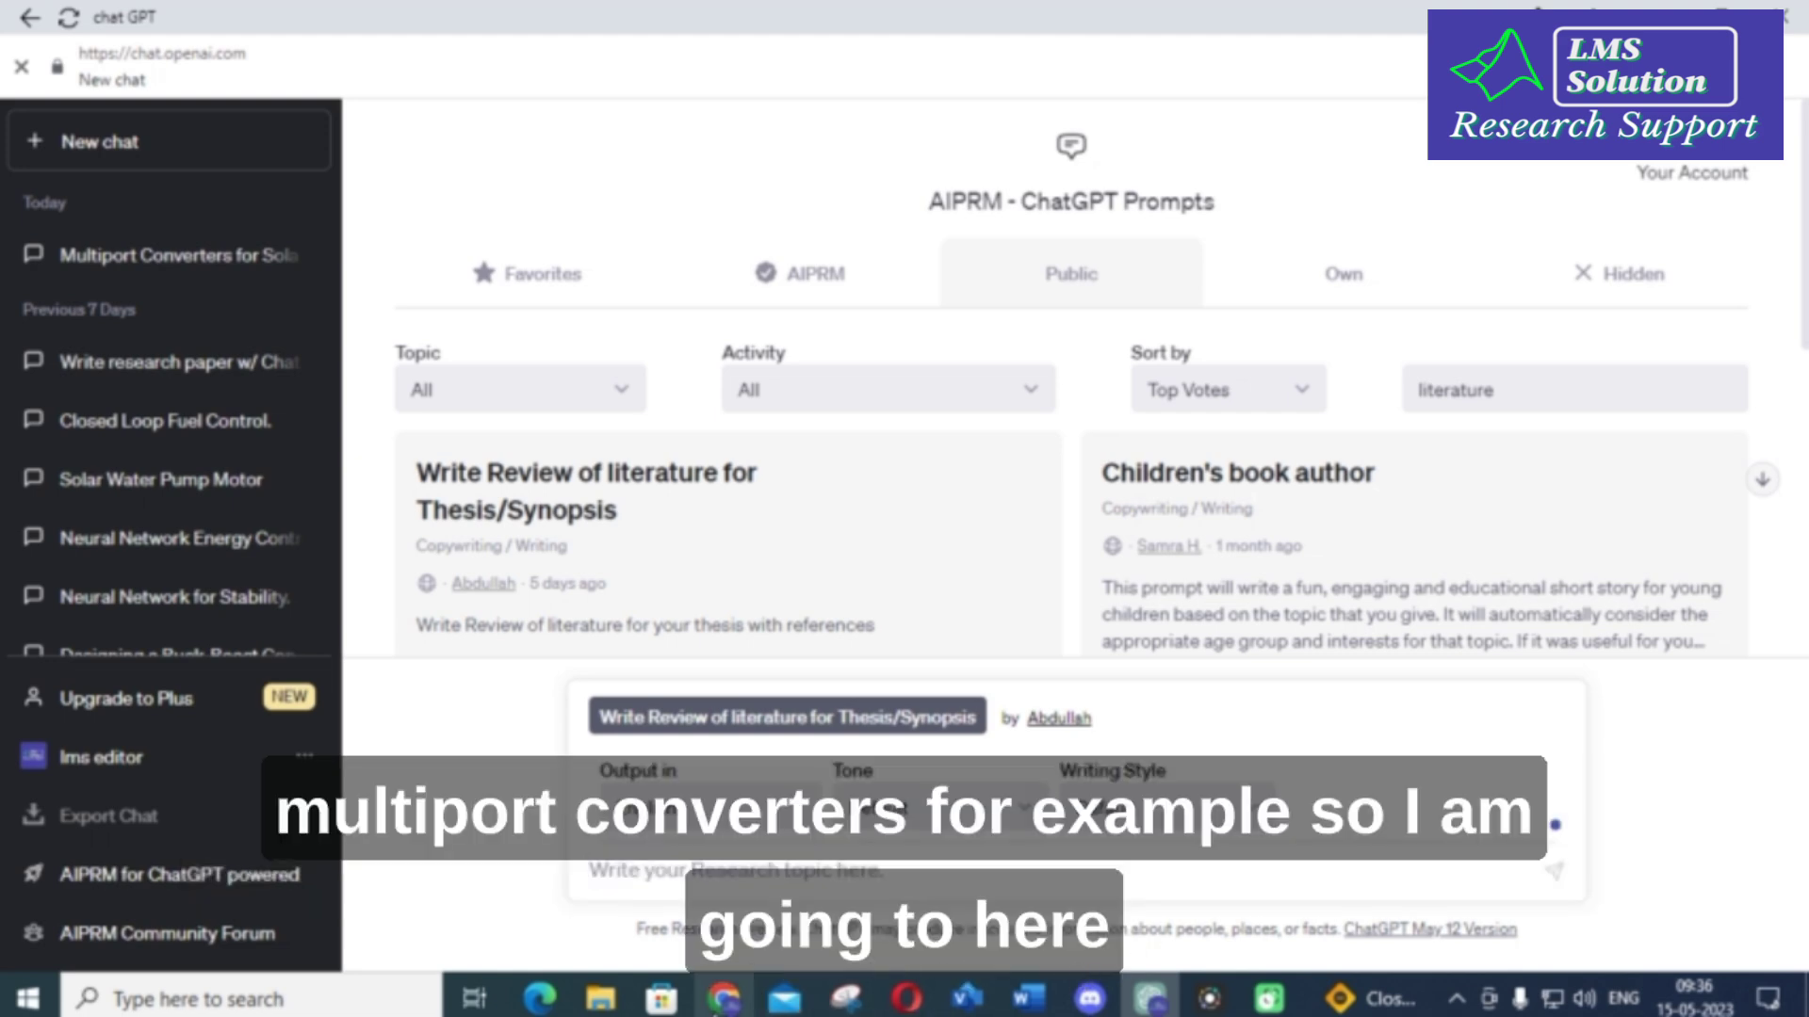
# - Switch to Chrome, return to the Google Scholar results for "multiport converter", and open the review paper on solar and energy storage integration
pyautogui.click(723, 998)
pyautogui.click(1270, 24)
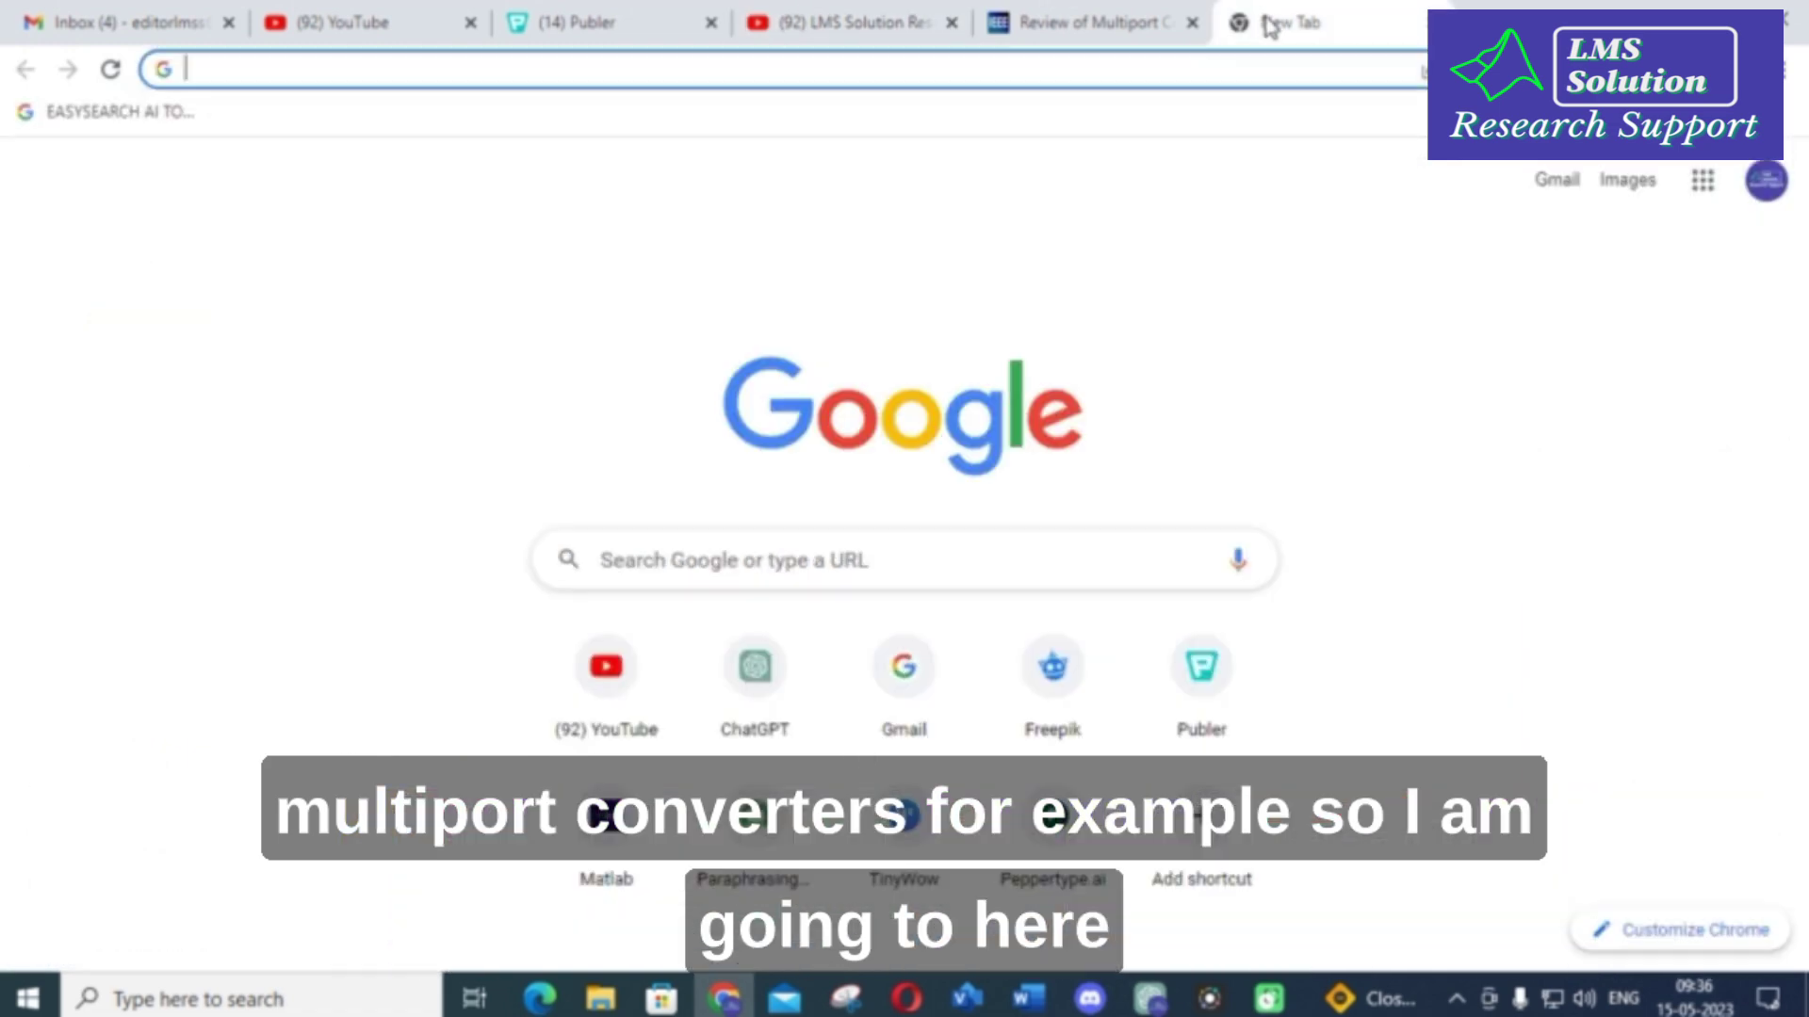
pyautogui.click(1083, 22)
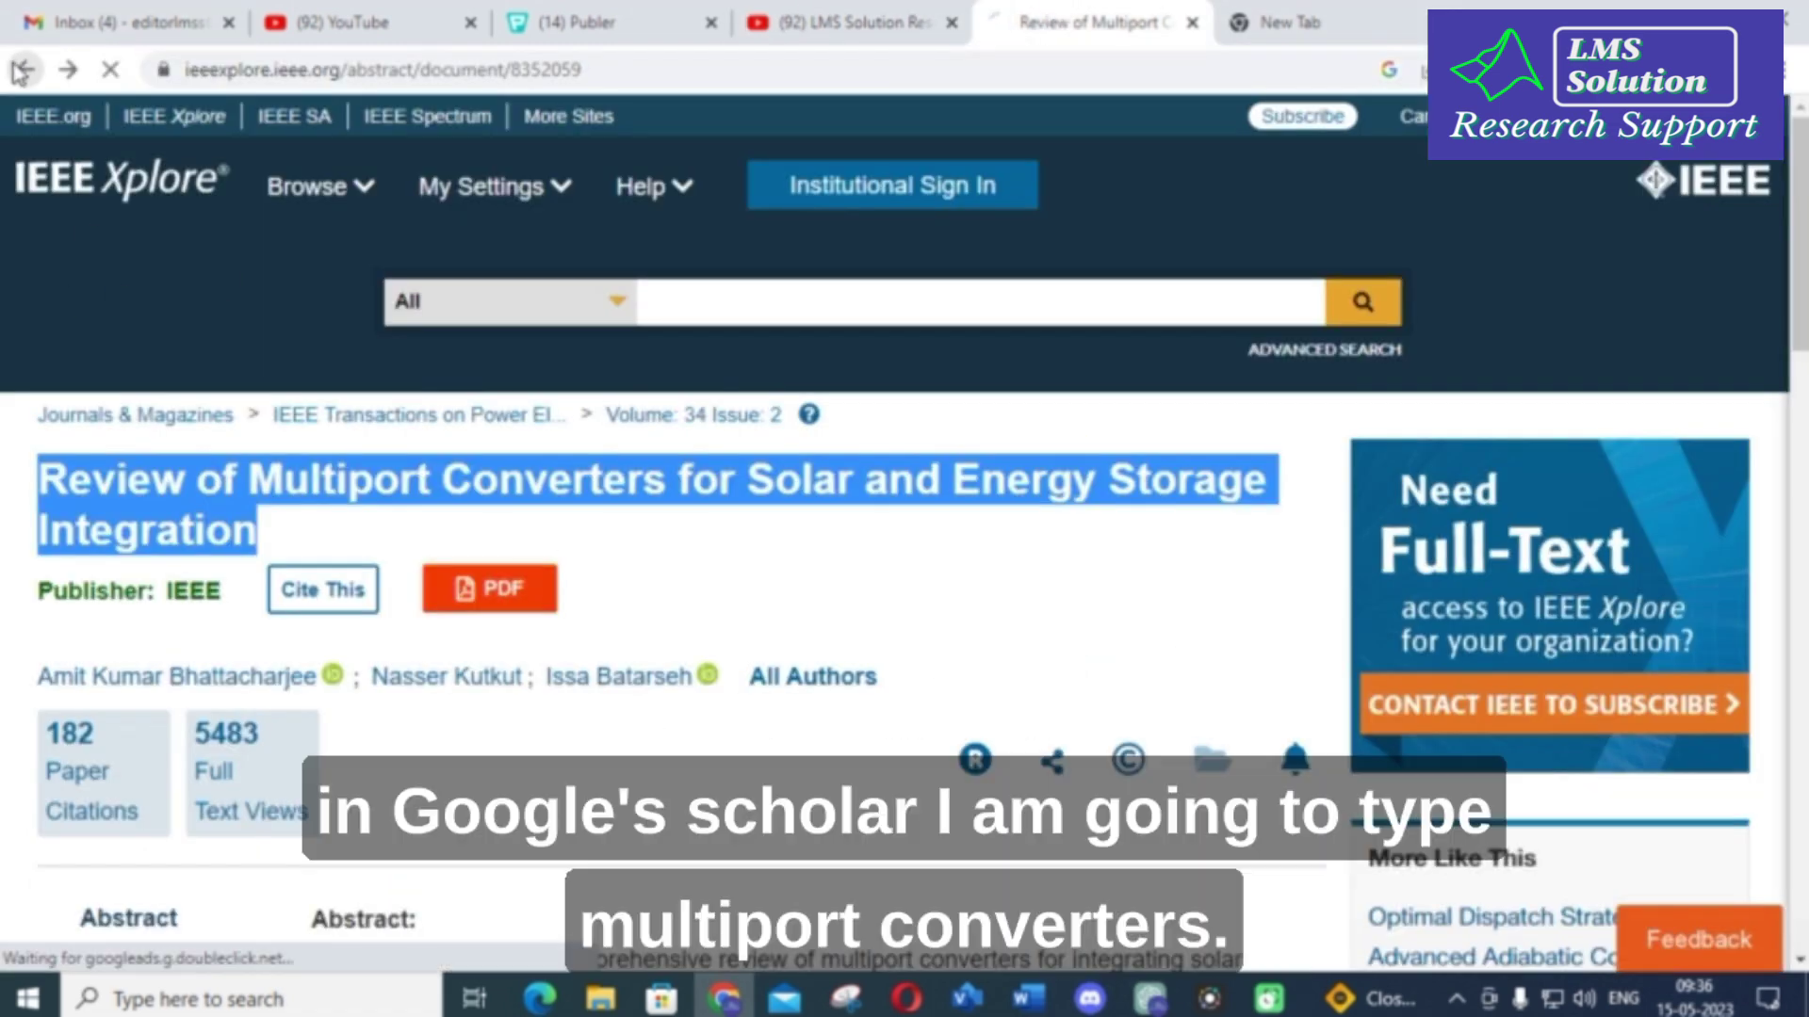
pyautogui.click(20, 70)
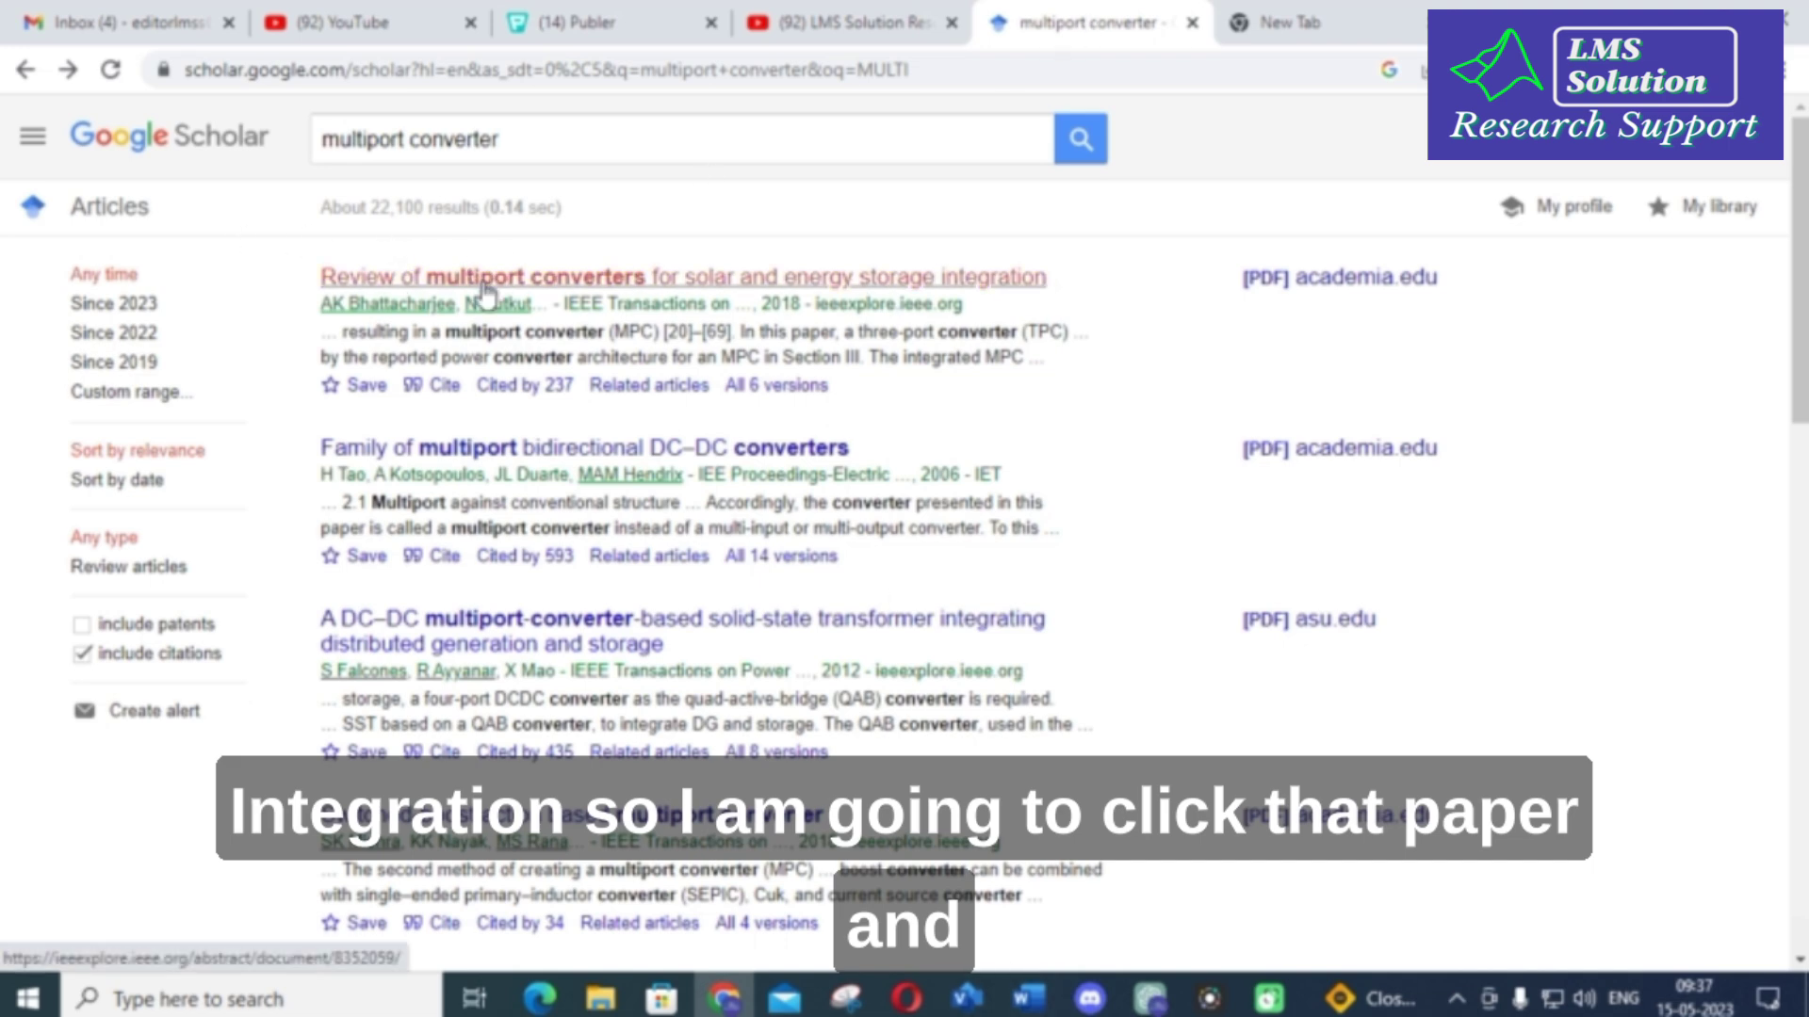
pyautogui.click(572, 287)
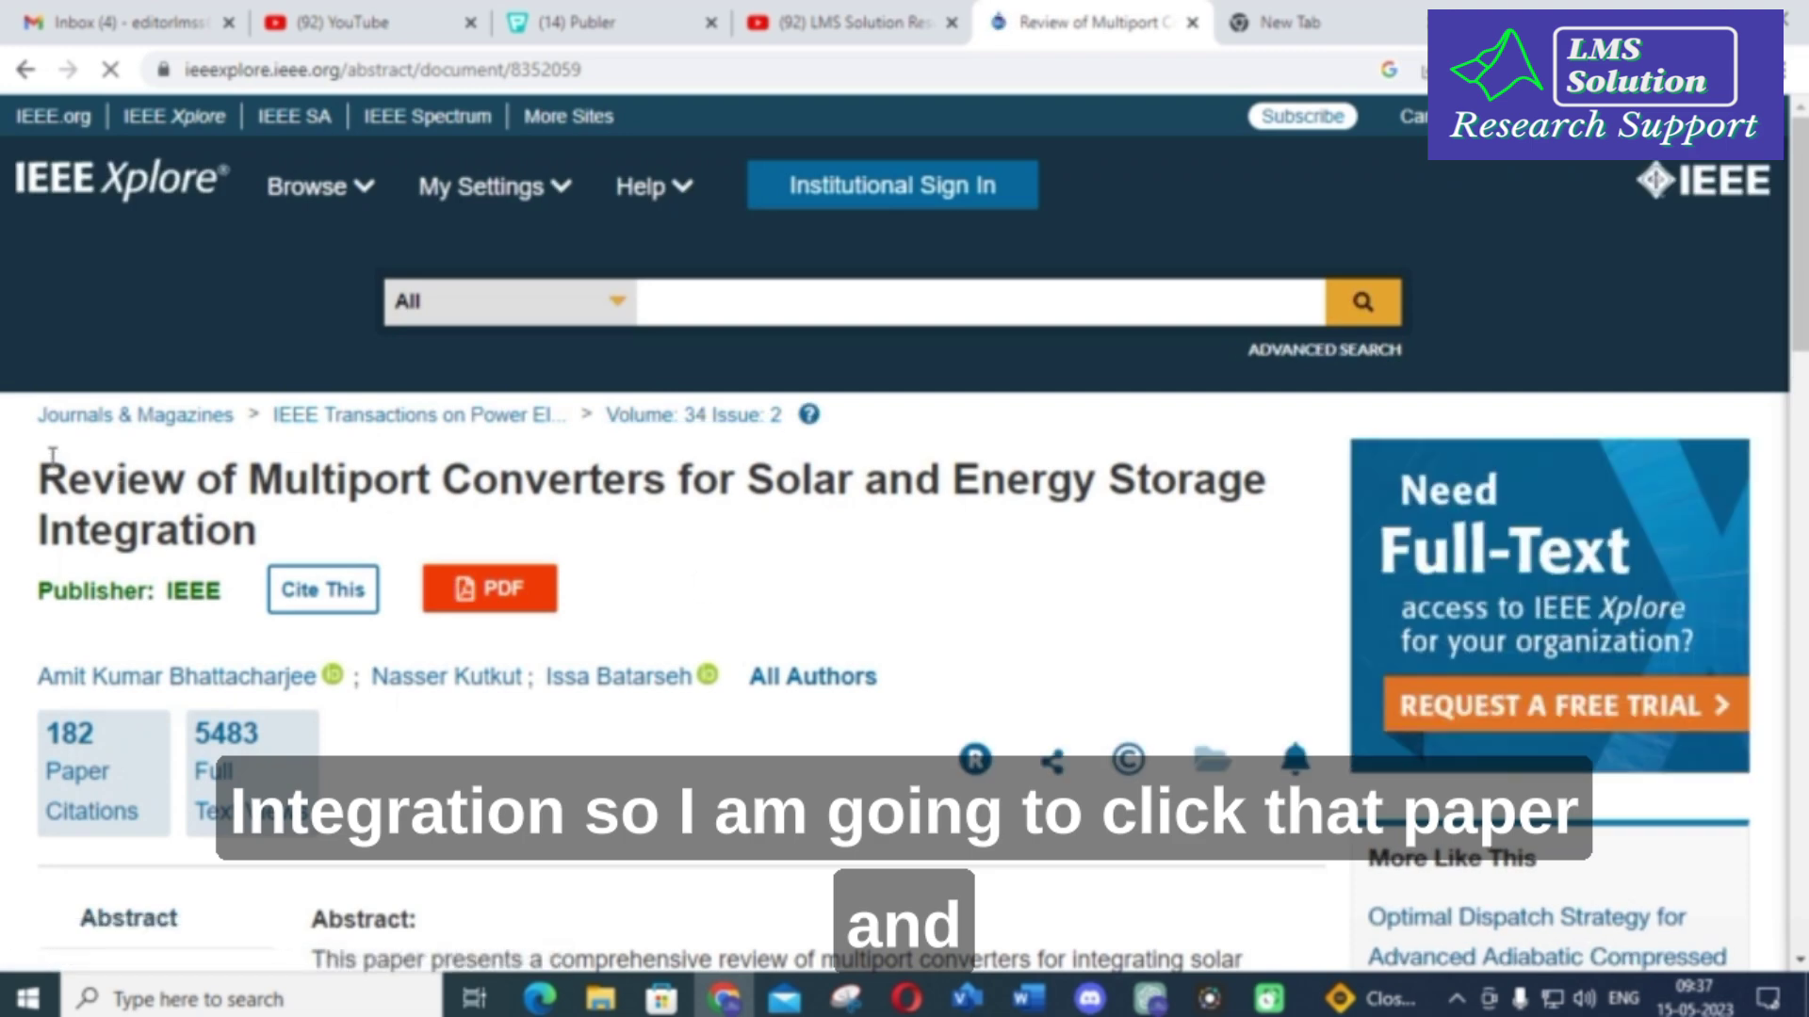
# - Copy the title "Review of Multiport Converters for Solar and Energy Storage Integration" and submit it as the research topic in ChatGPT
pyautogui.moveTo(42, 480); pyautogui.dragTo(266, 534)
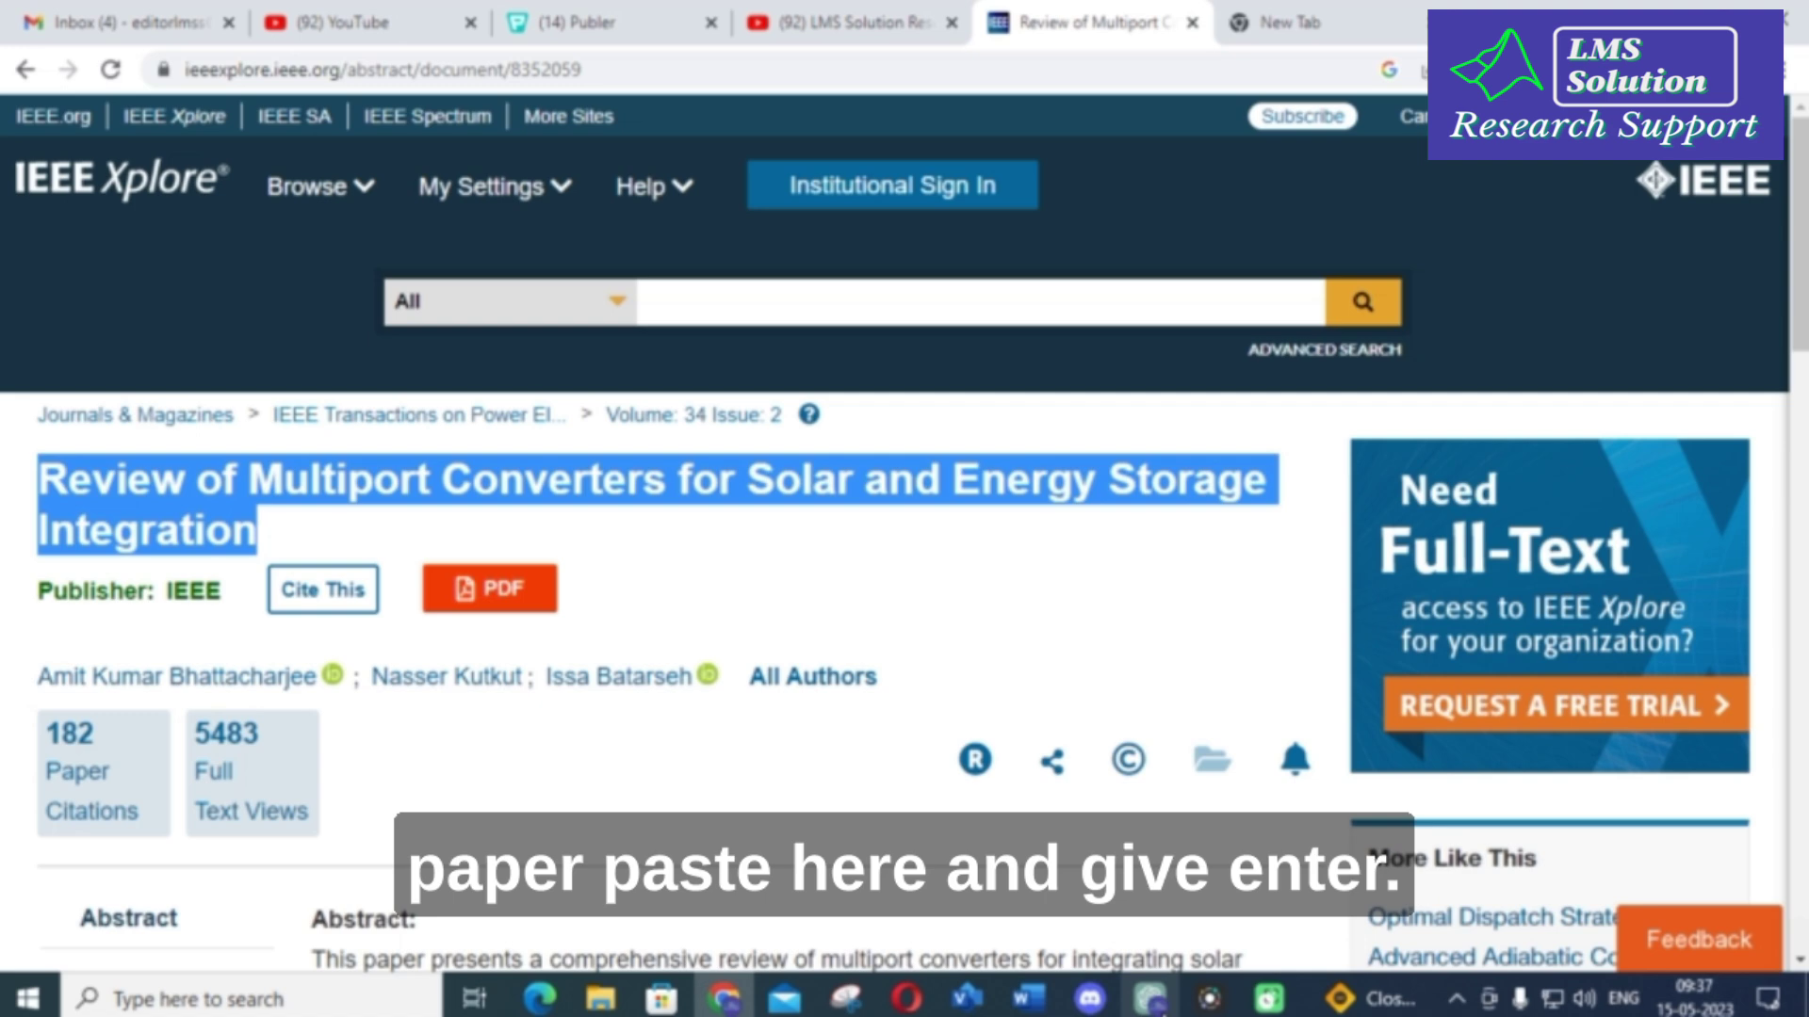
pyautogui.click(1150, 999)
pyautogui.write('Review of Multiport Converters for Solar PV and Energy Storage Integration')
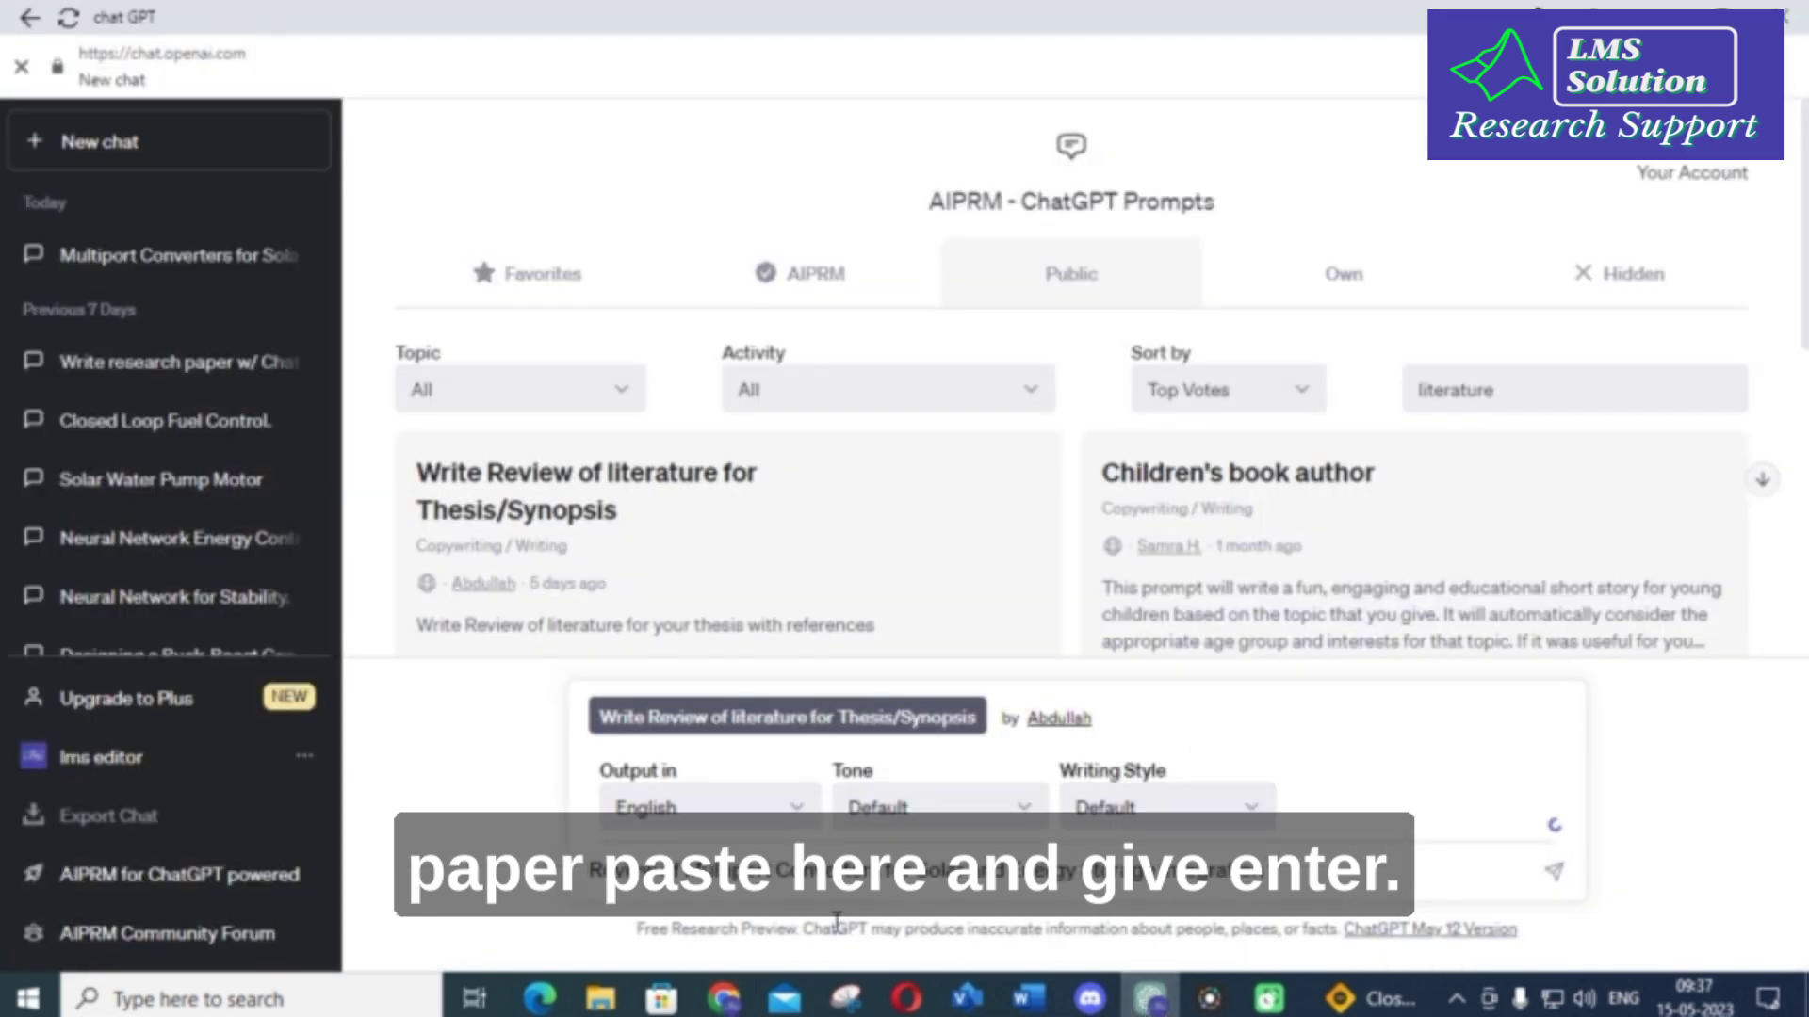
pyautogui.press('Return')
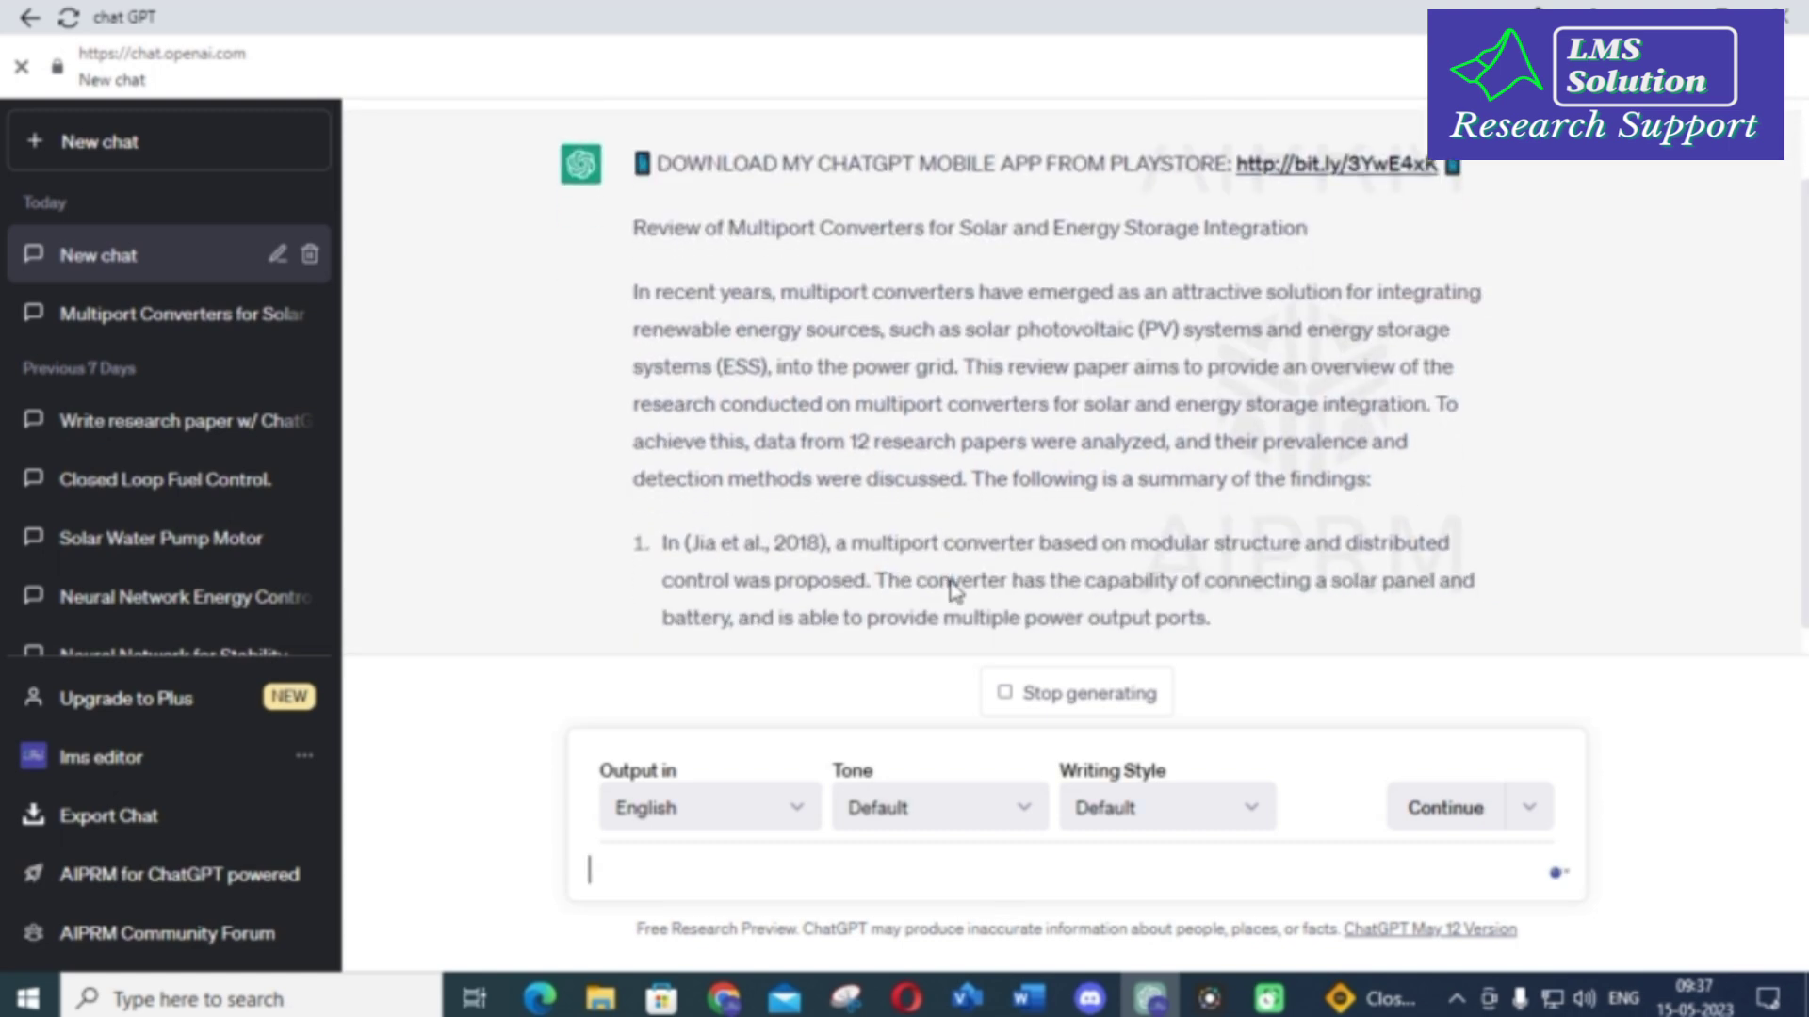
# - Read the introduction of the generated literature review, highlighting the phrase about the number of research papers analyzed
pyautogui.scroll(3, 621, 273)
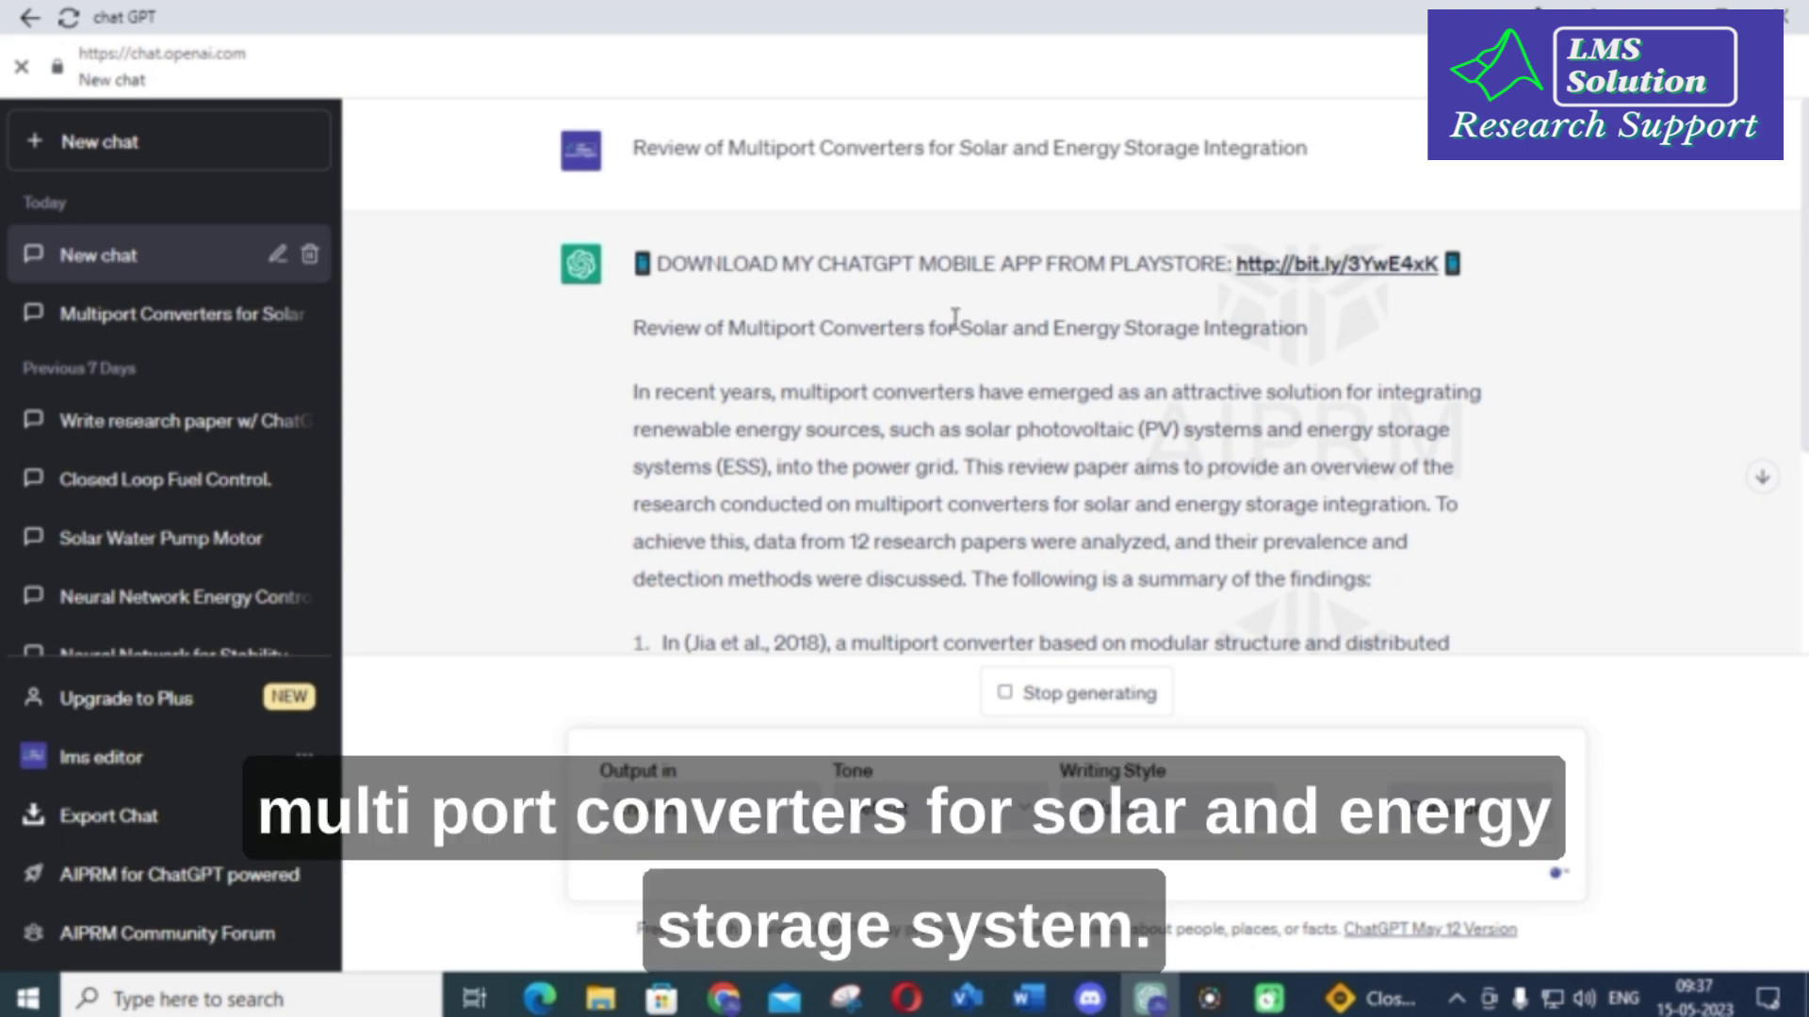
pyautogui.scroll(-3, 1055, 358)
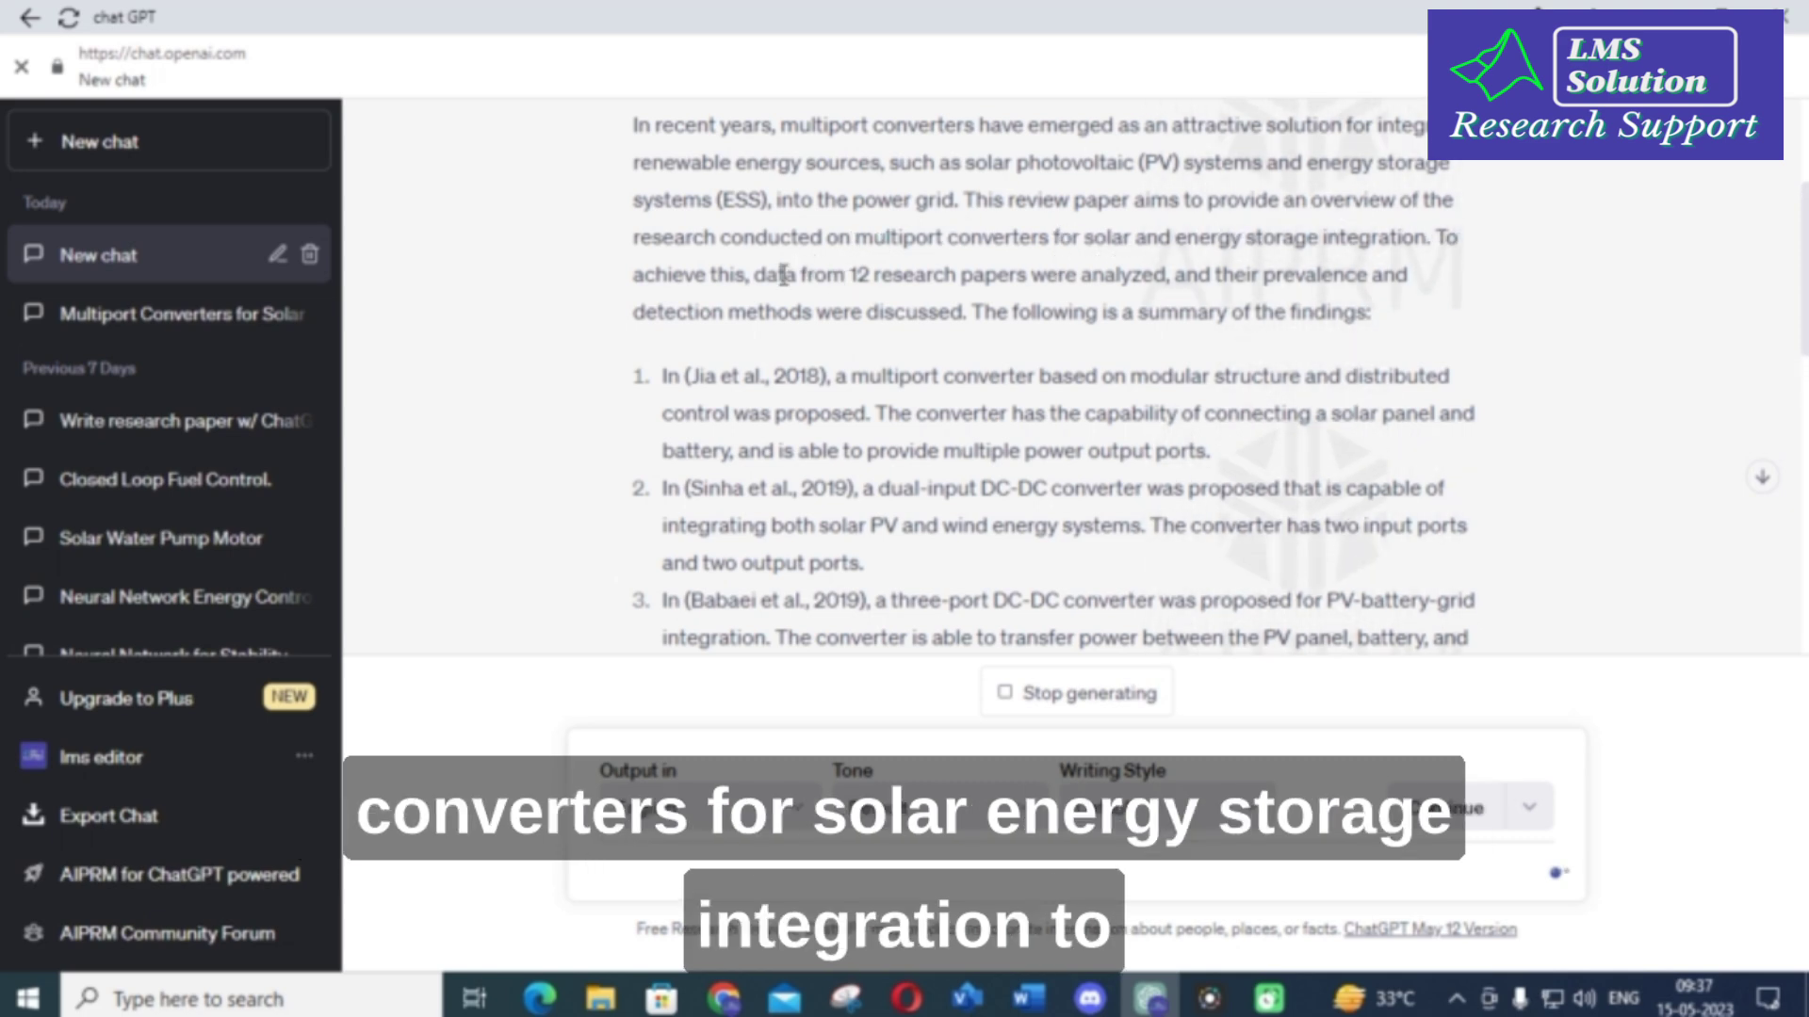
pyautogui.moveTo(857, 274); pyautogui.dragTo(1170, 278)
pyautogui.moveTo(847, 275); pyautogui.dragTo(1173, 270)
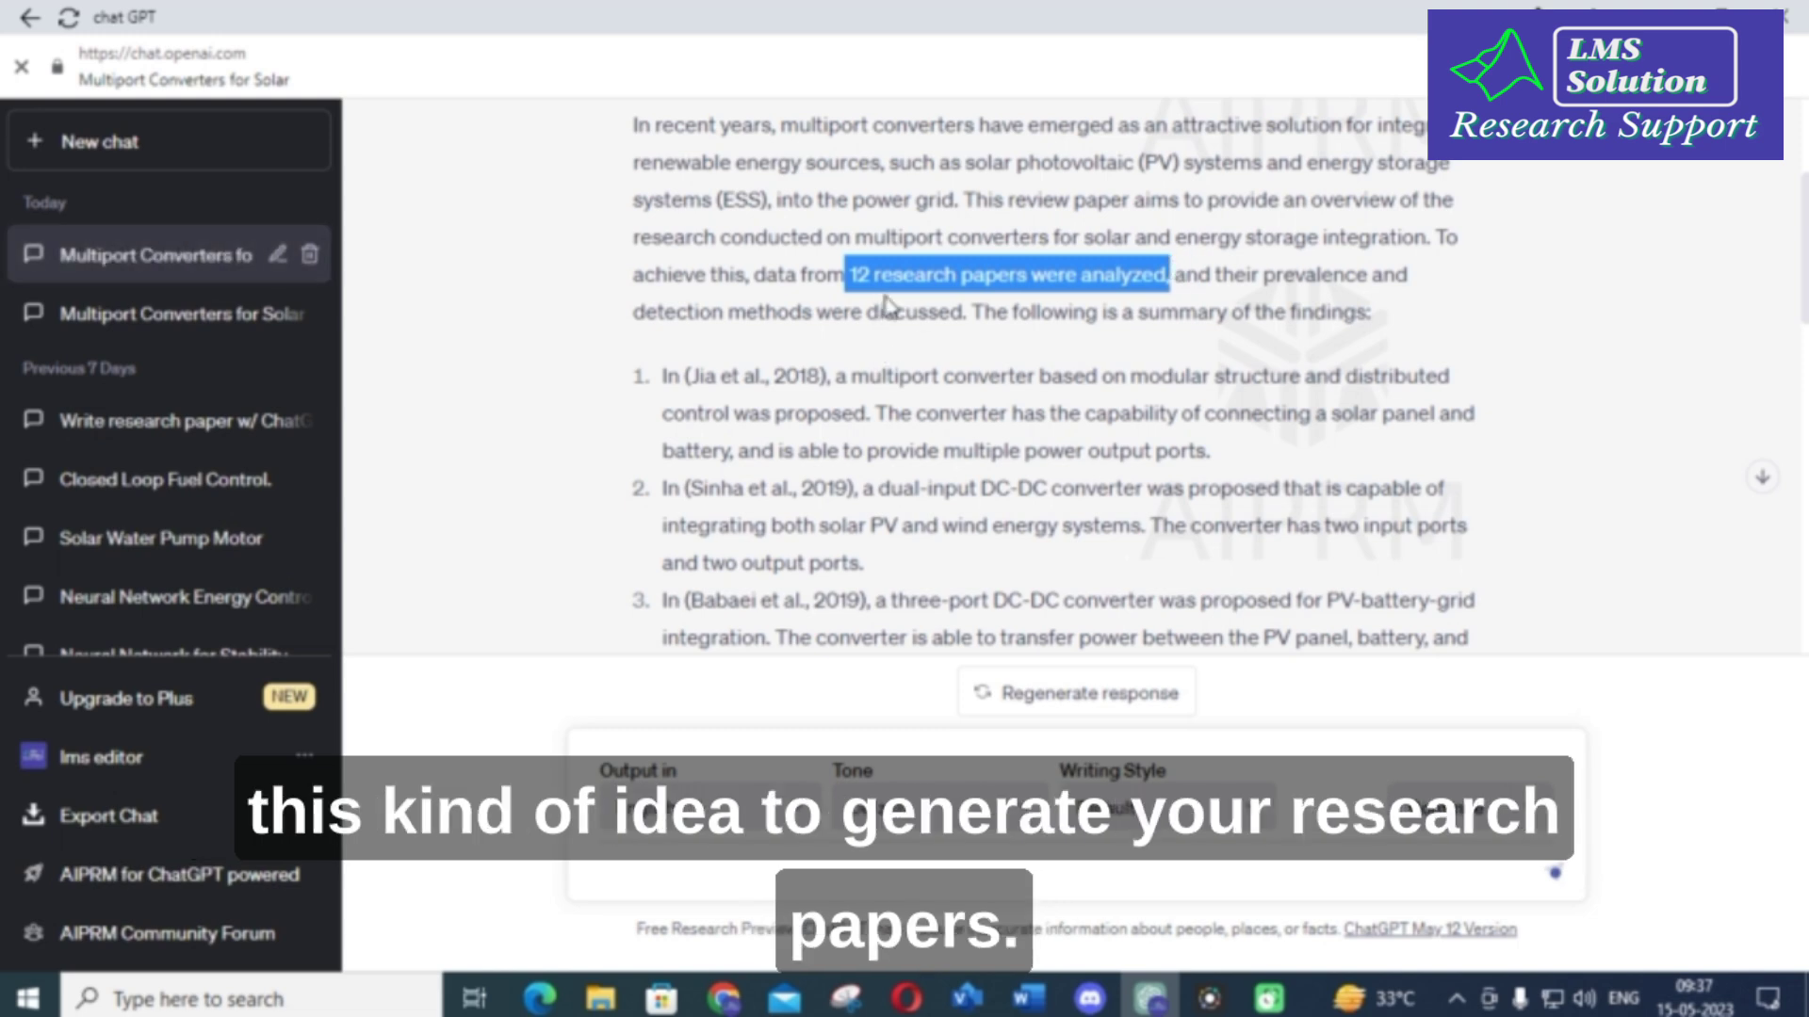
pyautogui.click(860, 282)
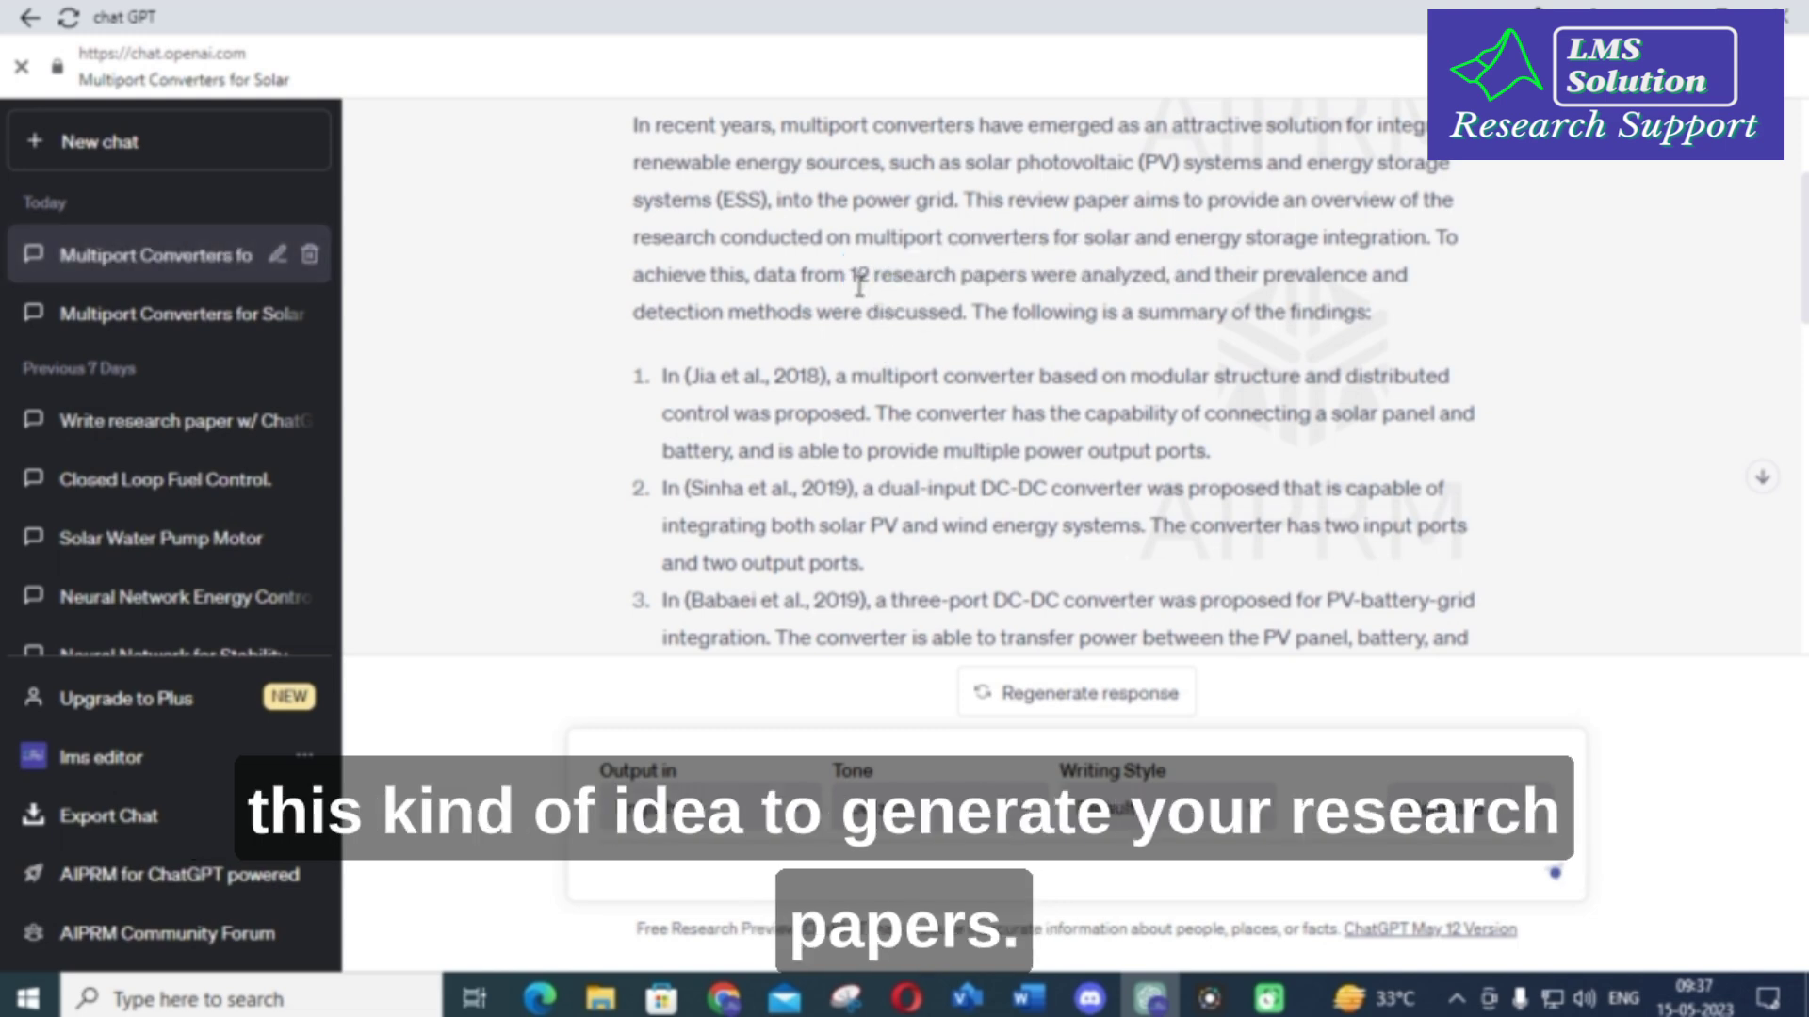
# - Examine the numbered paper summaries through to the conclusion of the generated review, highlighting the first entry
pyautogui.scroll(-1, 860, 282)
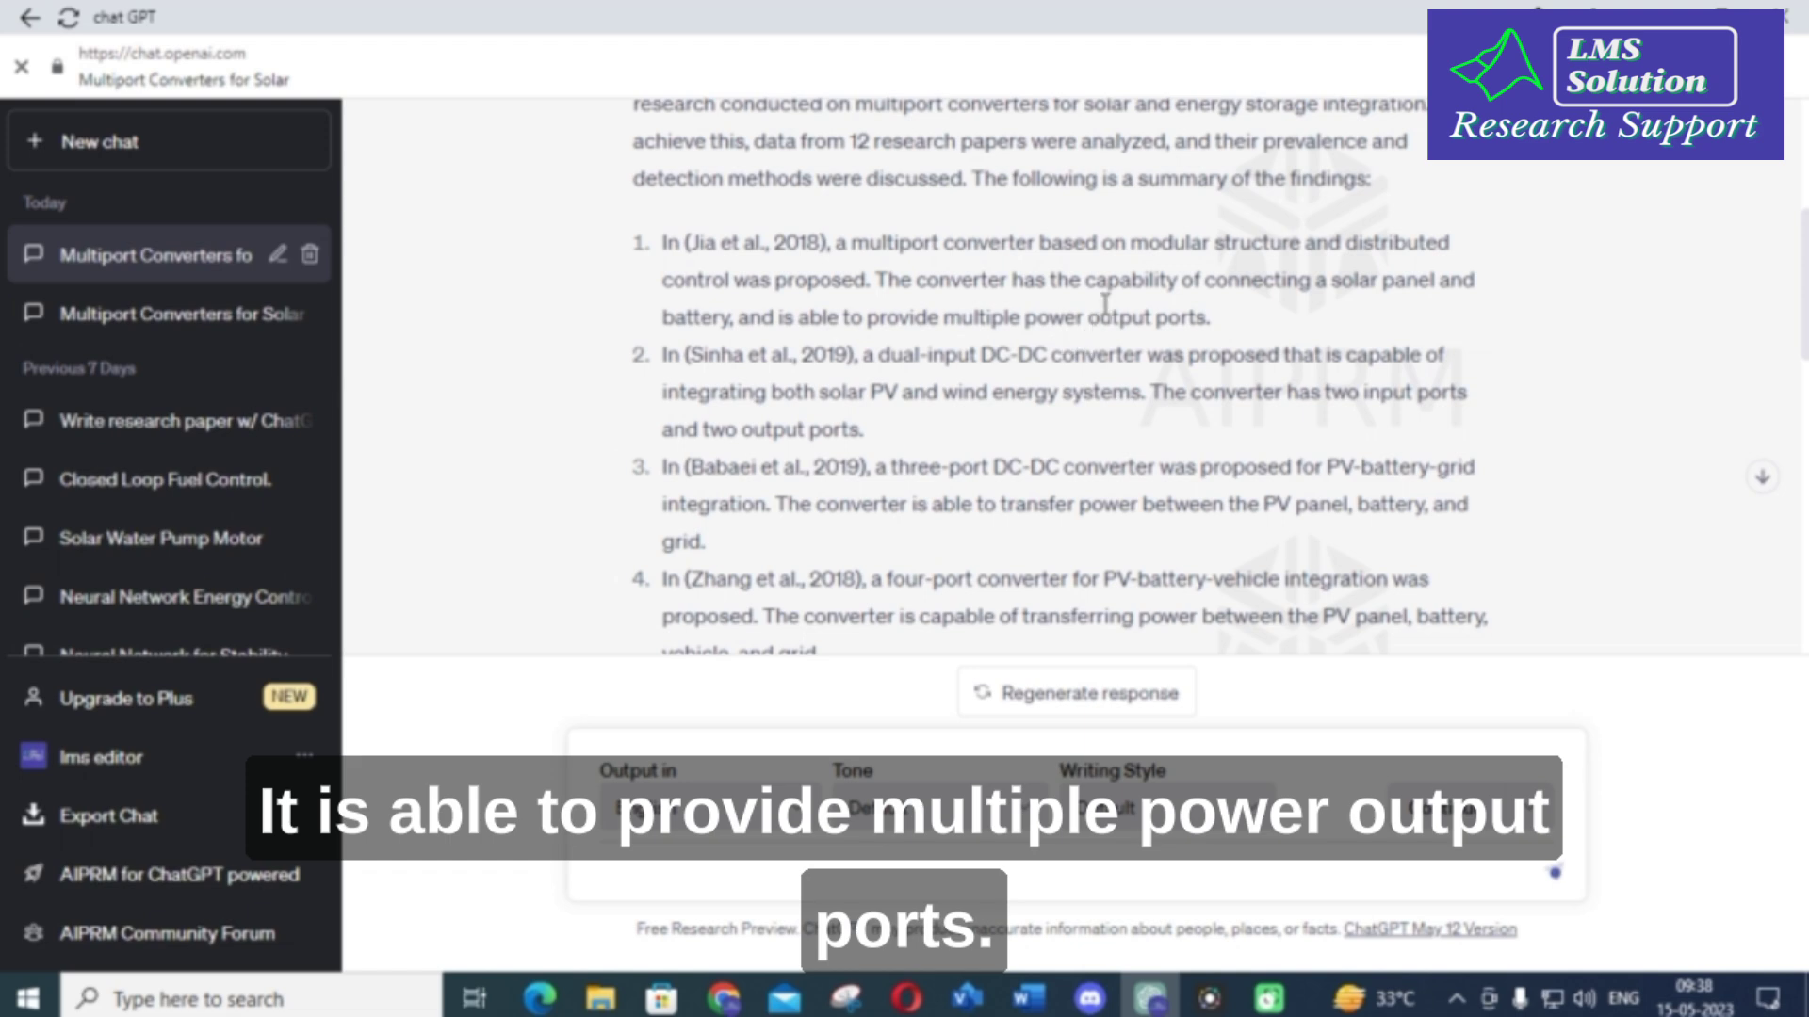
pyautogui.moveTo(669, 246); pyautogui.dragTo(1240, 323)
pyautogui.scroll(-10, 1239, 323)
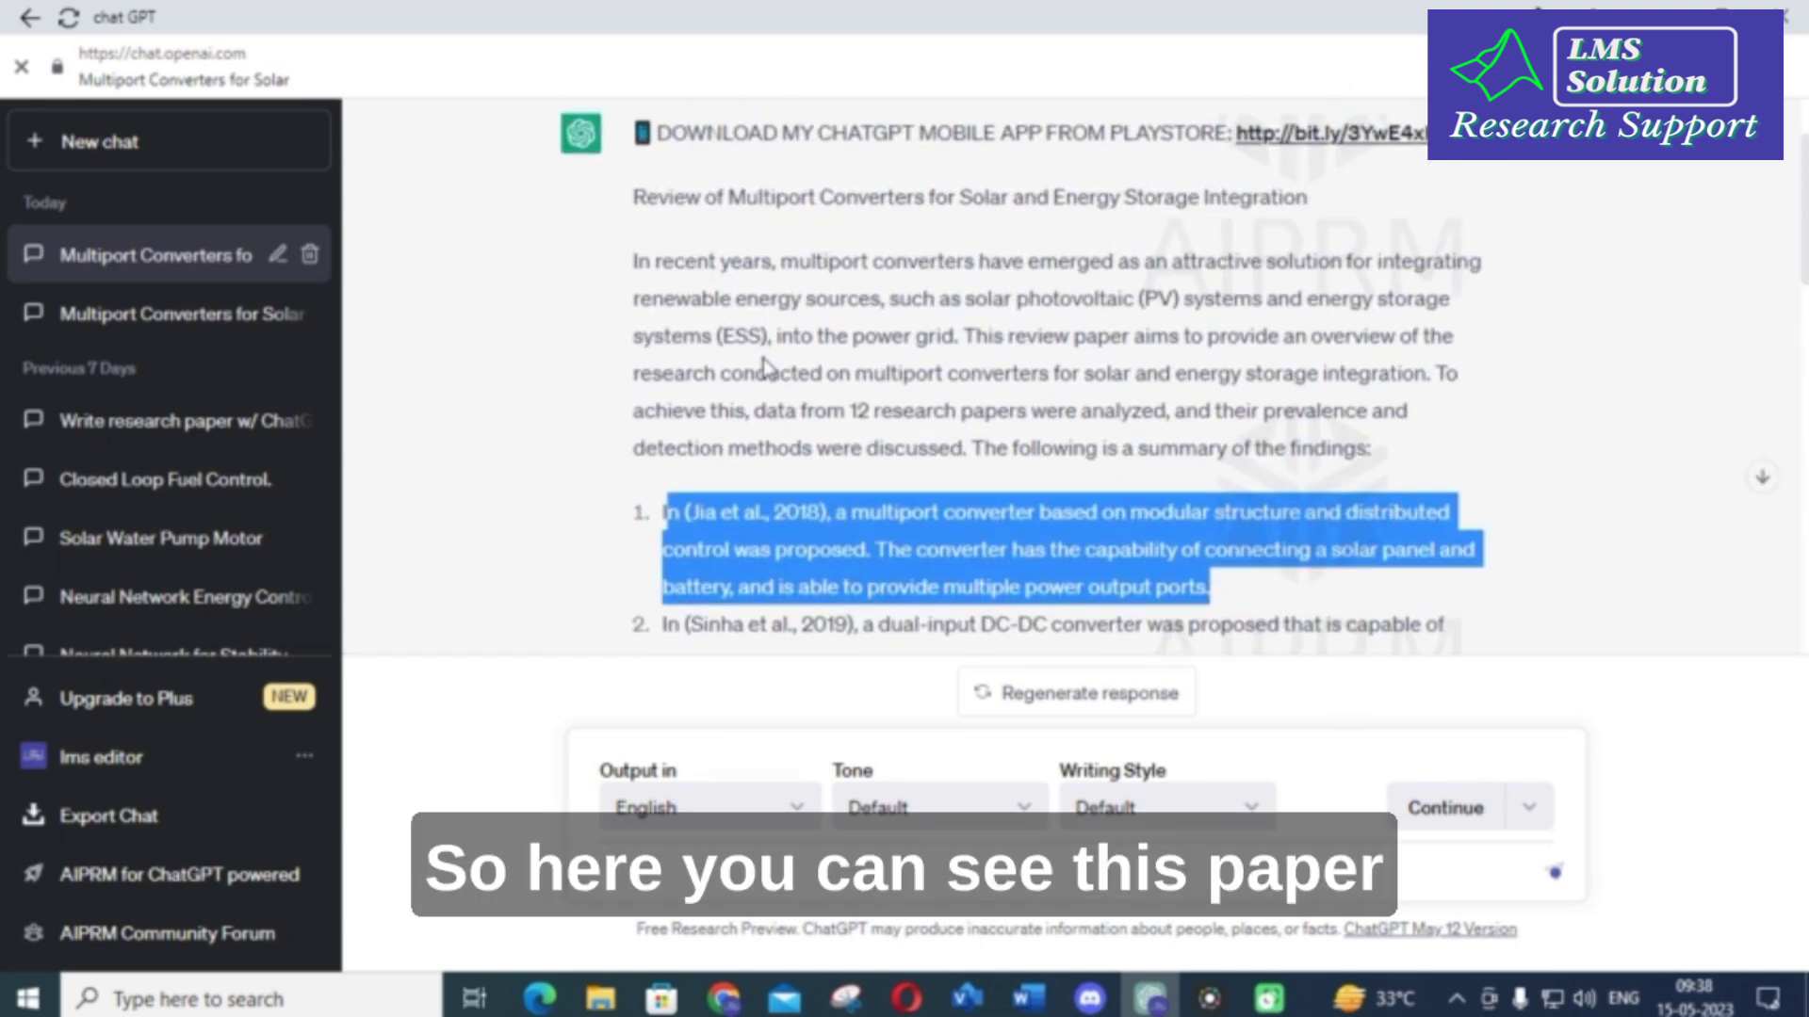
pyautogui.click(702, 271)
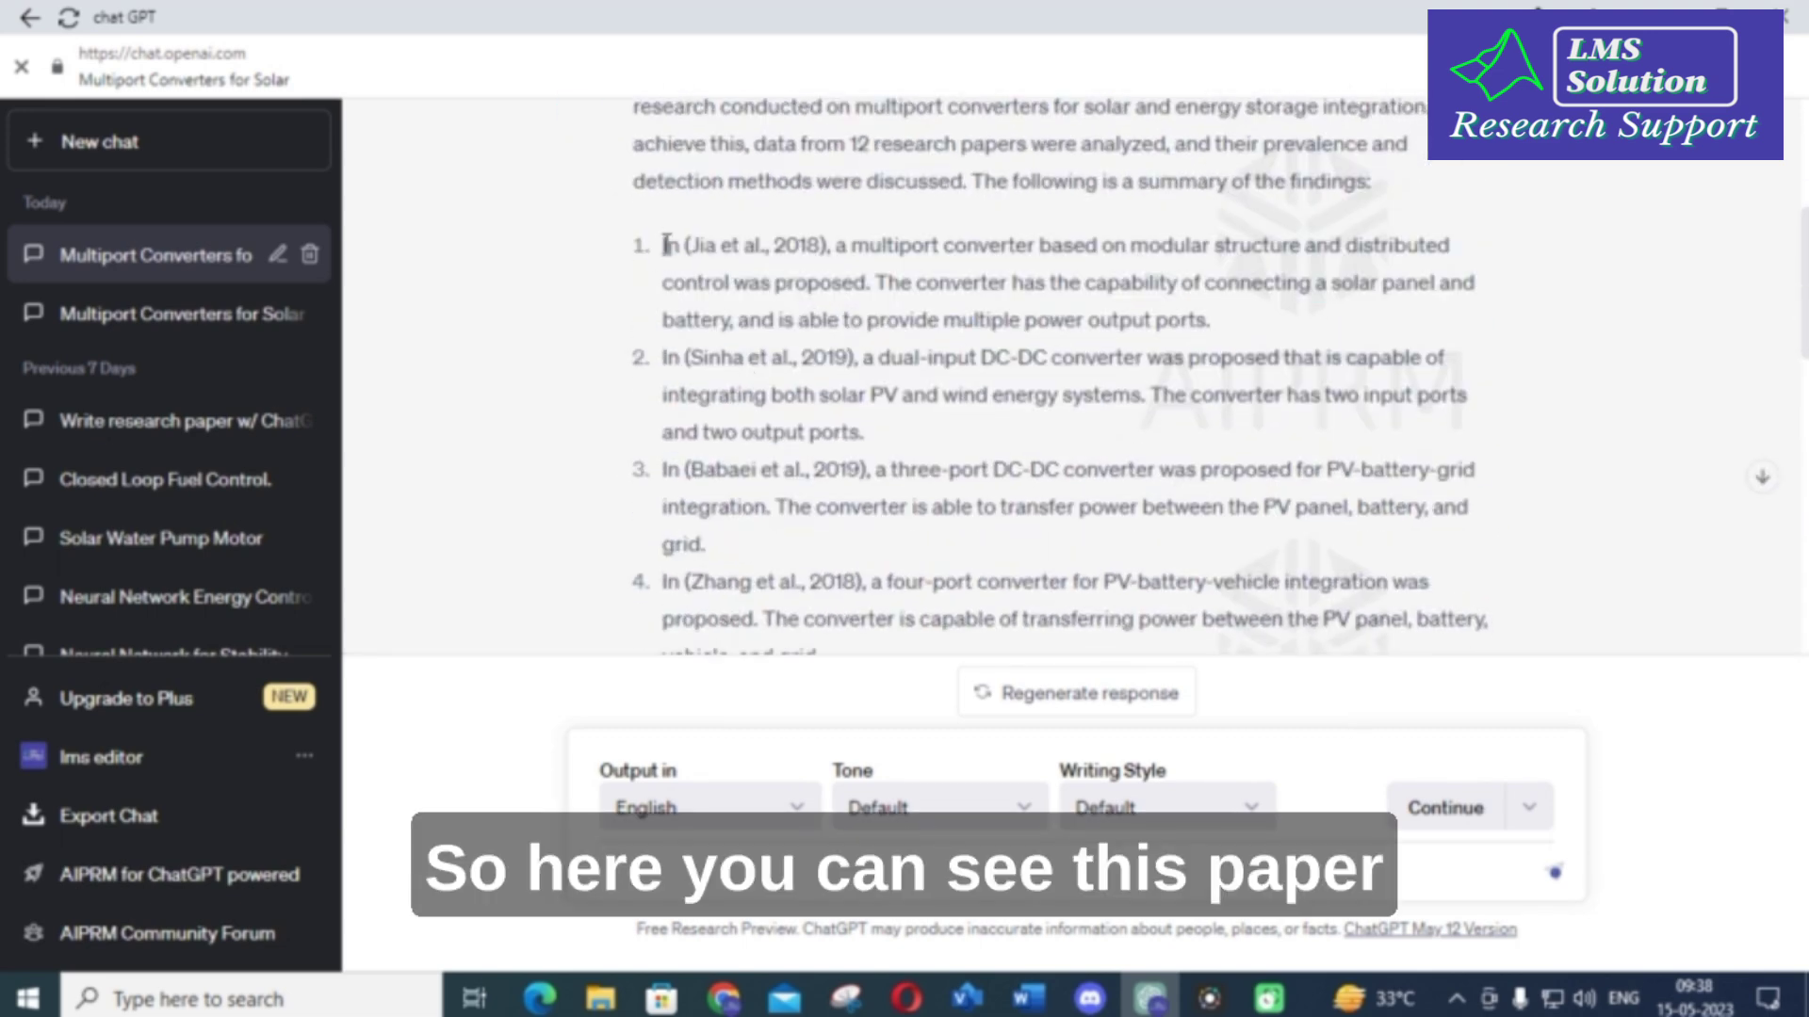
pyautogui.moveTo(669, 246); pyautogui.dragTo(1206, 323)
pyautogui.scroll(-10, 904, 385)
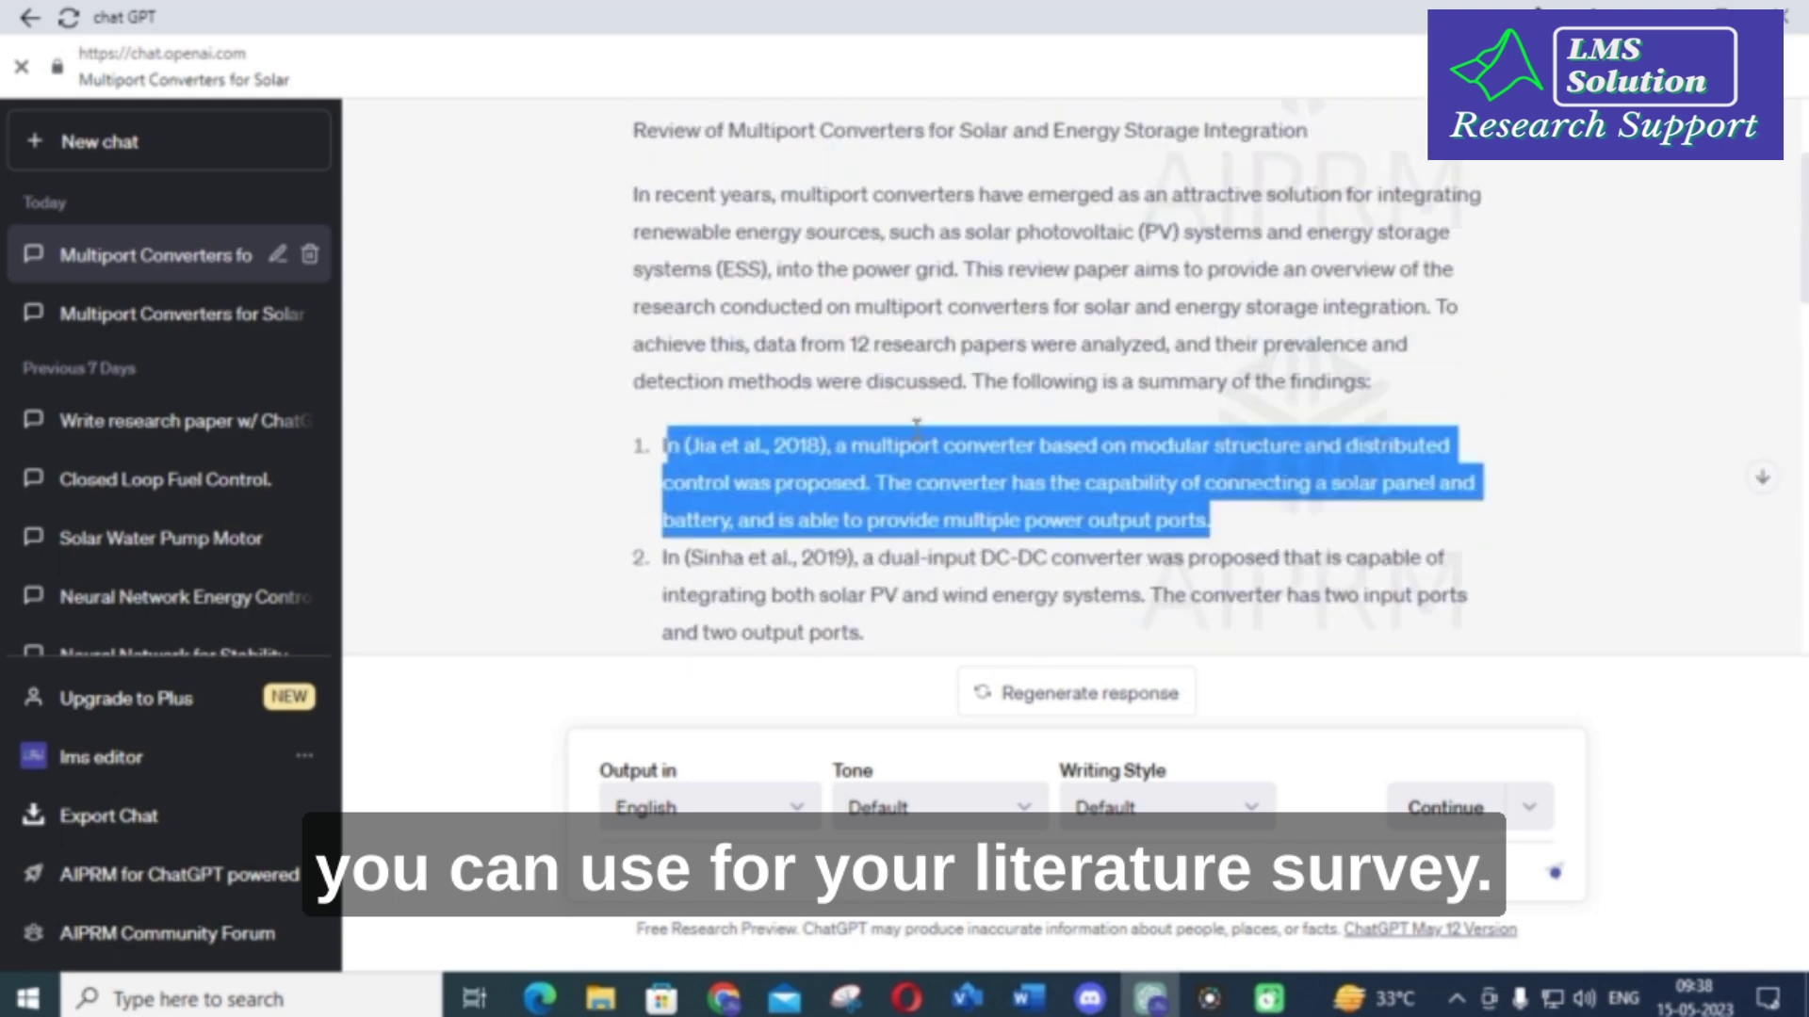
pyautogui.scroll(-4, 801, 371)
pyautogui.scroll(5, 801, 370)
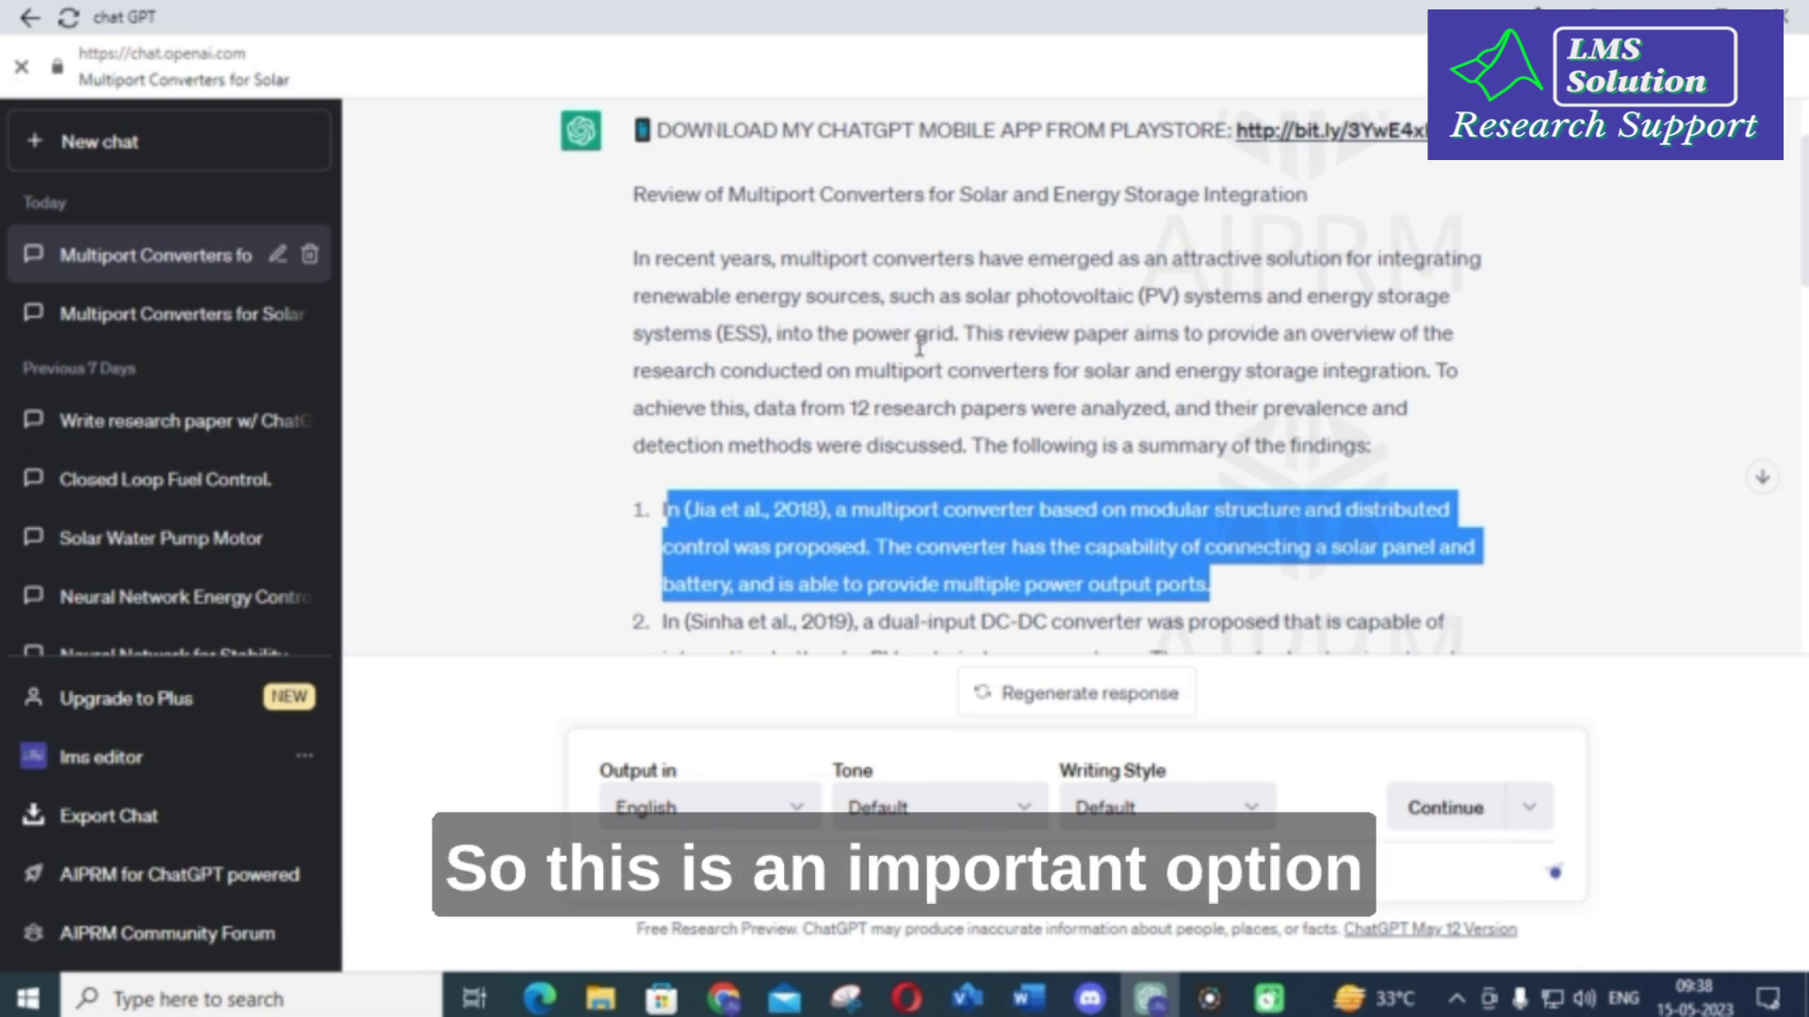
pyautogui.scroll(-10, 919, 347)
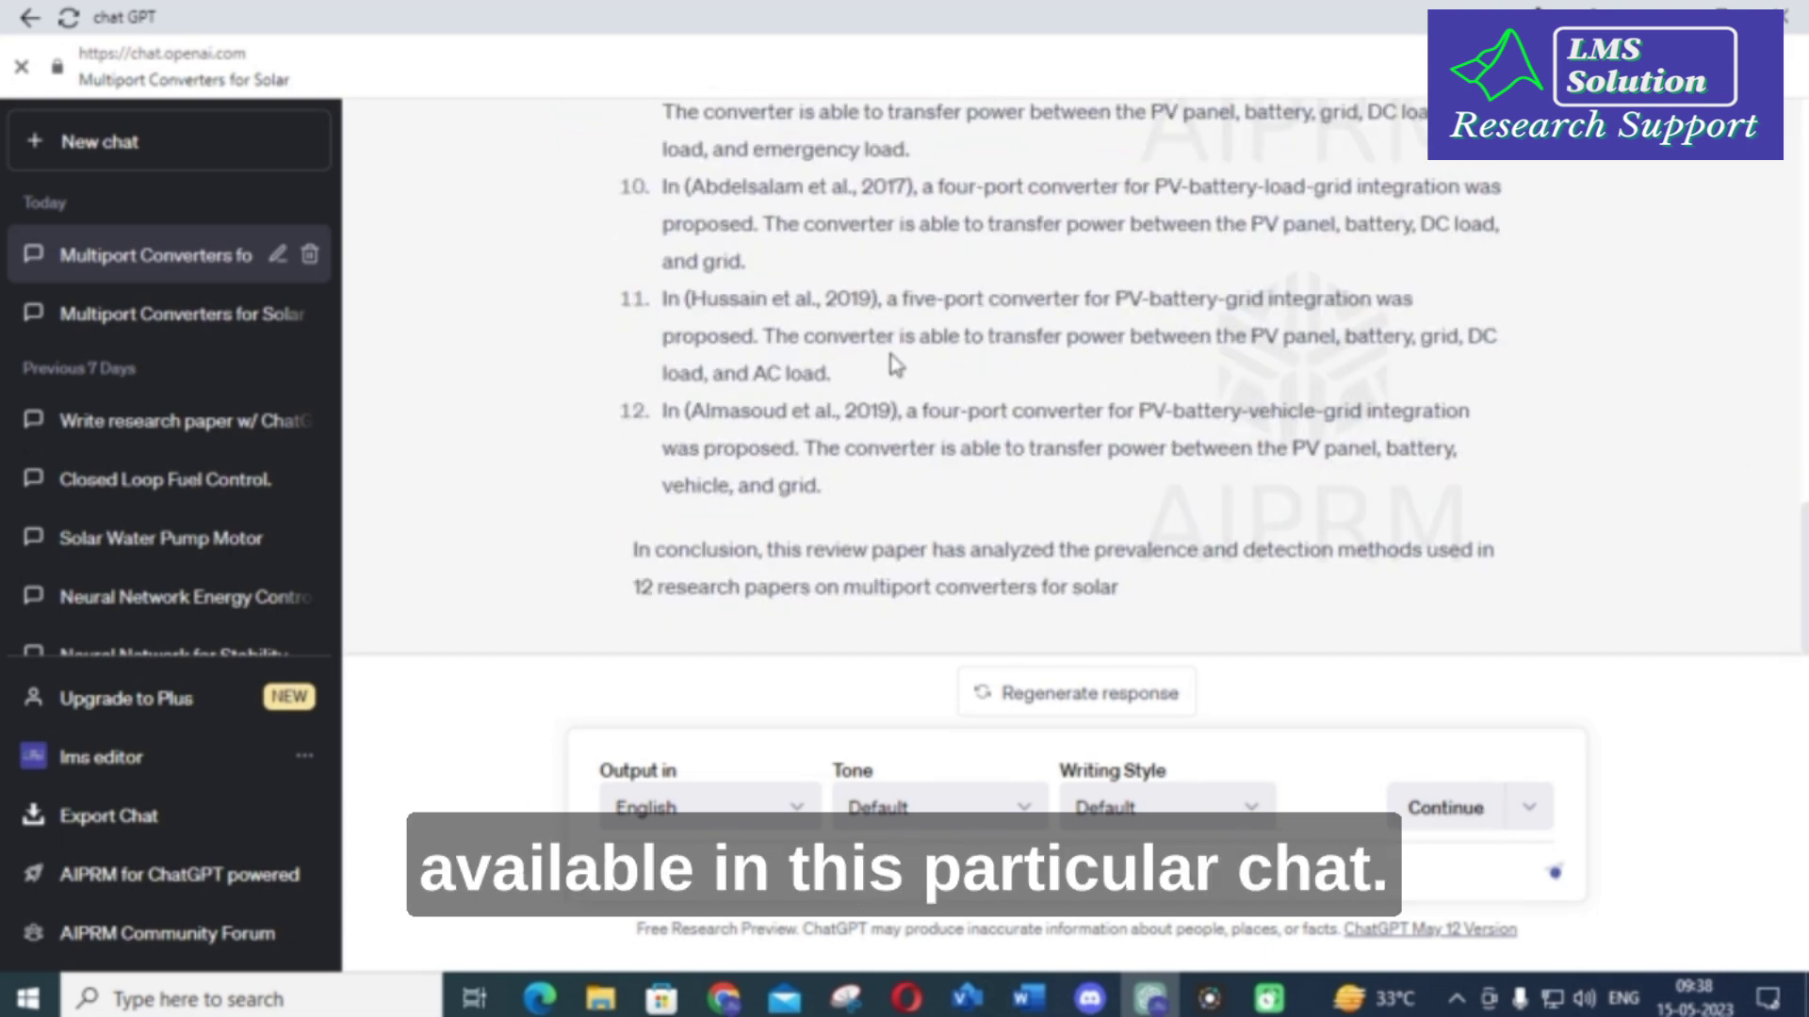
pyautogui.scroll(12, 895, 365)
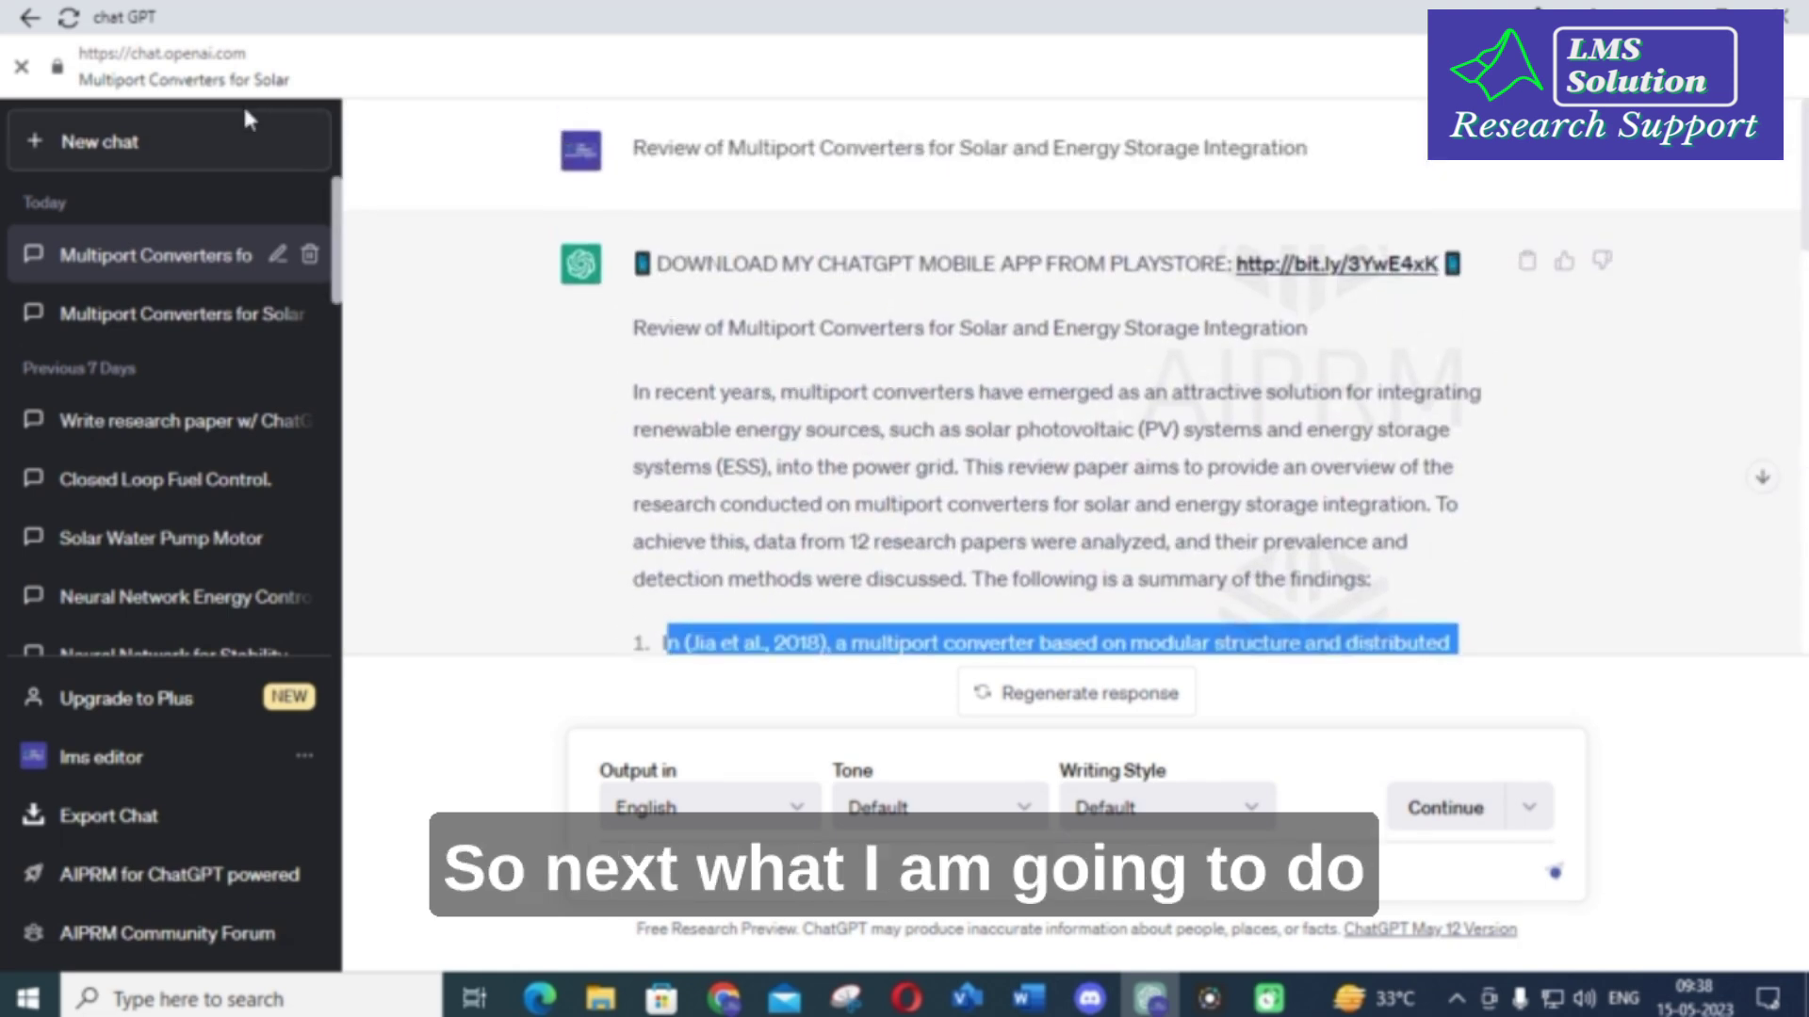
# - Start a new chat and look through the literature prompts for another review prompt to try
pyautogui.click(103, 143)
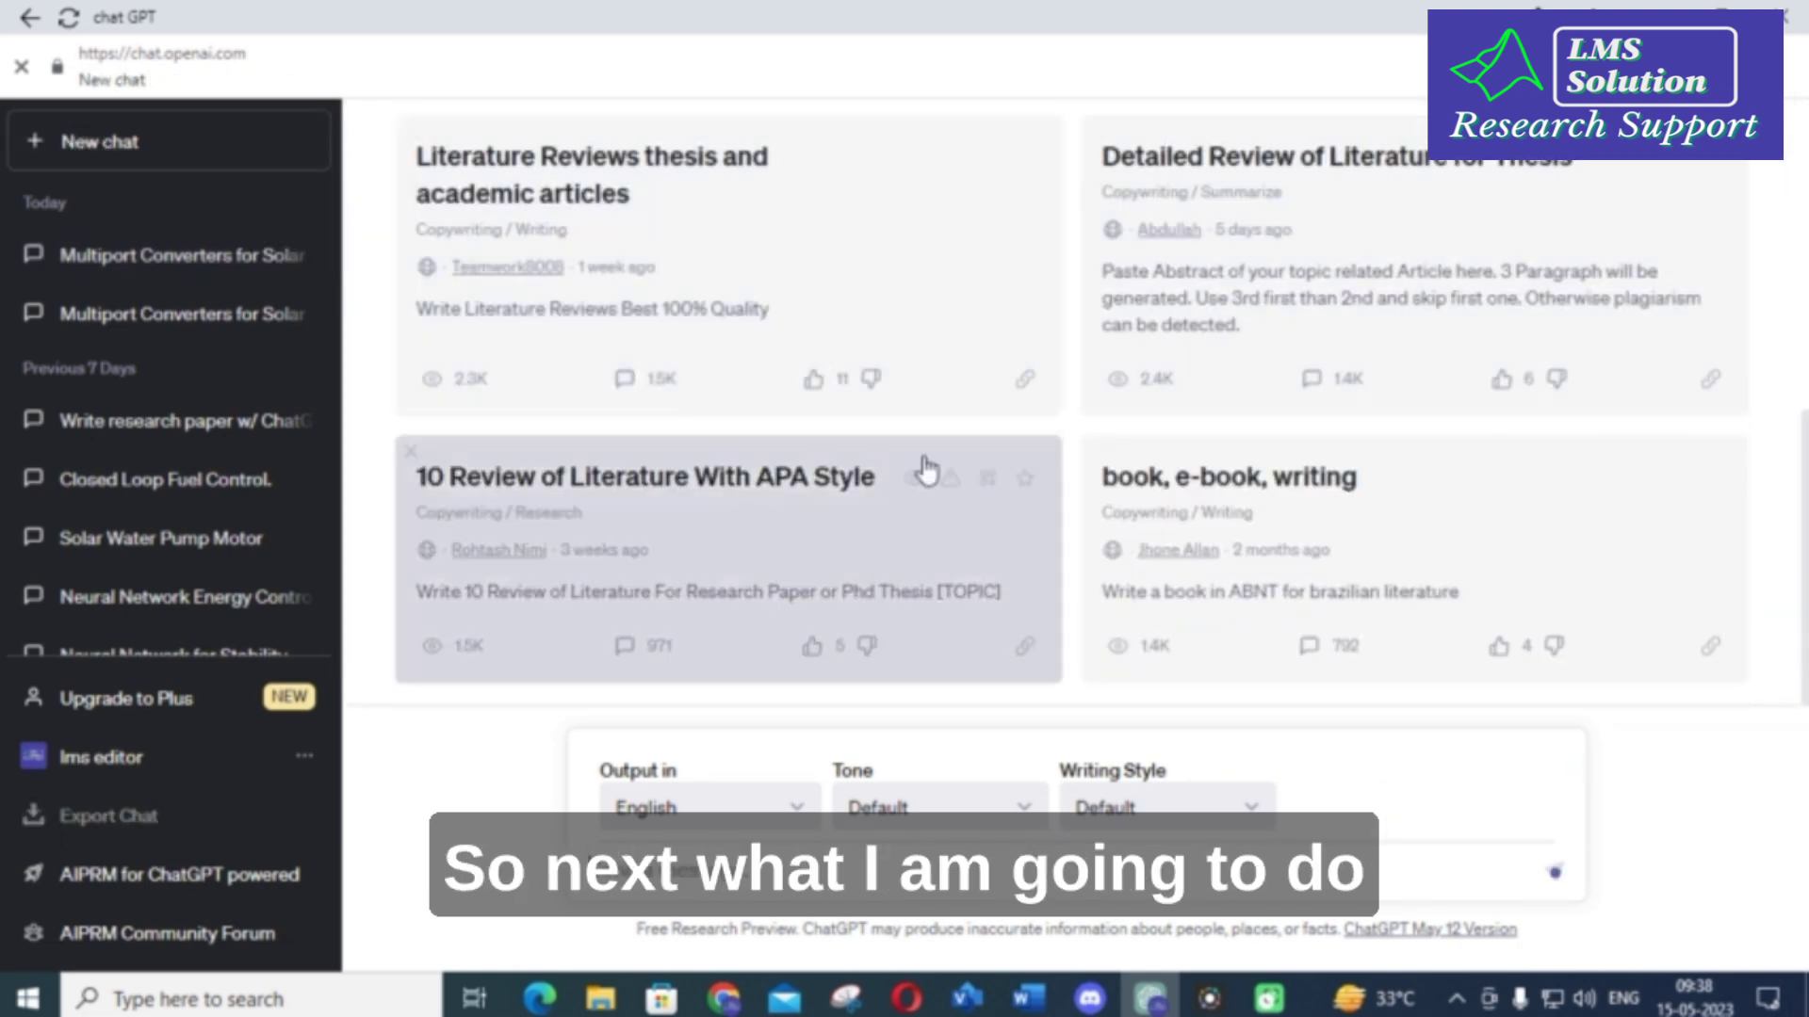
pyautogui.scroll(5, 1131, 396)
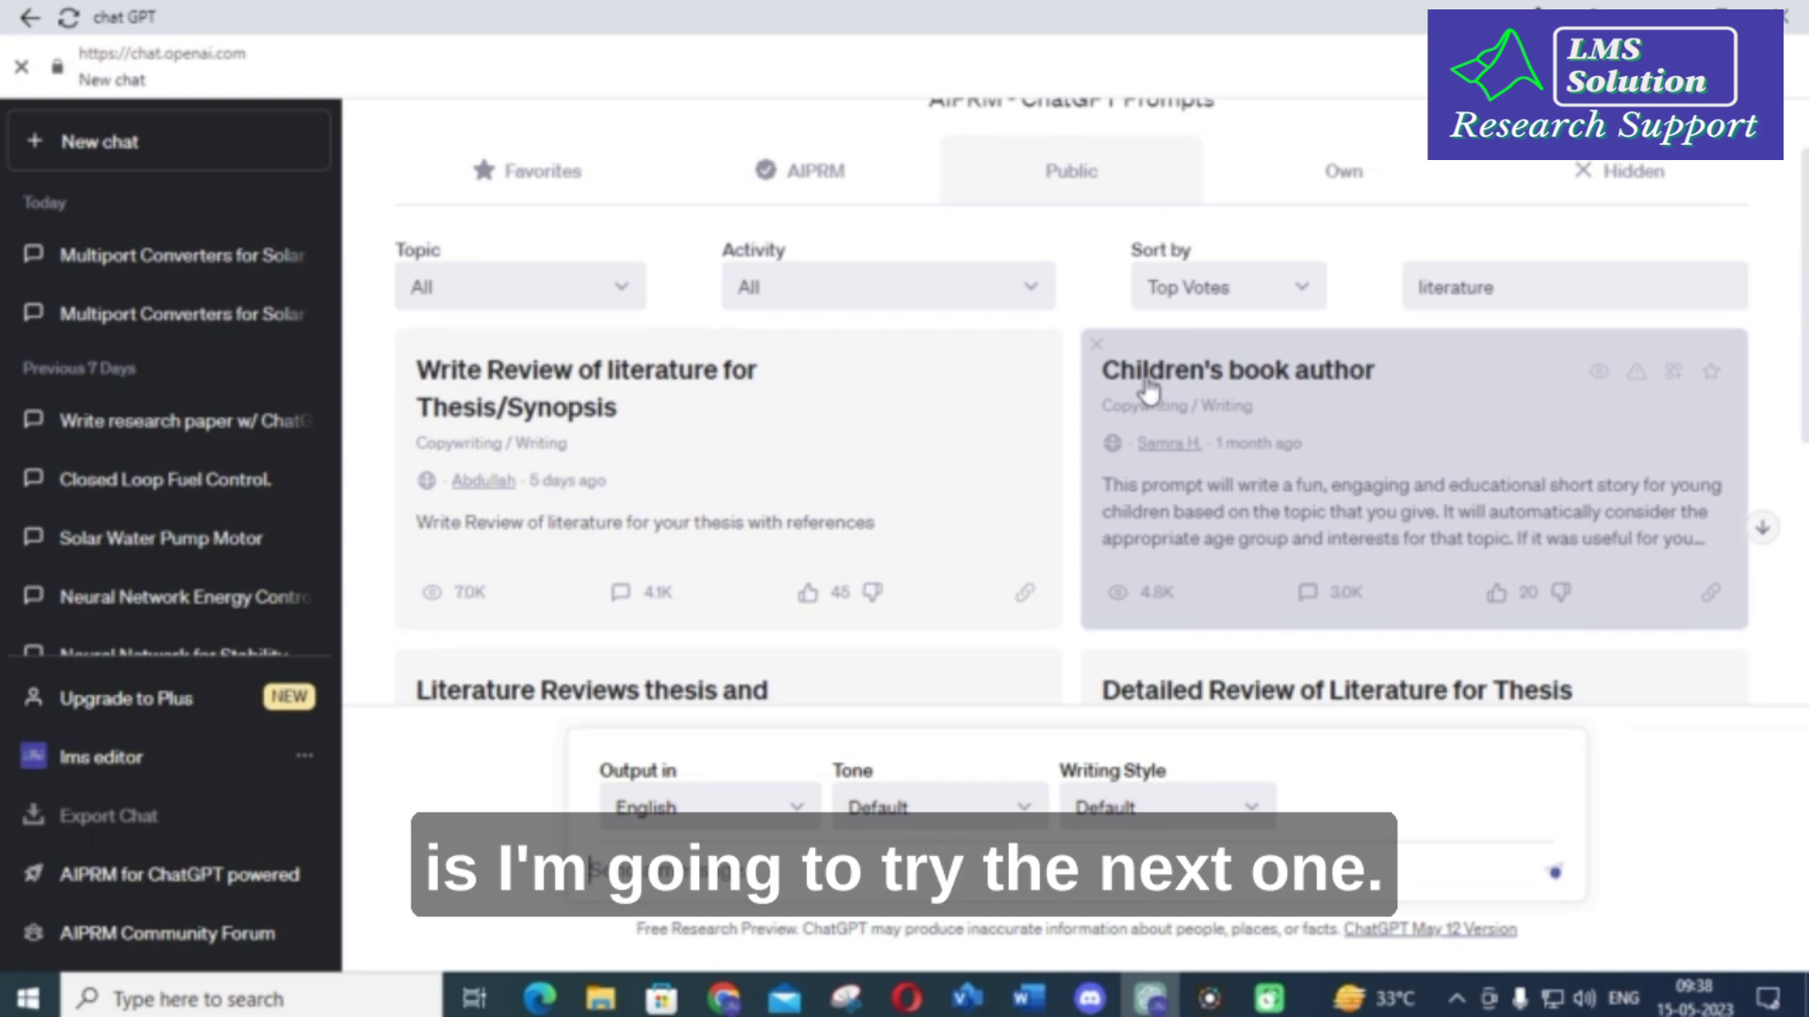
pyautogui.scroll(-1, 1092, 392)
pyautogui.scroll(-3, 1126, 392)
pyautogui.scroll(-1, 956, 436)
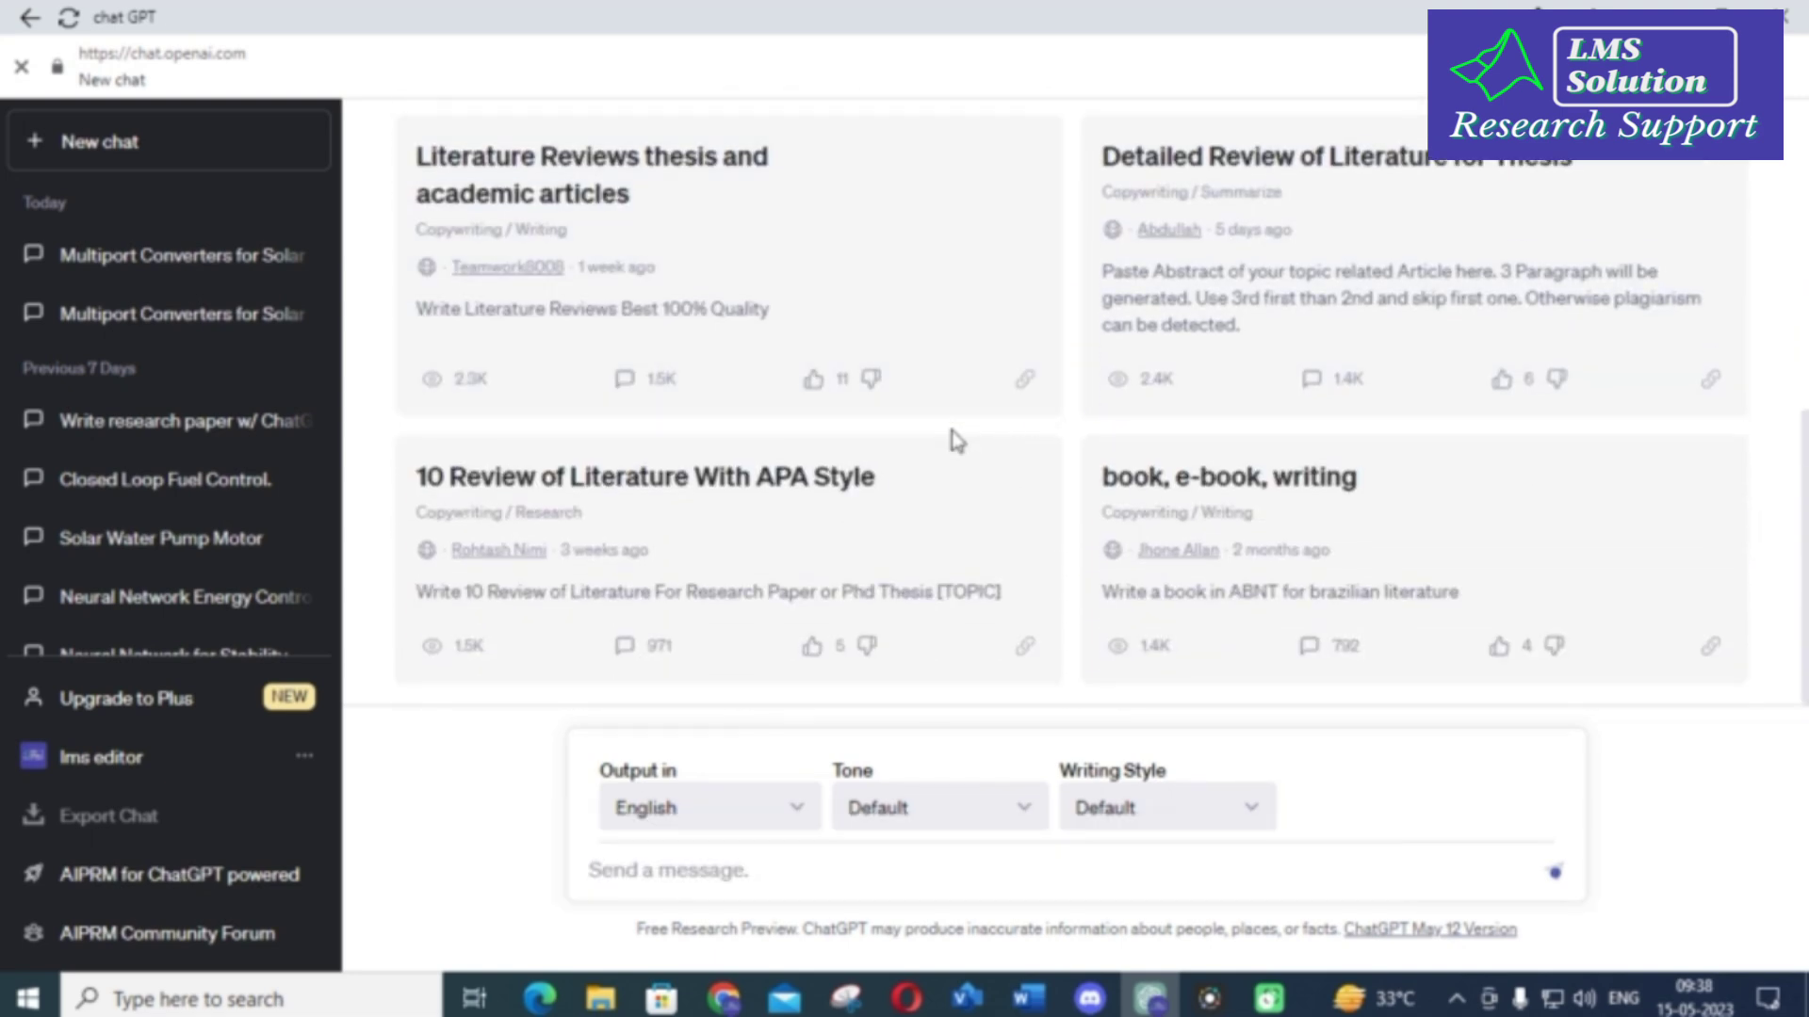
pyautogui.scroll(5, 946, 462)
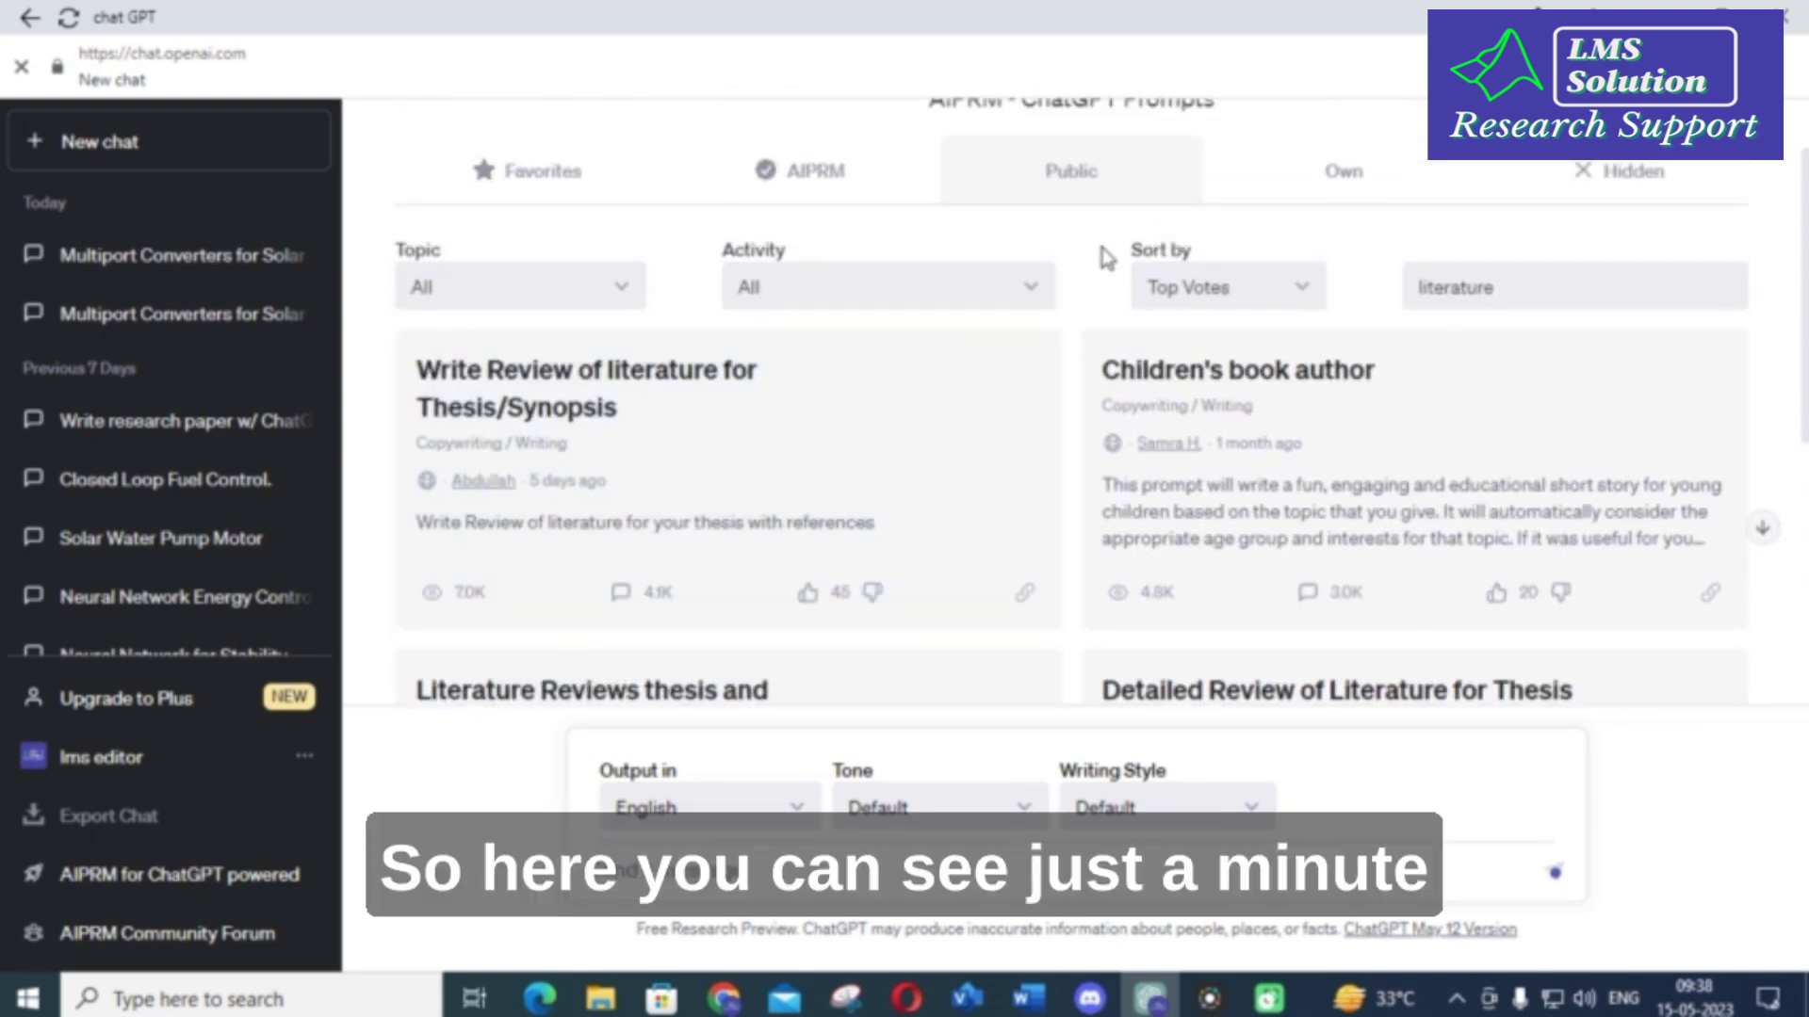
pyautogui.click(1535, 280)
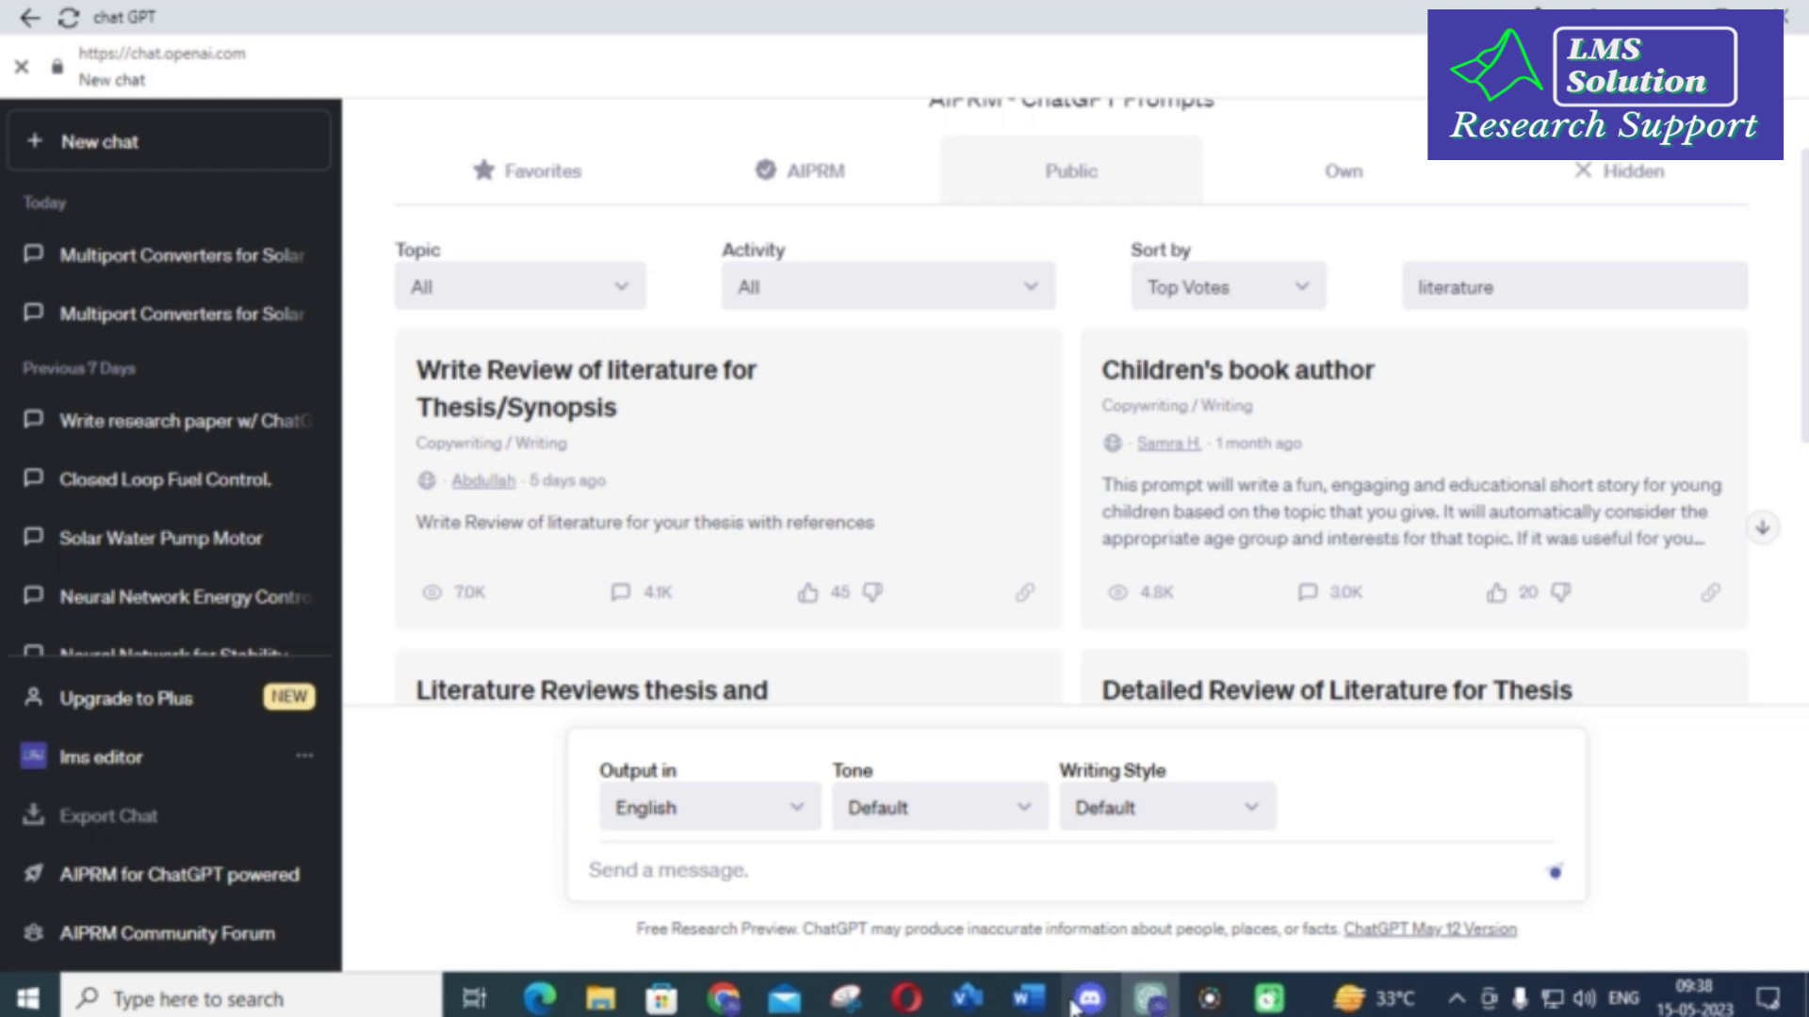
# - Choose the "Literature Reviews thesis and academic articles" prompt and submit the topic "Review of Multiport Converters for Solar and Energy Storage Integration"
pyautogui.scroll(-4, 1672, 961)
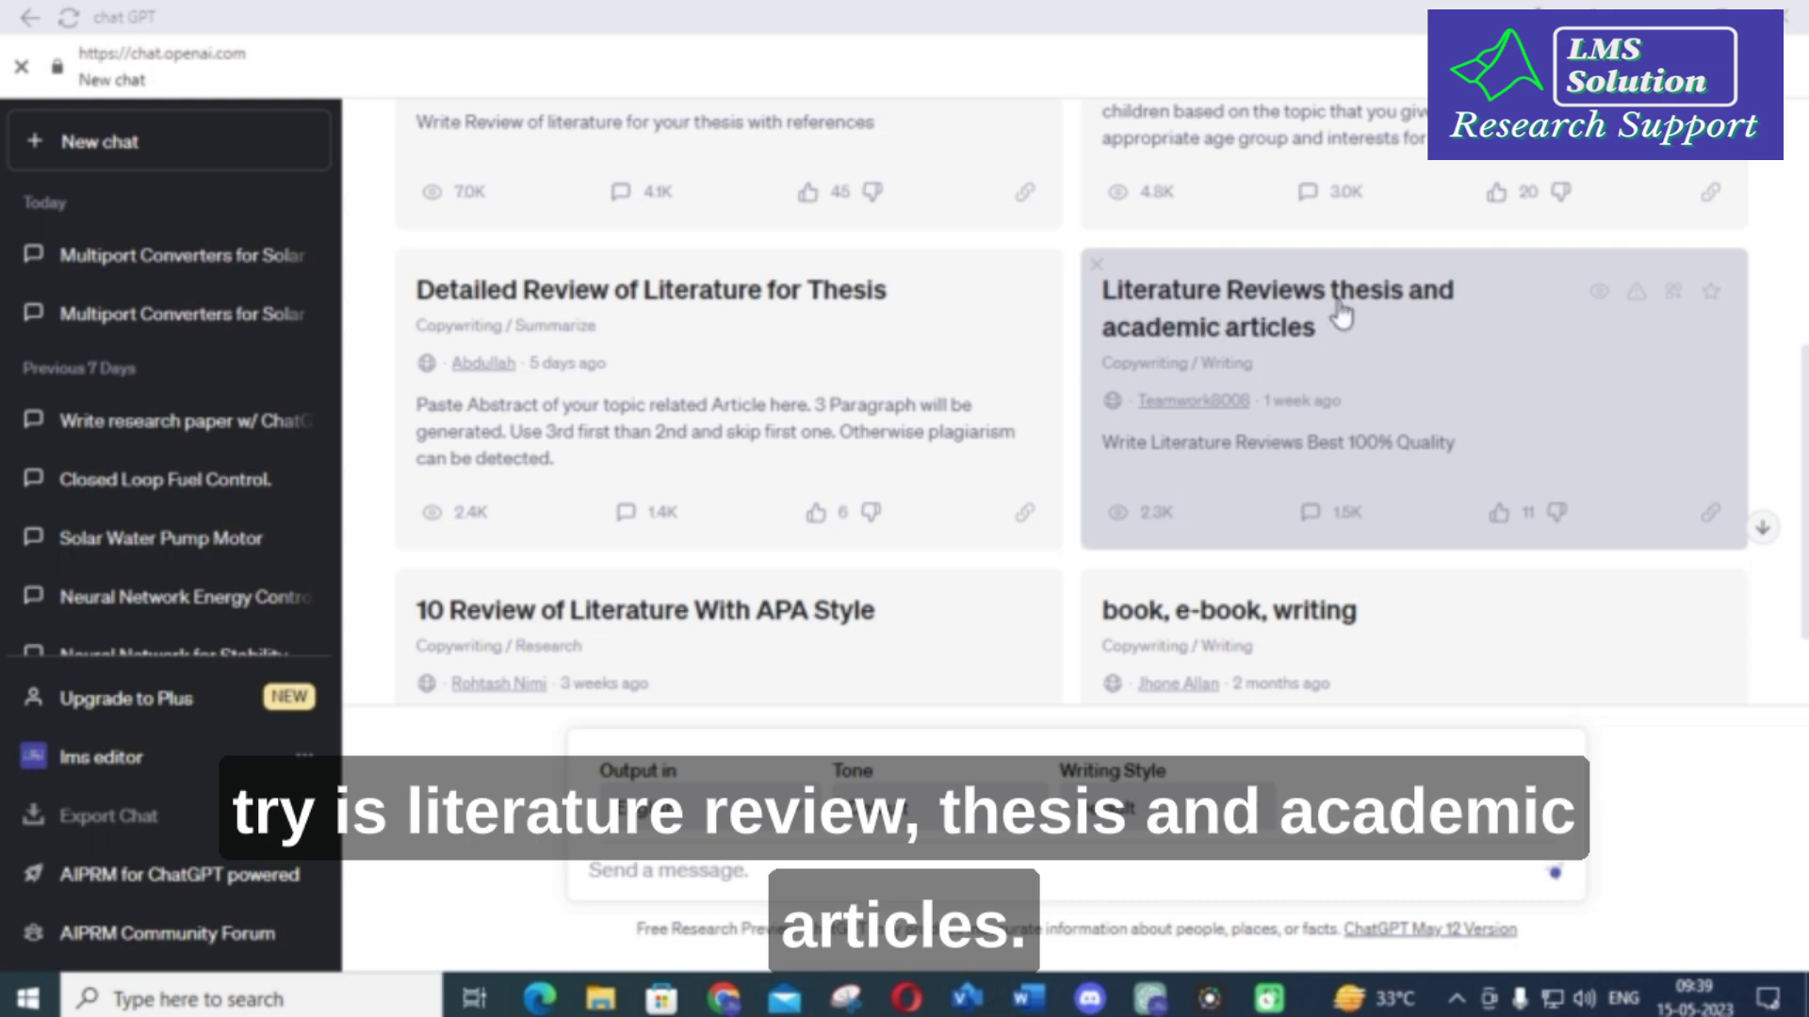
pyautogui.click(1209, 324)
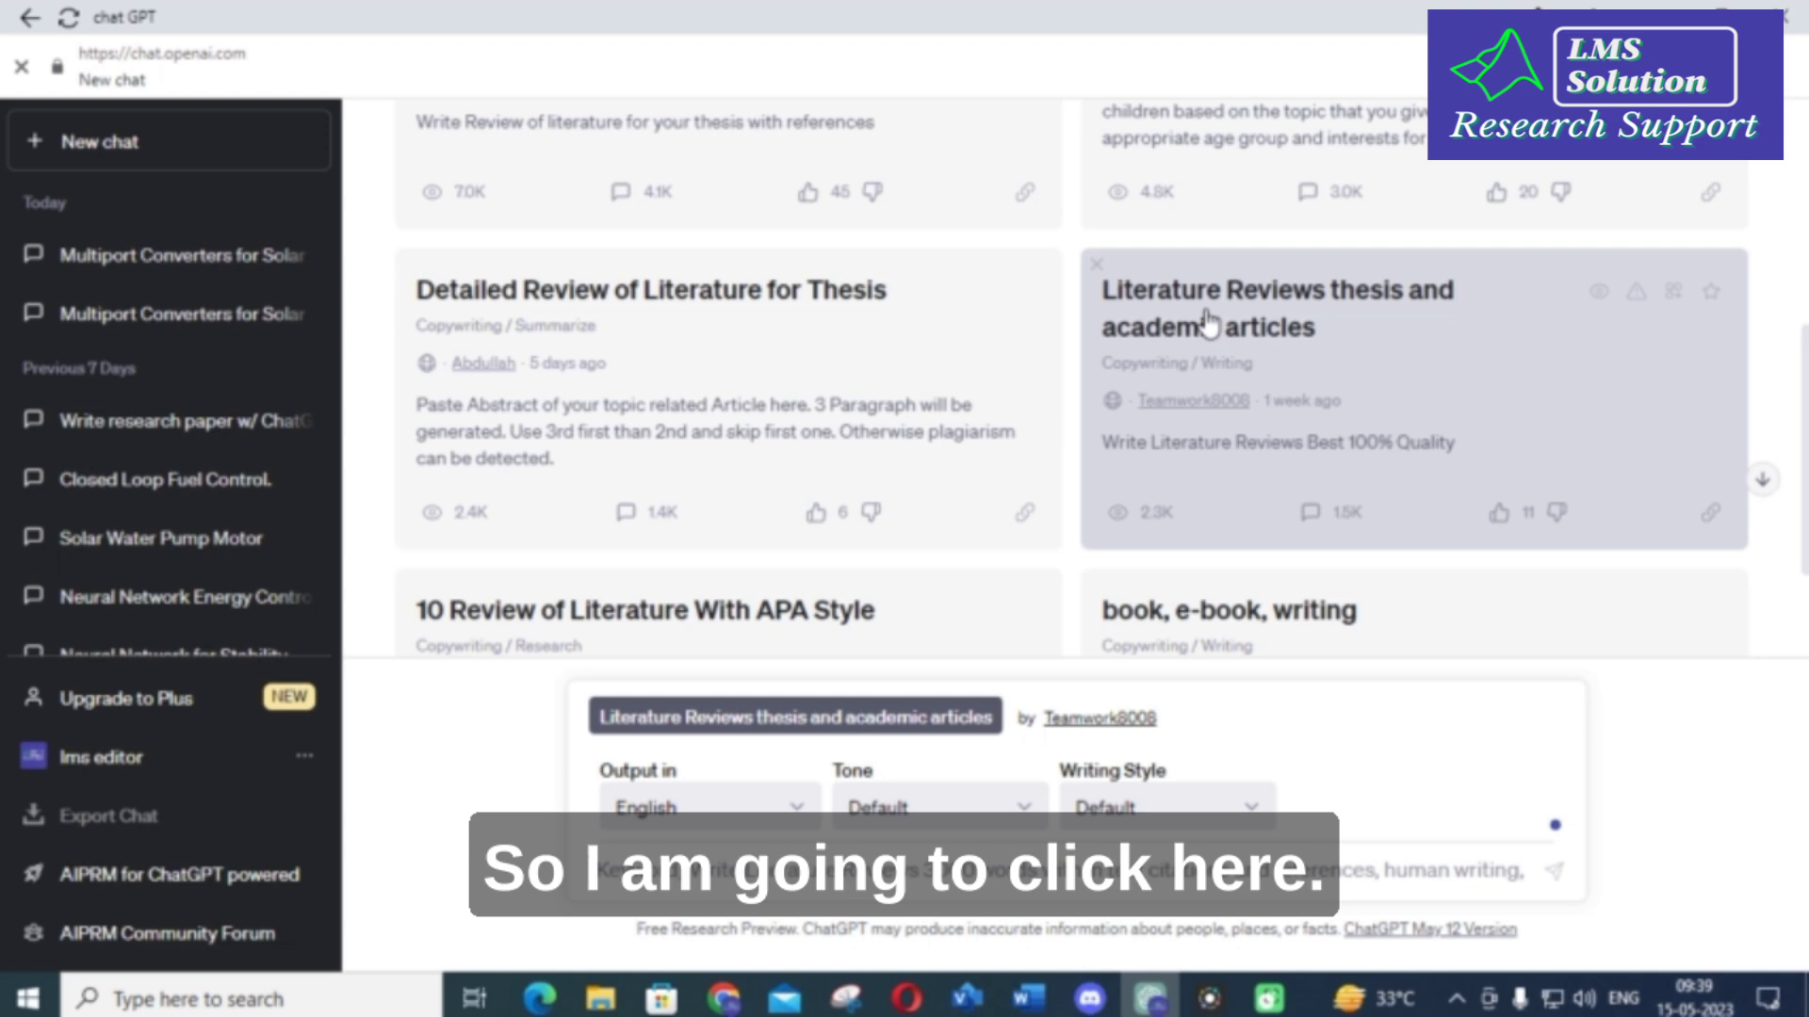
pyautogui.scroll(-2, 1208, 324)
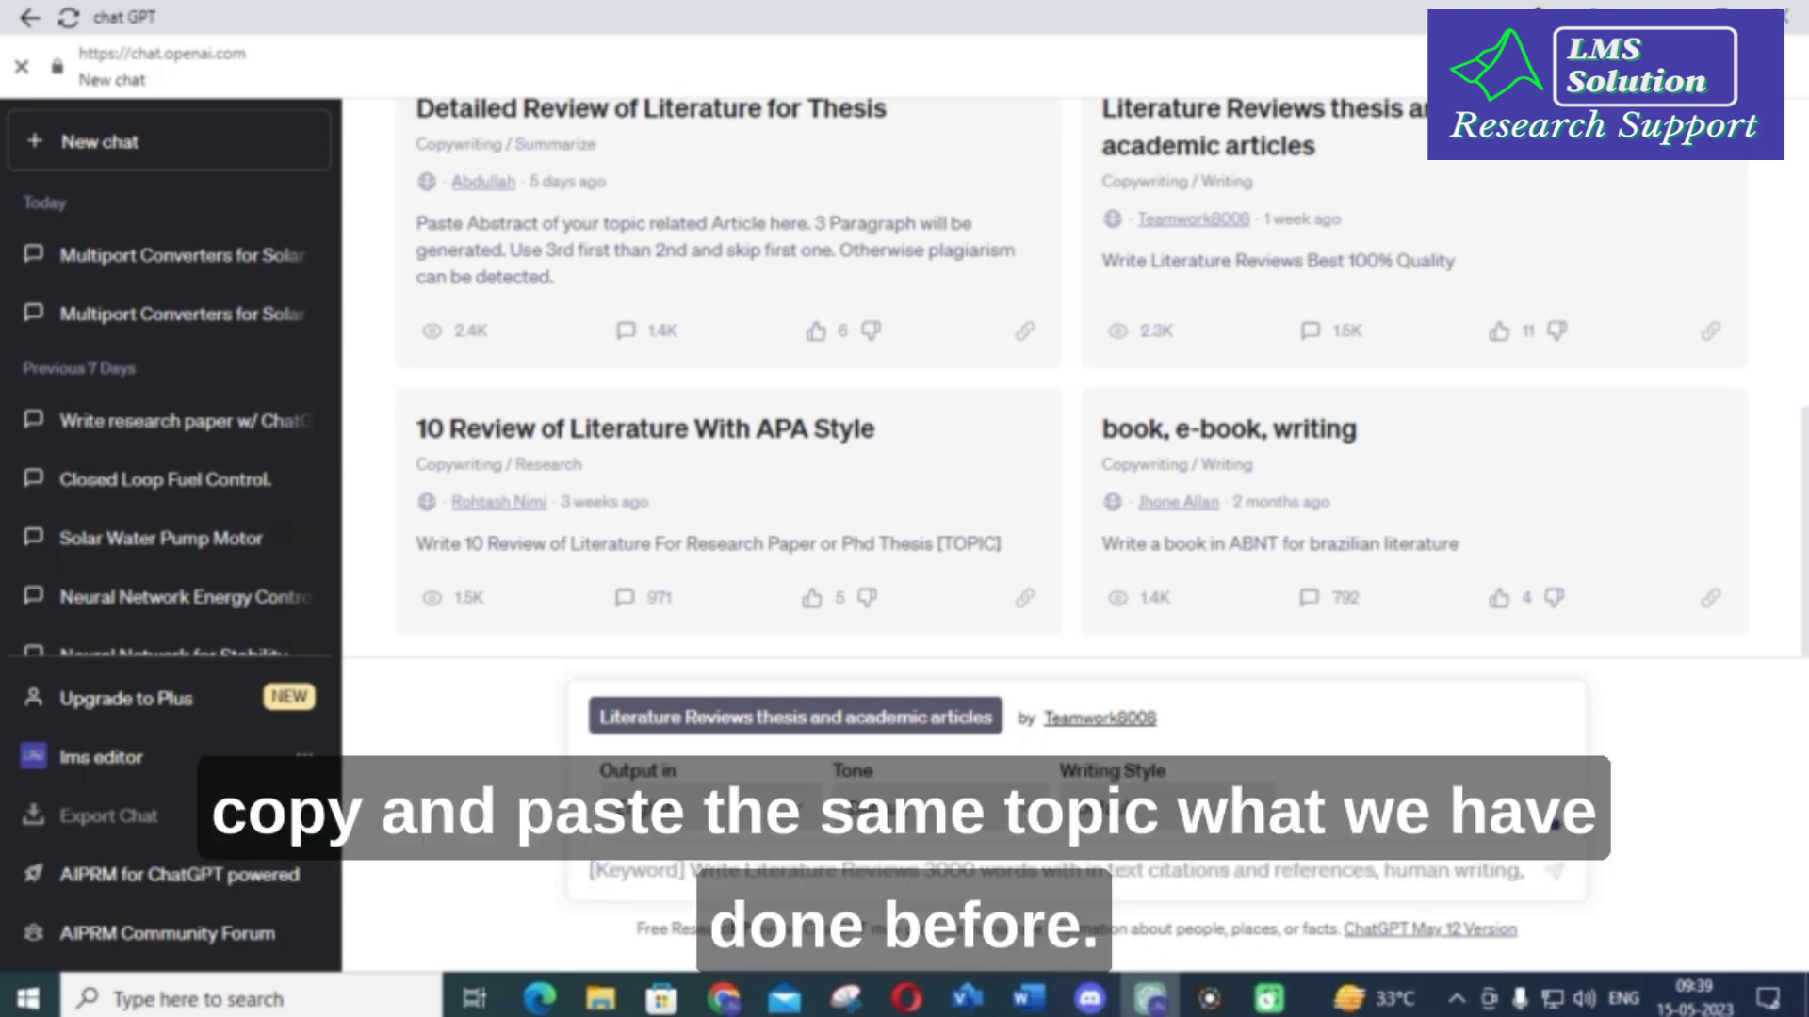
pyautogui.write('Review of Multiport Converters for Solar and Energy Storage Integration')
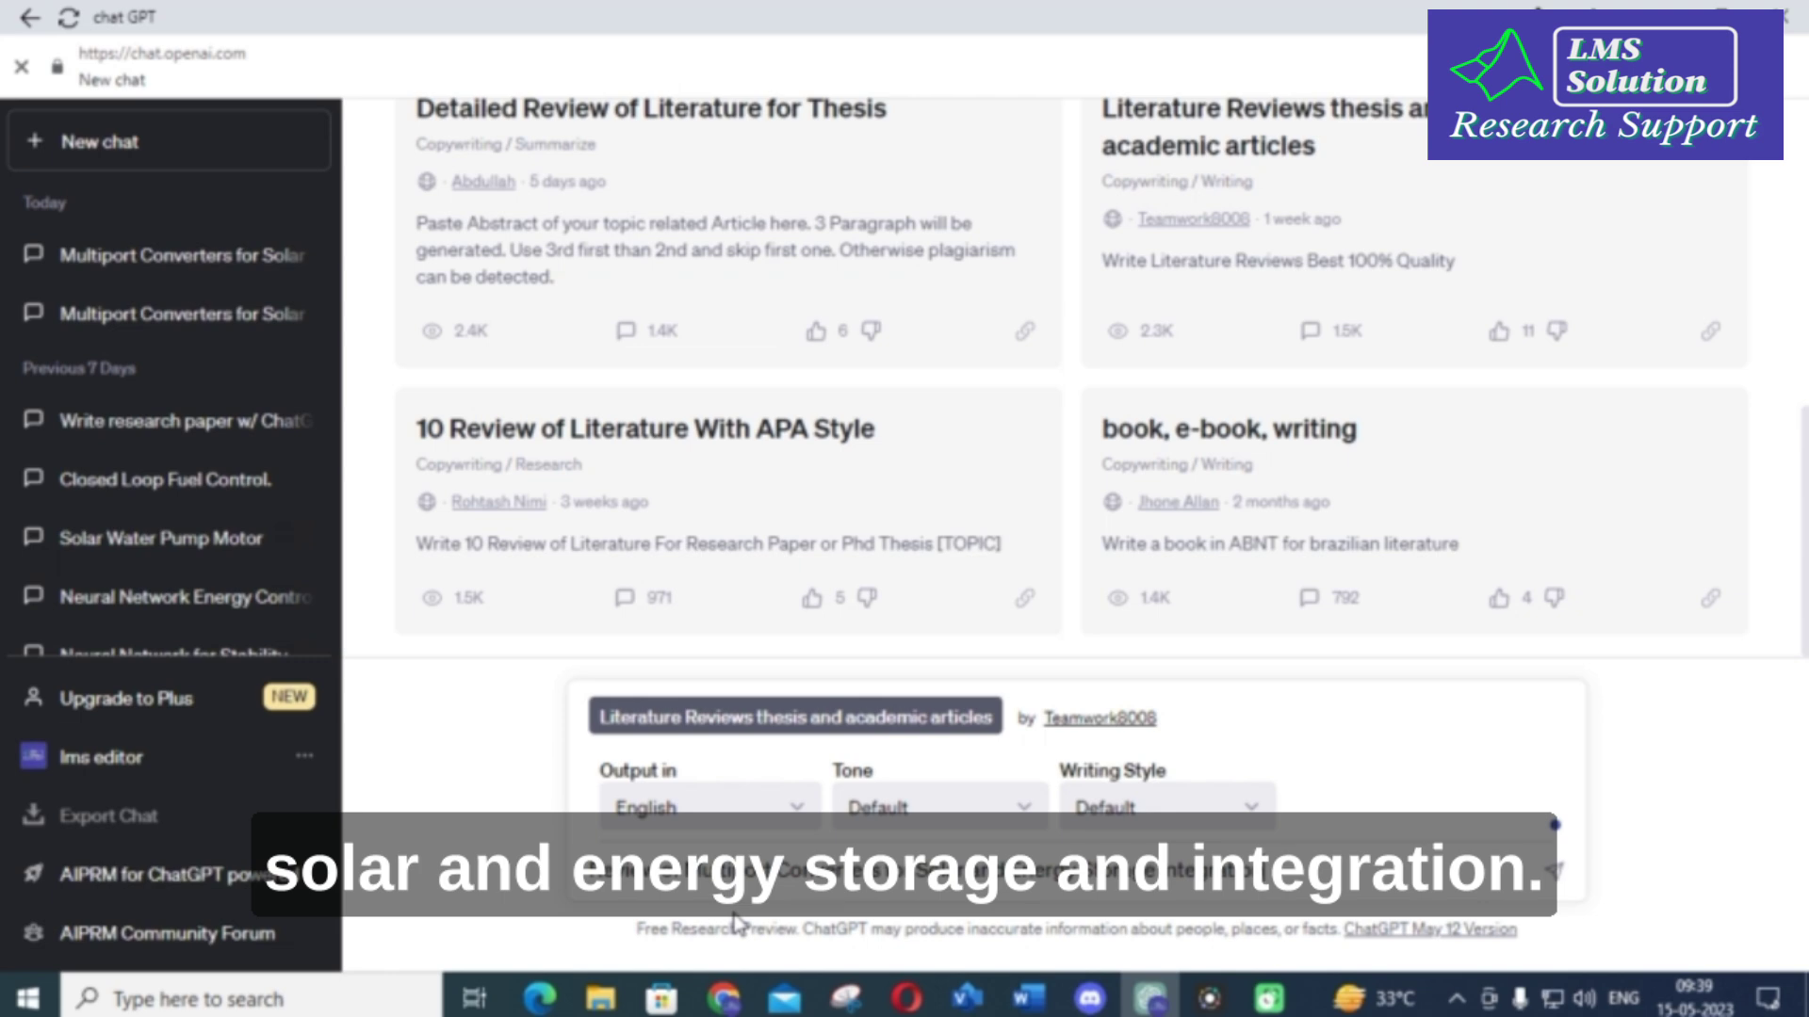
pyautogui.press('Return')
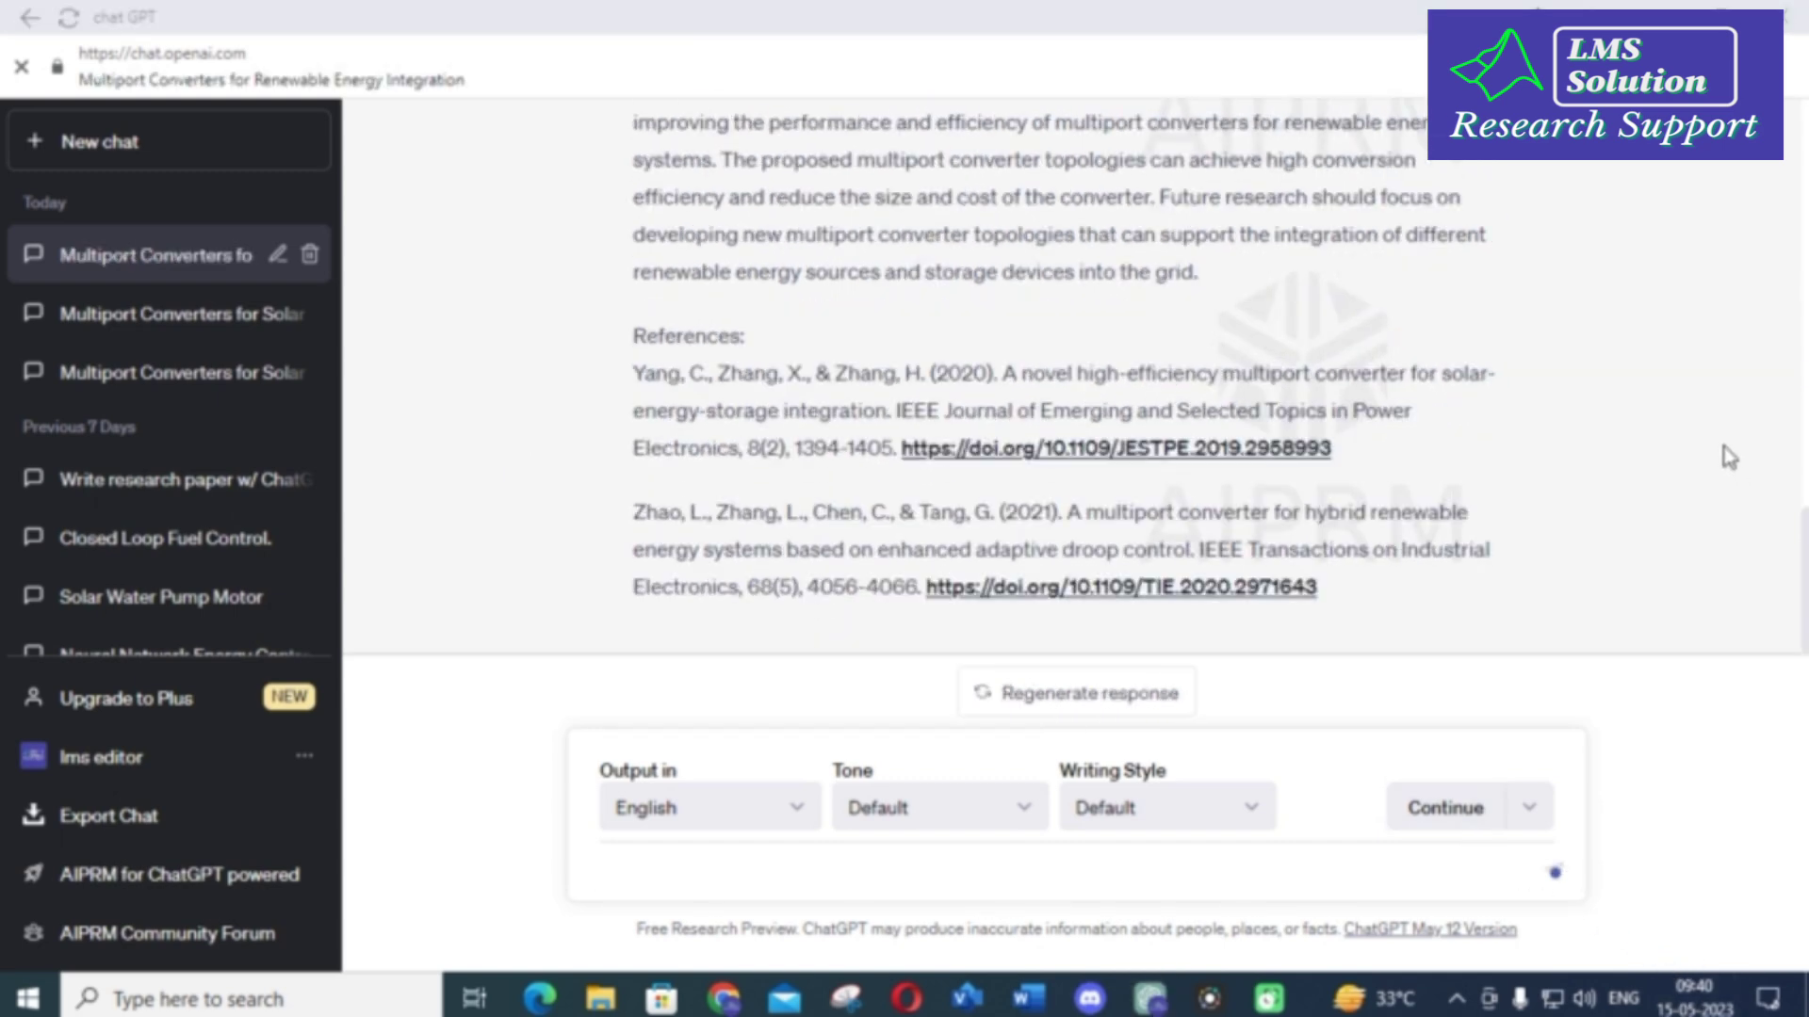
# - Read the generated review from its introduction to the references, highlighting the first reference
pyautogui.scroll(10, 1577, 471)
pyautogui.scroll(10, 970, 372)
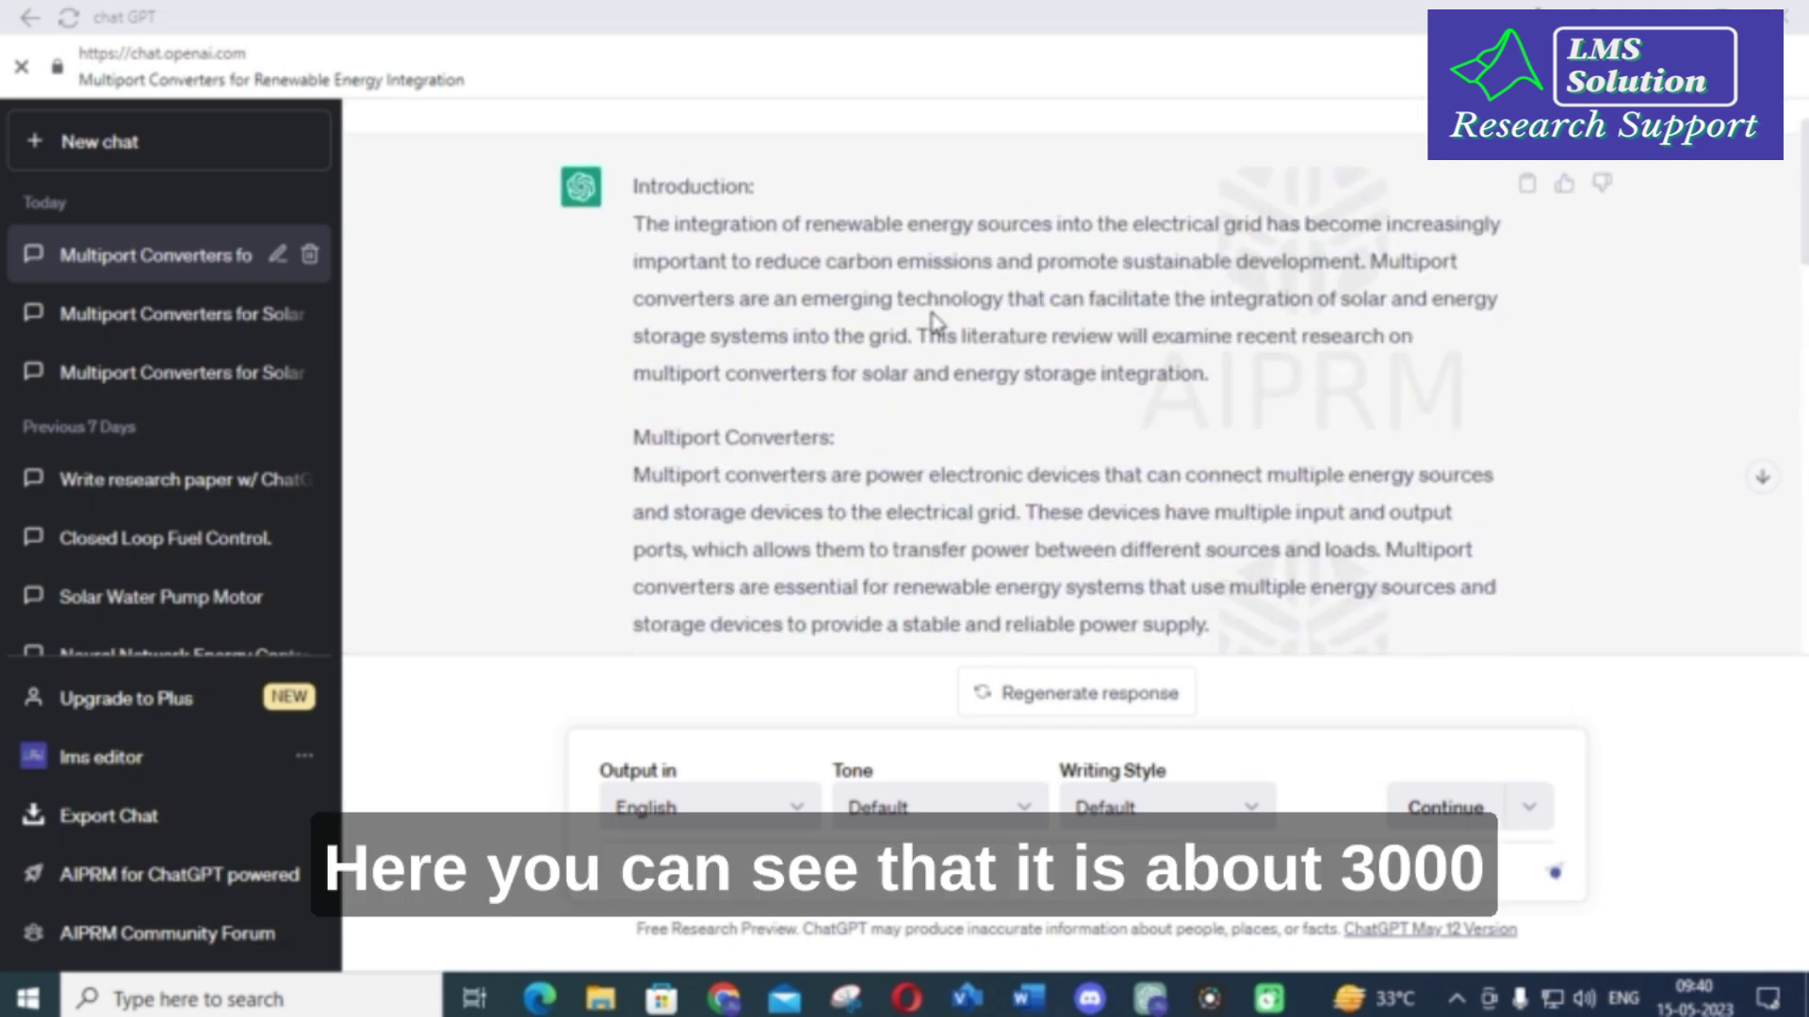
pyautogui.scroll(-15, 739, 307)
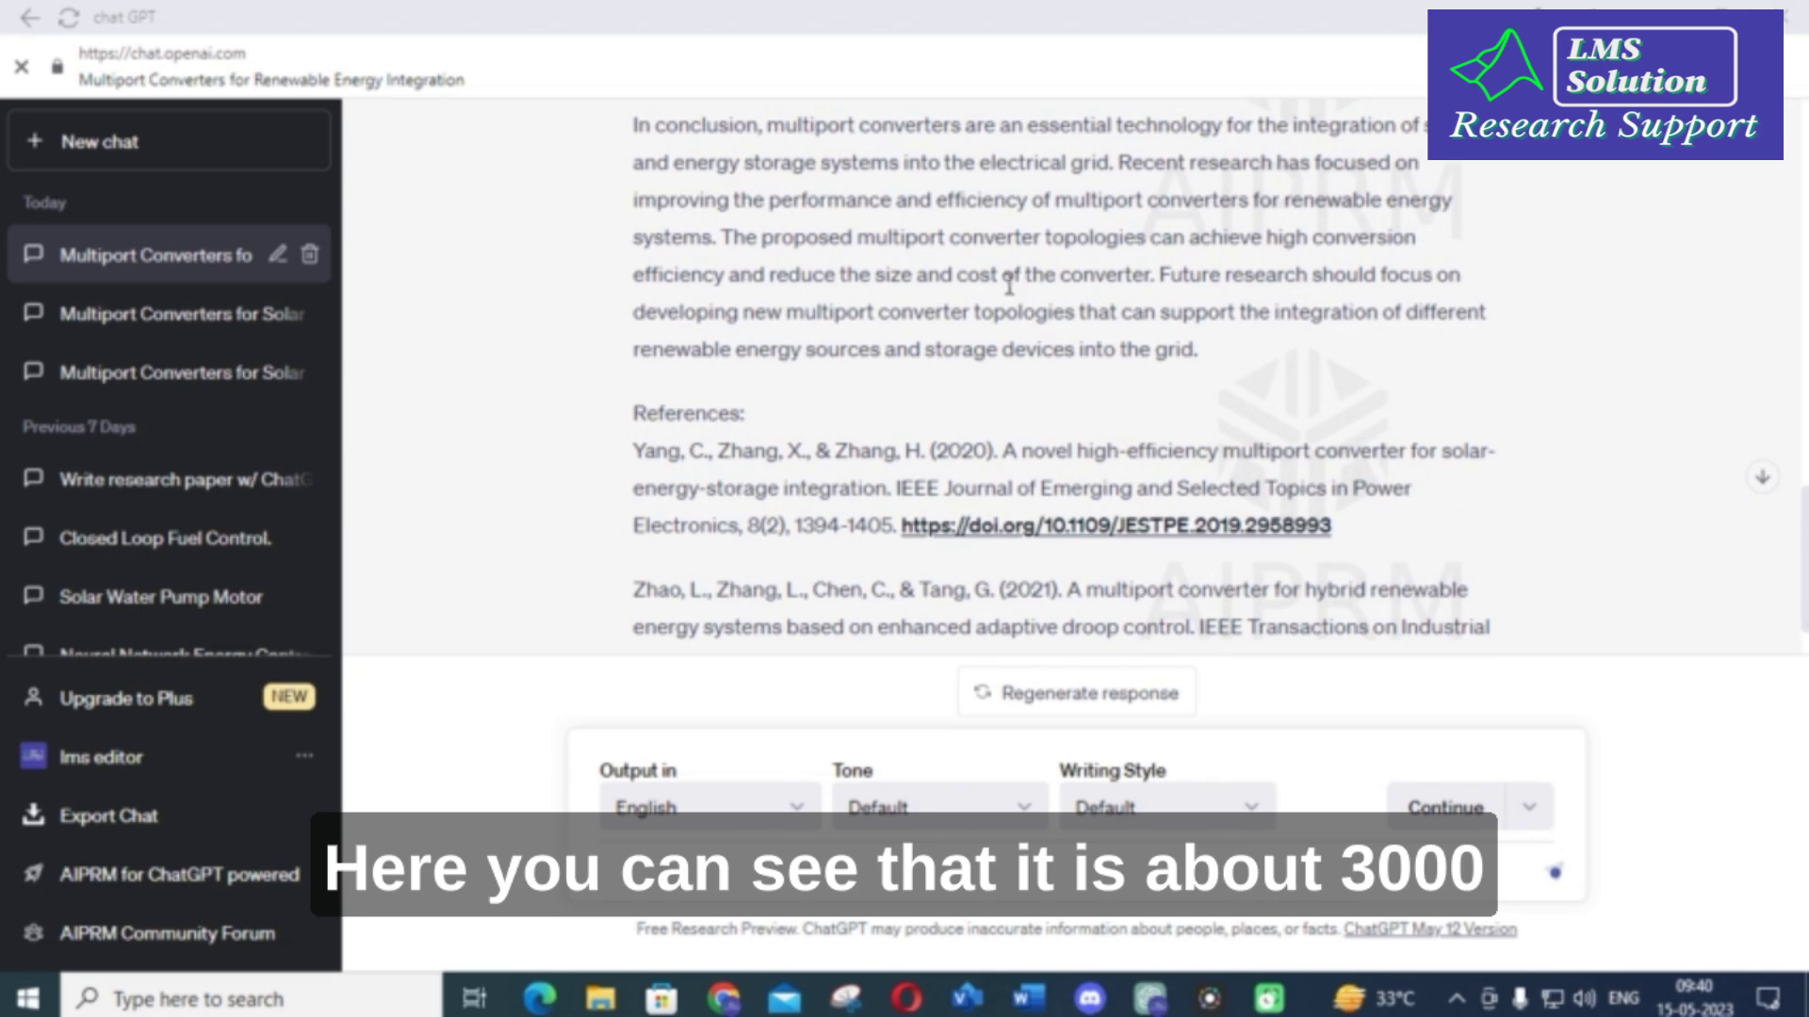
pyautogui.scroll(-1, 1009, 283)
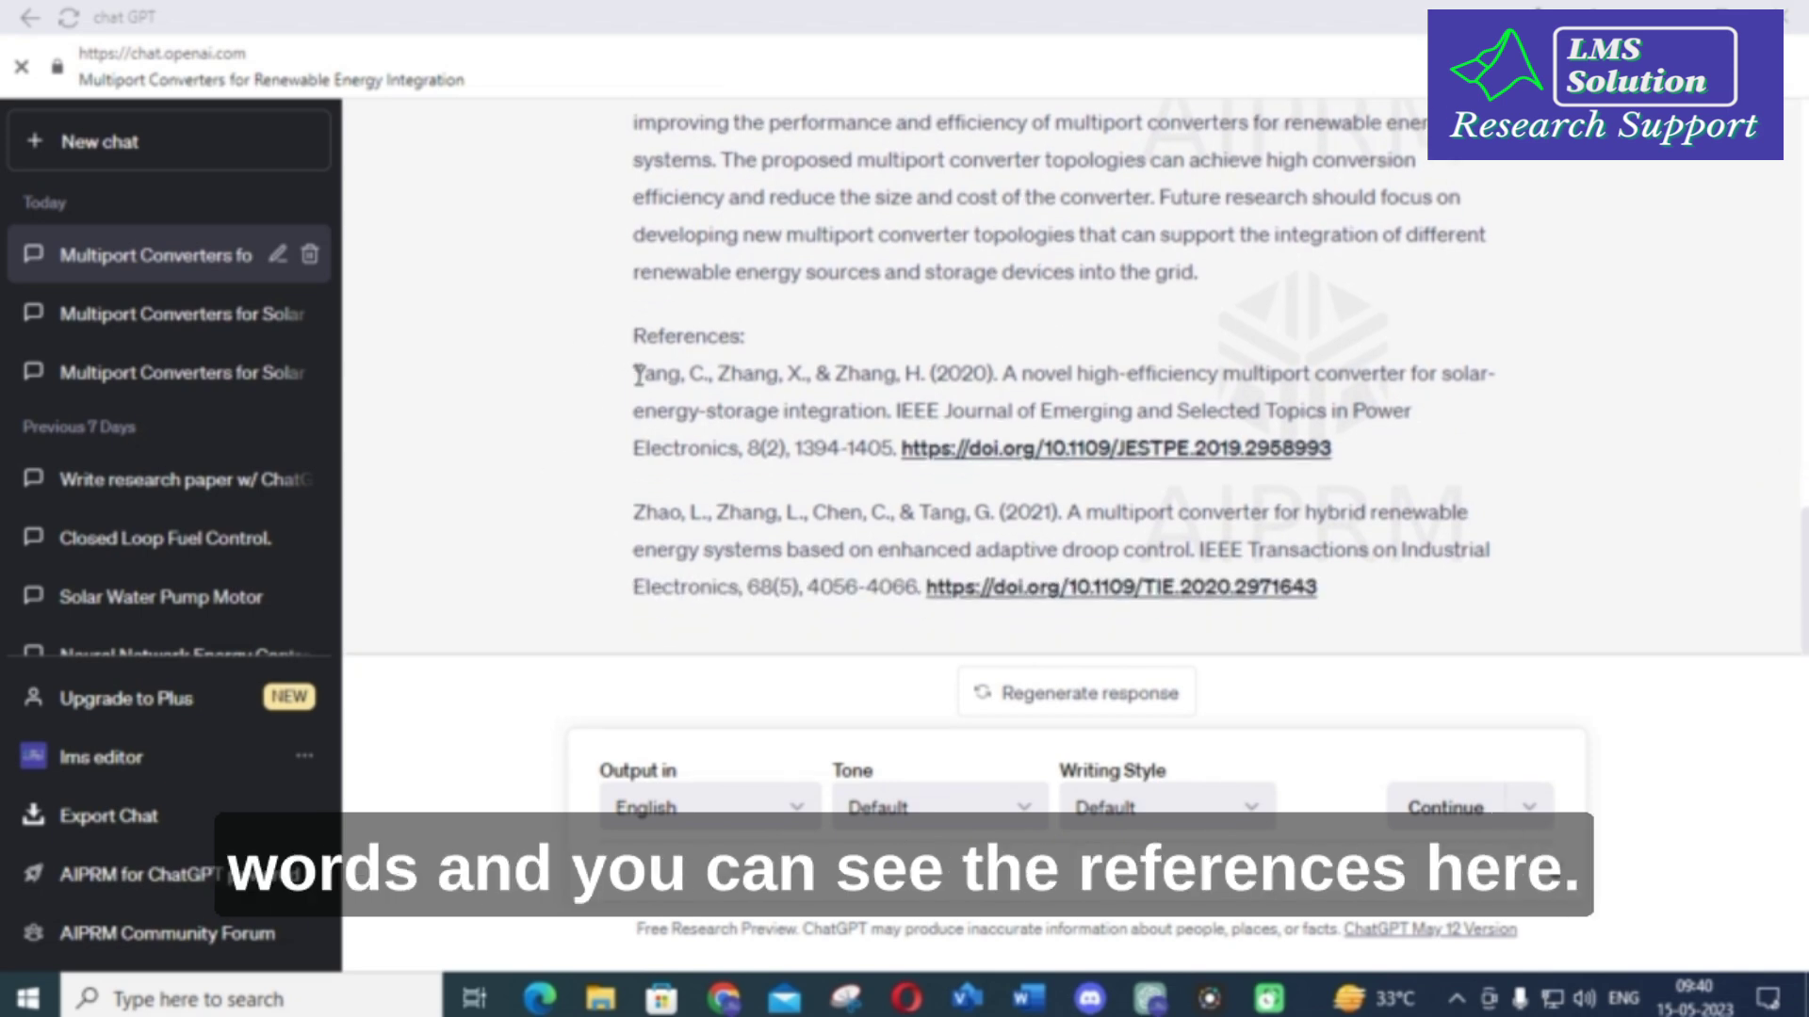
pyautogui.moveTo(638, 375); pyautogui.dragTo(1311, 410)
# - Examine the cited studies under Recent Research and the conclusion of the generated review
pyautogui.scroll(3, 963, 375)
pyautogui.scroll(5, 963, 375)
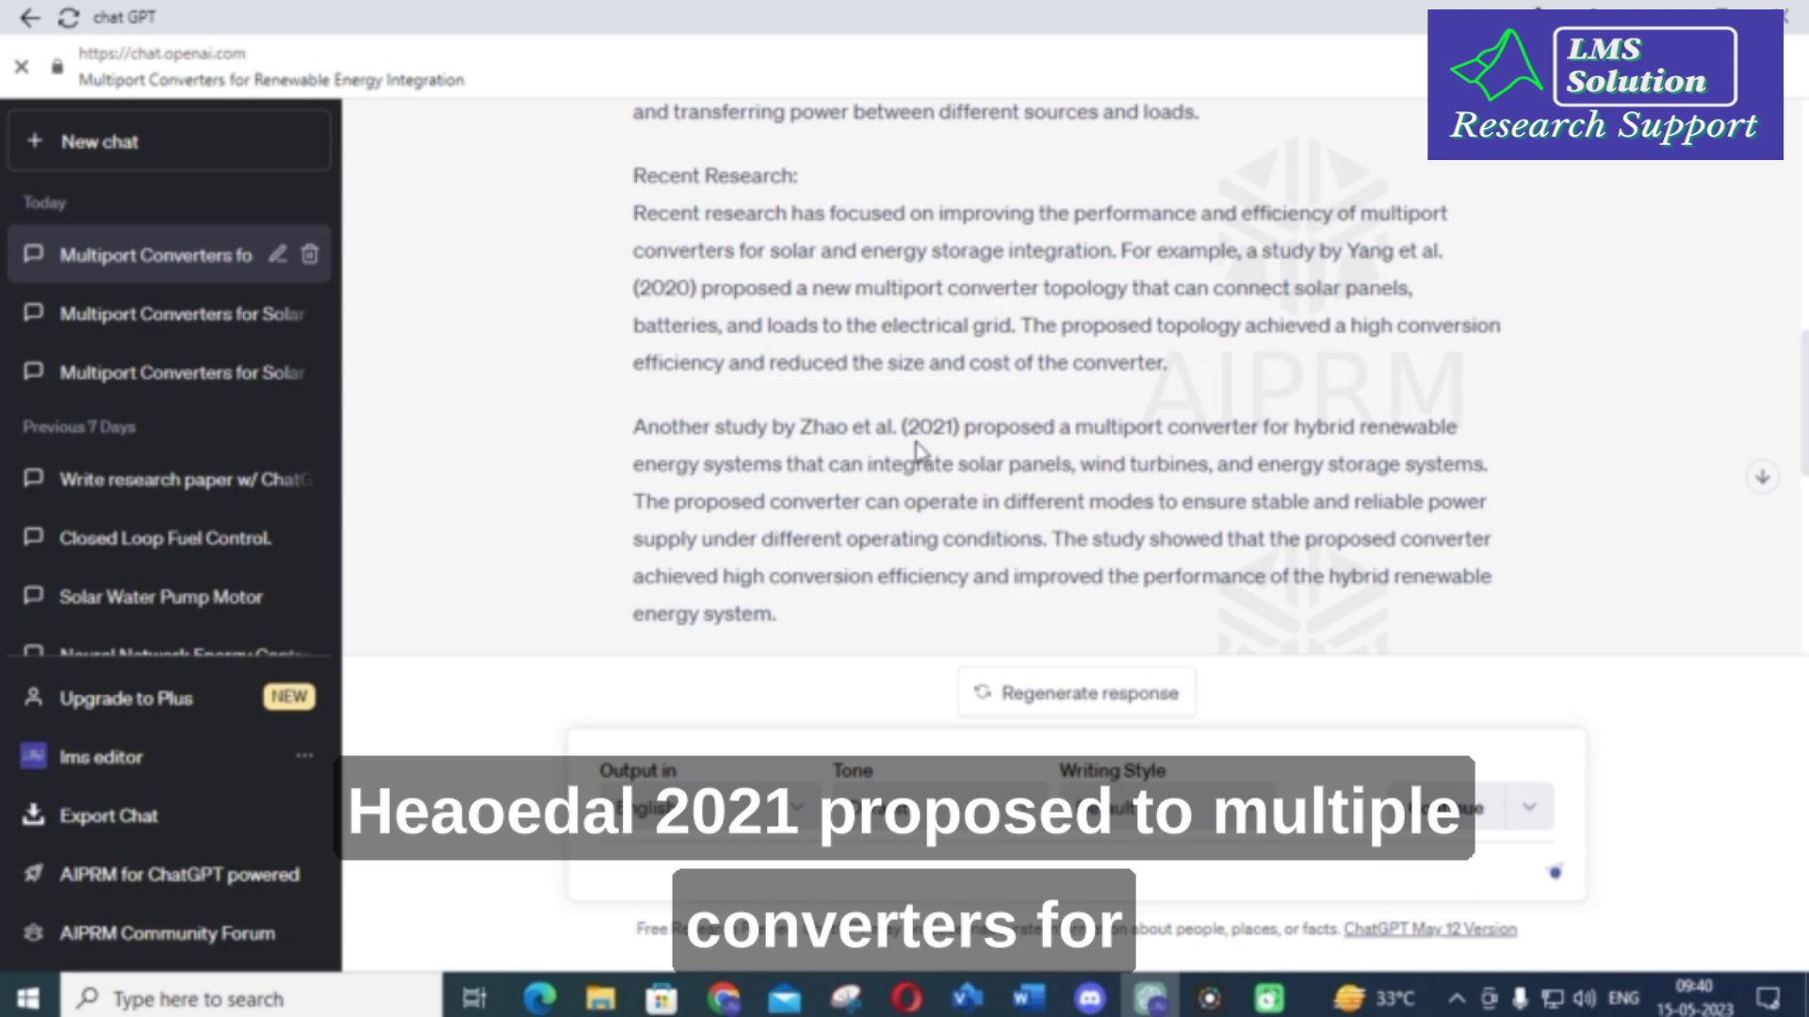
pyautogui.scroll(-2, 967, 427)
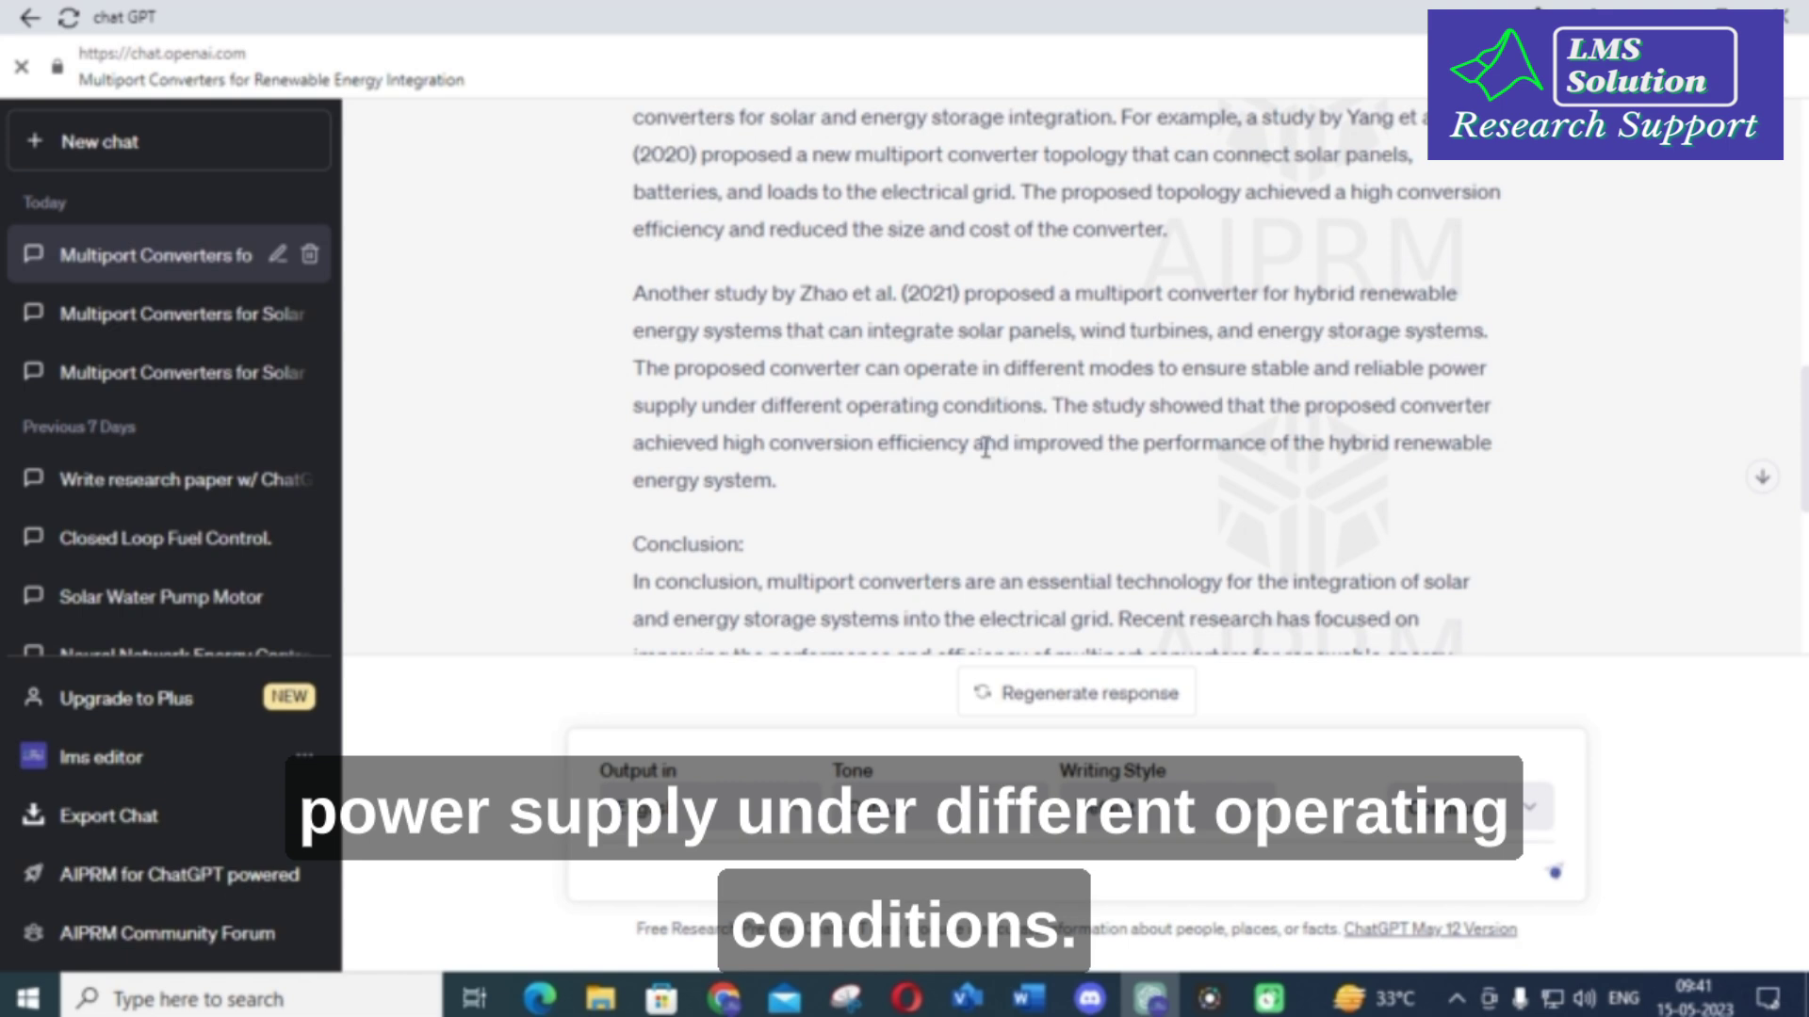
pyautogui.scroll(-4, 899, 438)
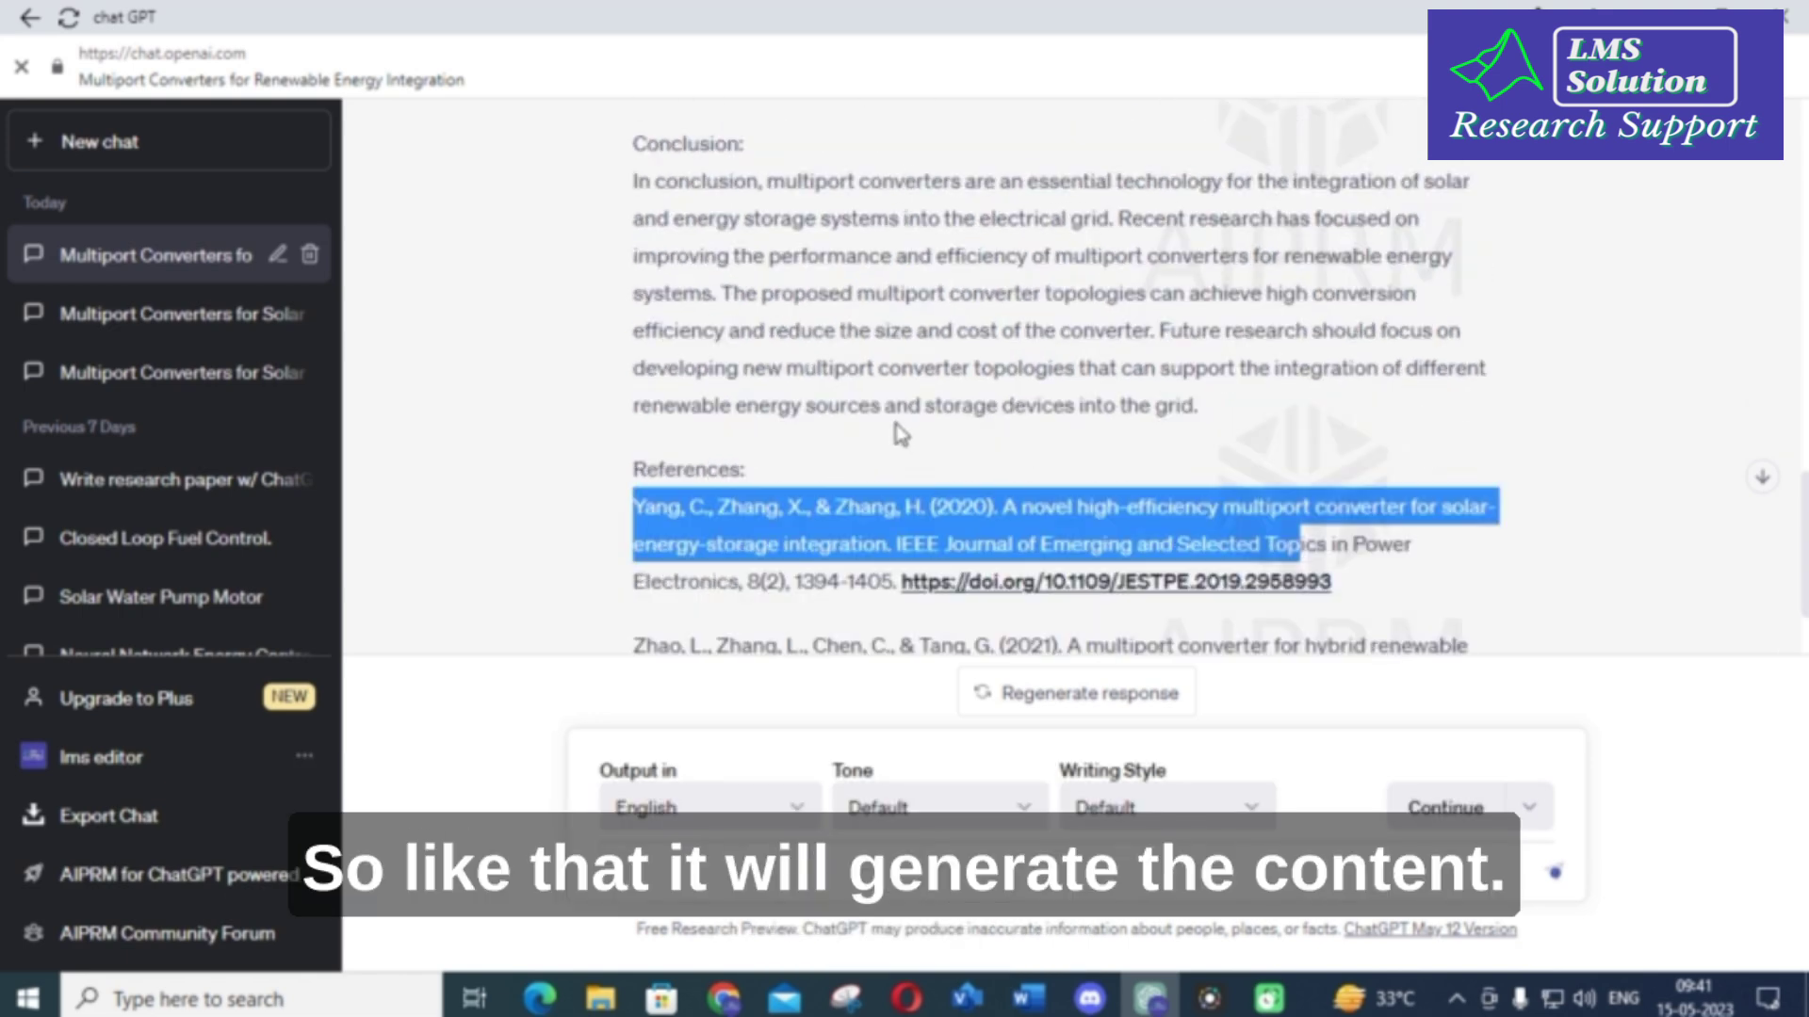
pyautogui.scroll(4, 898, 429)
pyautogui.scroll(-5, 896, 422)
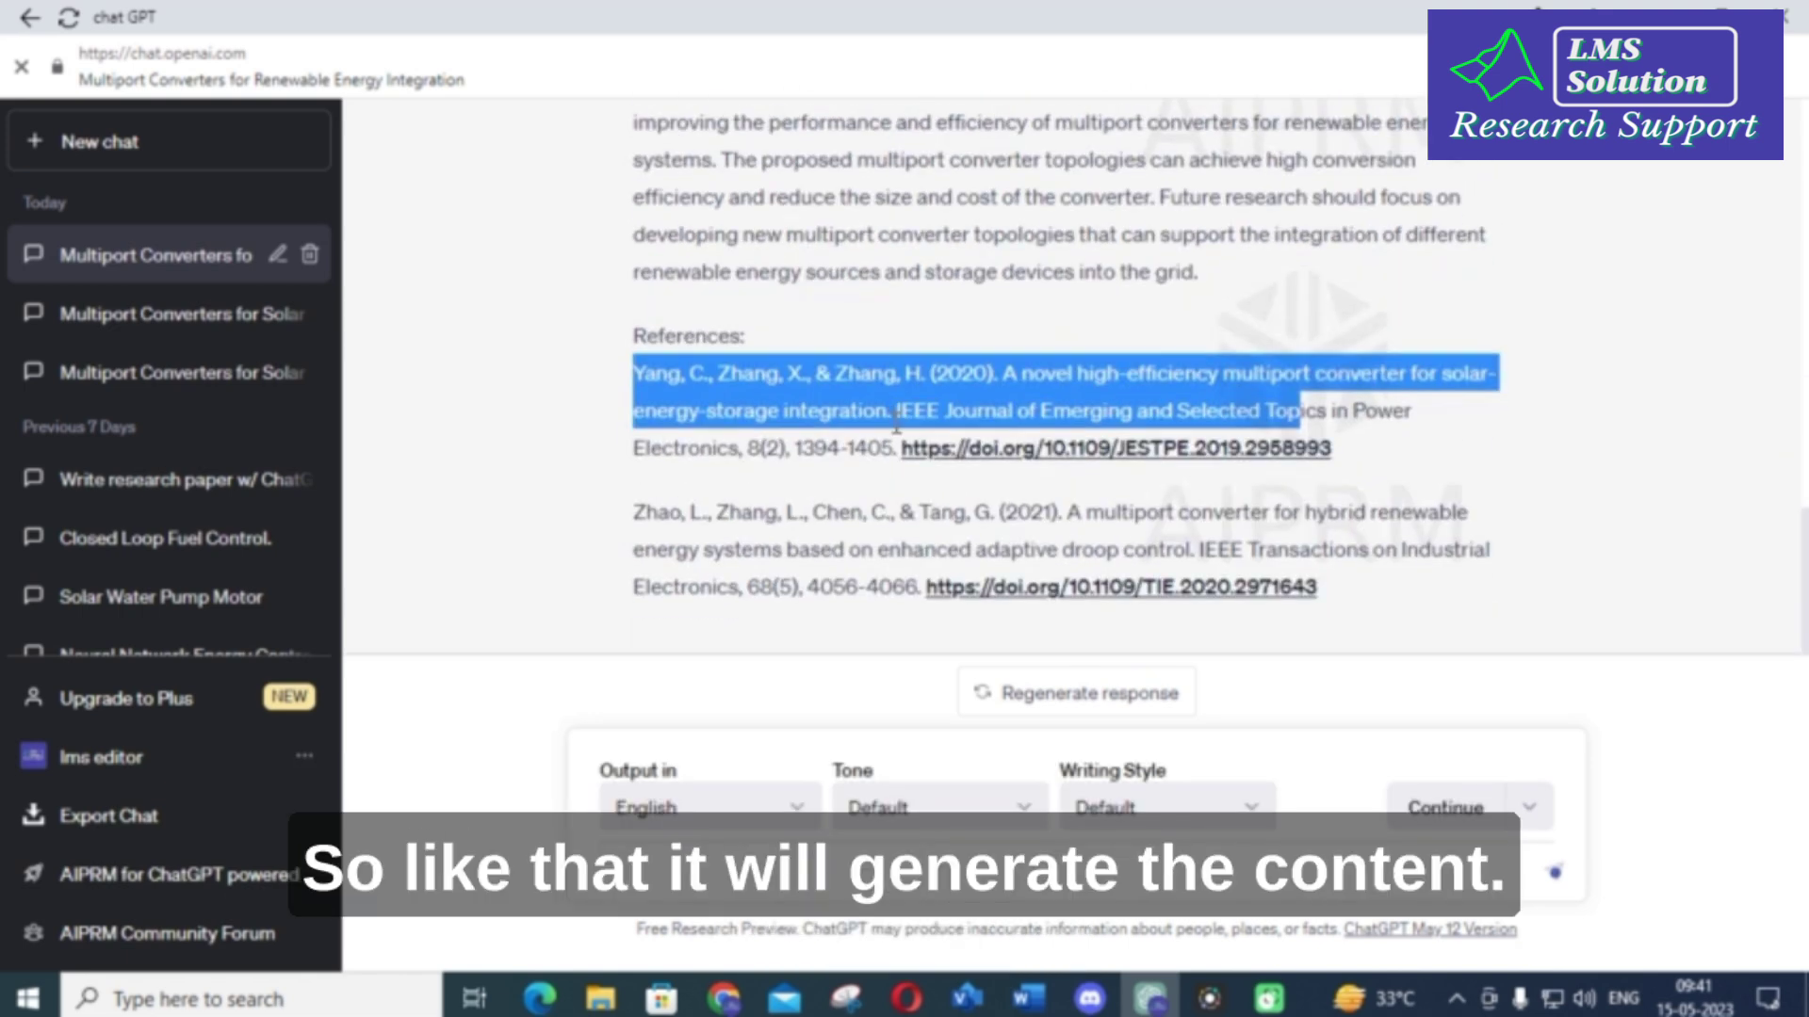
# - Compare the second reference with its in-text citation in the generated review, highlighting the full reference entry
pyautogui.moveTo(633, 512); pyautogui.dragTo(886, 513)
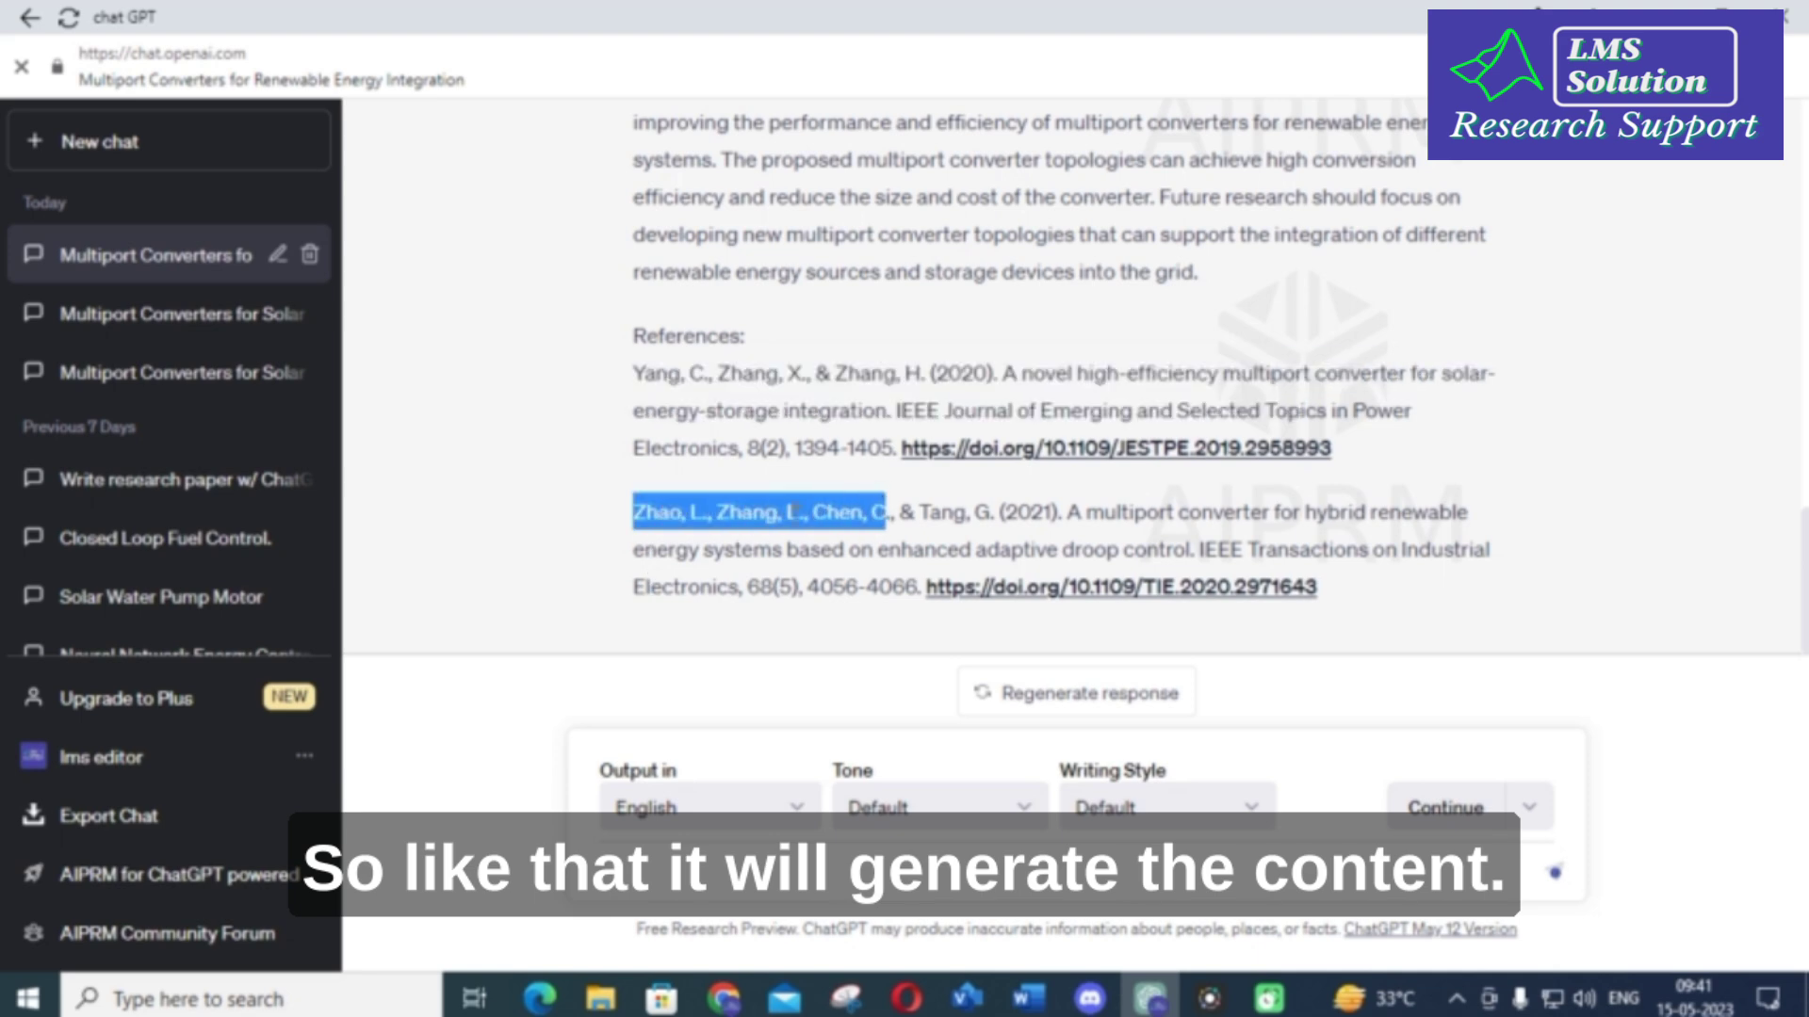
pyautogui.click(705, 495)
pyautogui.scroll(6, 726, 482)
pyautogui.scroll(-1, 745, 471)
pyautogui.scroll(-5, 744, 473)
pyautogui.moveTo(644, 510); pyautogui.dragTo(1478, 577)
pyautogui.scroll(5, 895, 529)
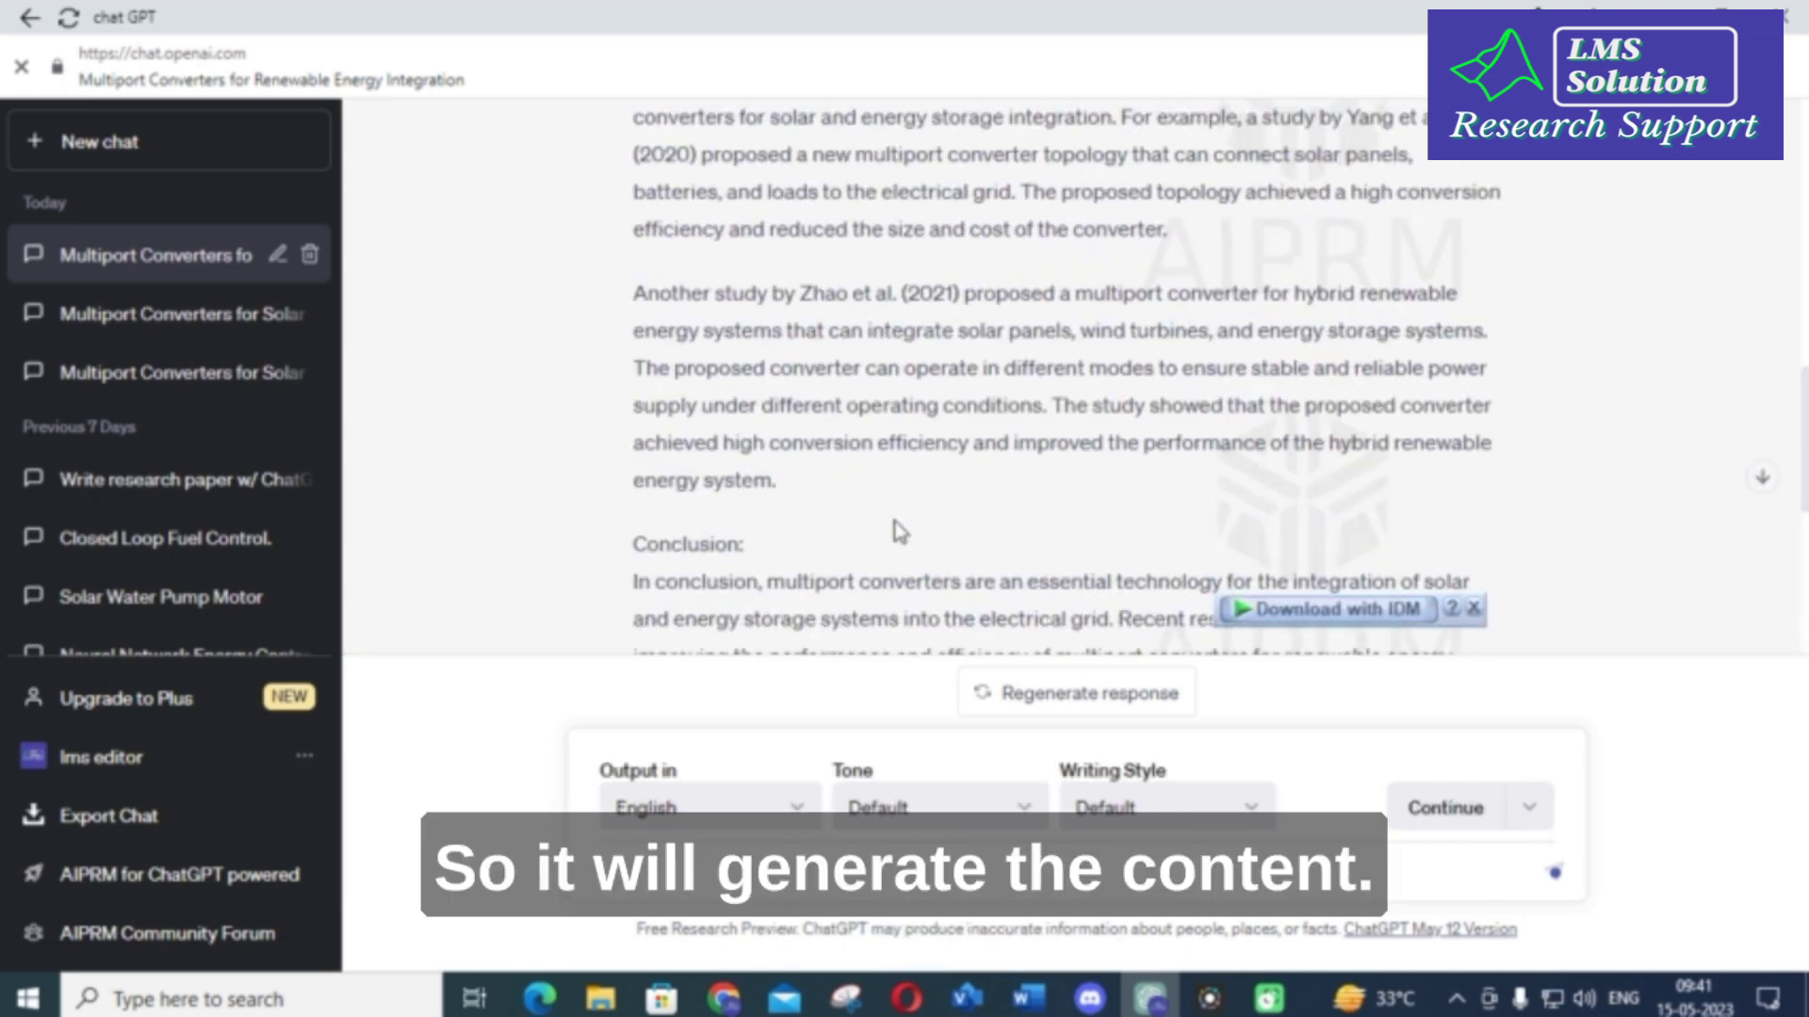
pyautogui.scroll(-5, 810, 461)
pyautogui.scroll(2, 702, 335)
pyautogui.scroll(-2, 701, 368)
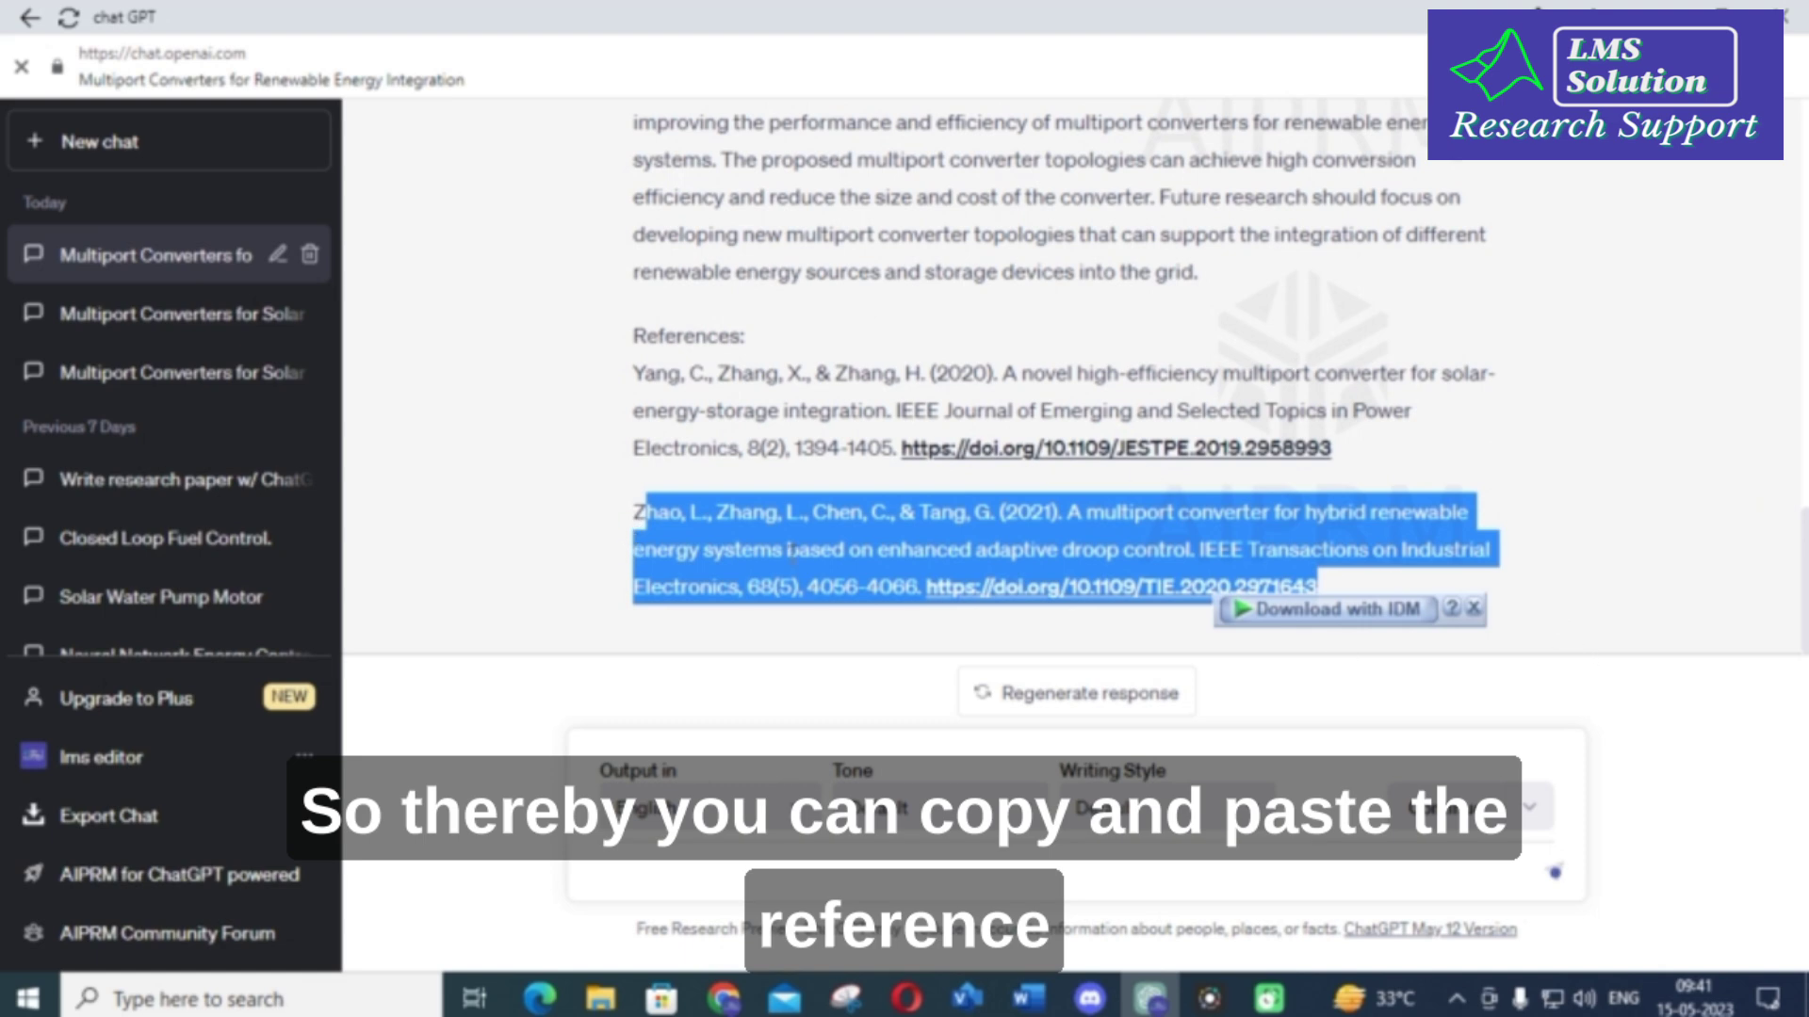
pyautogui.click(626, 530)
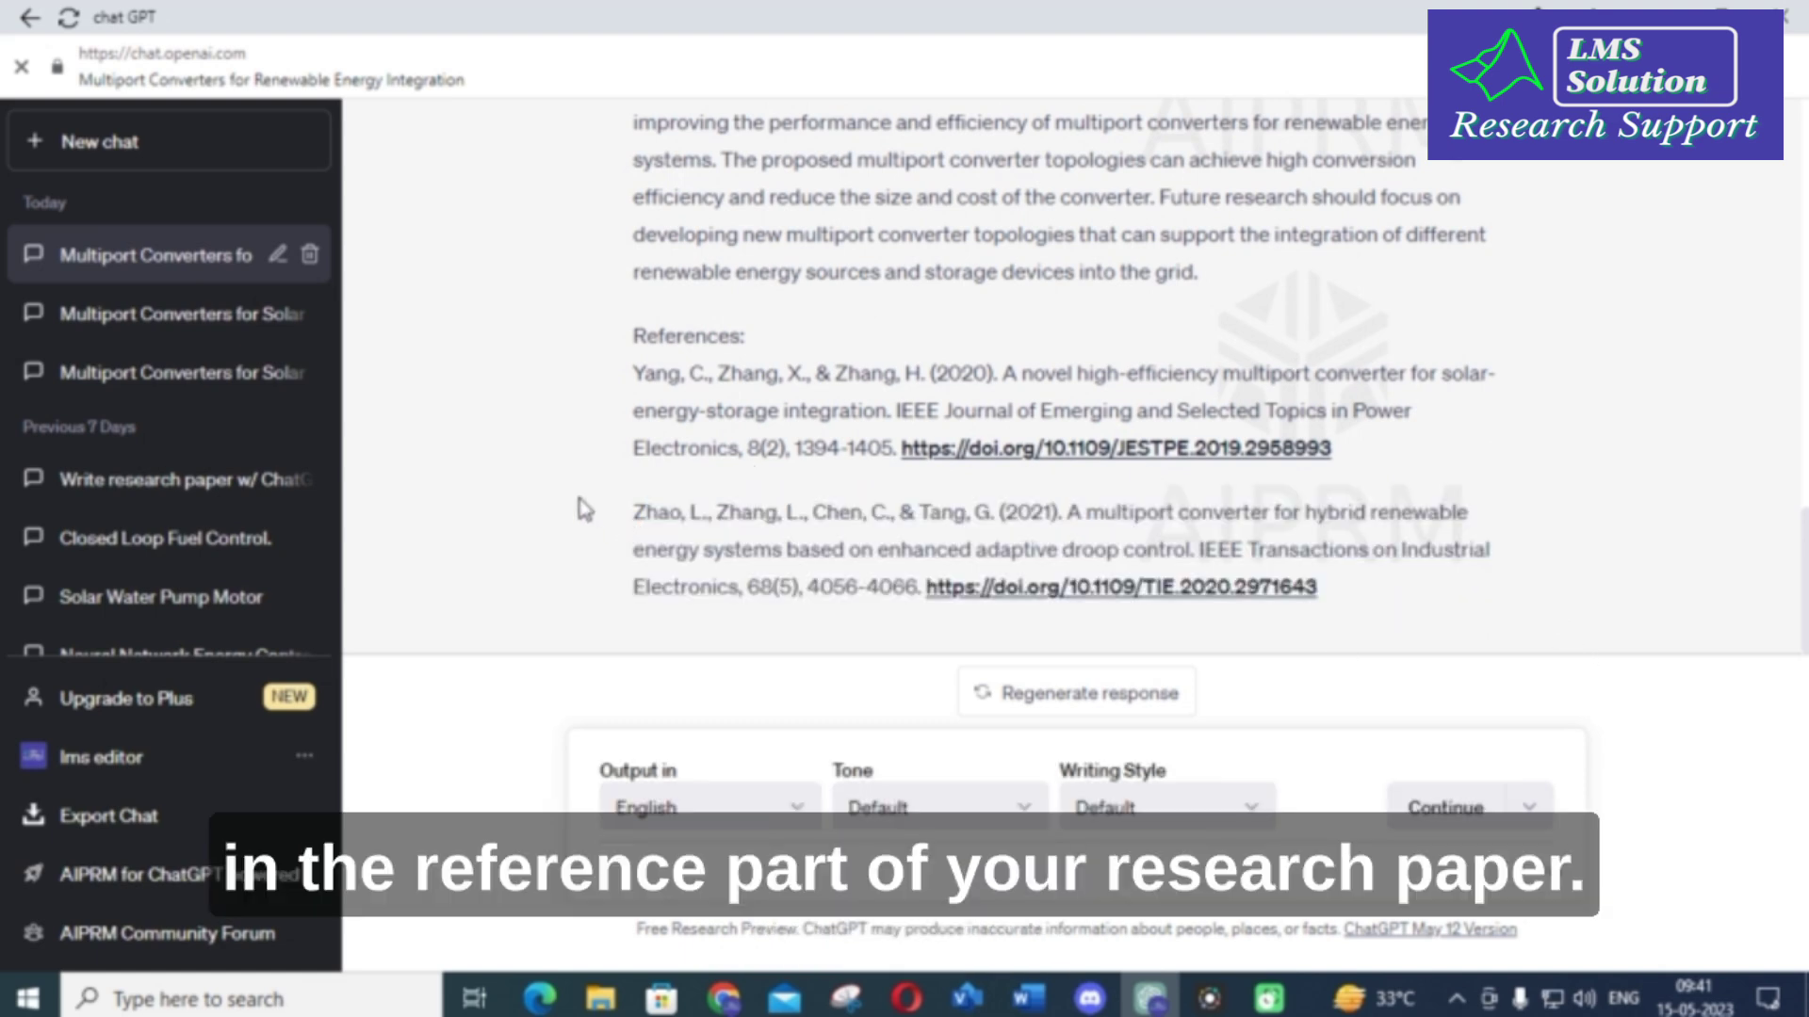
pyautogui.scroll(4, 588, 508)
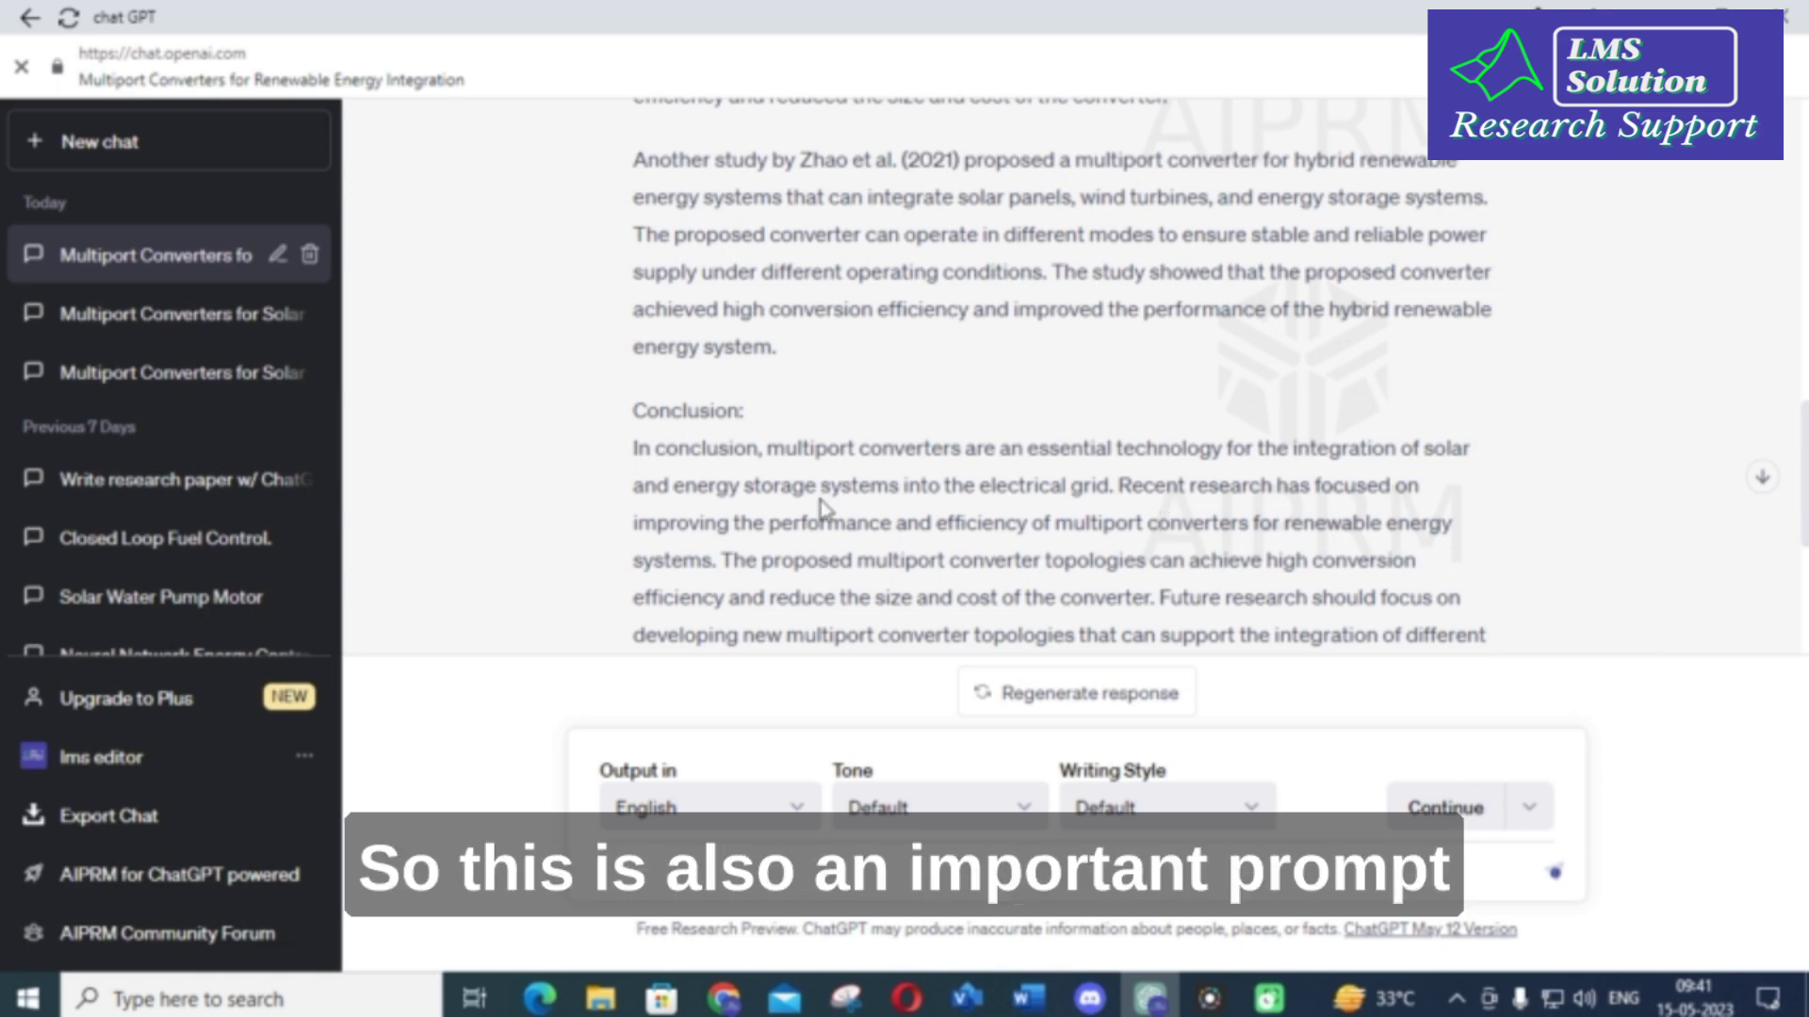
# - Start a new chat and choose the "Detailed Review of Literature for Thesis" prompt
pyautogui.click(142, 141)
pyautogui.scroll(3, 939, 443)
pyautogui.scroll(1, 912, 453)
pyautogui.scroll(-1, 852, 444)
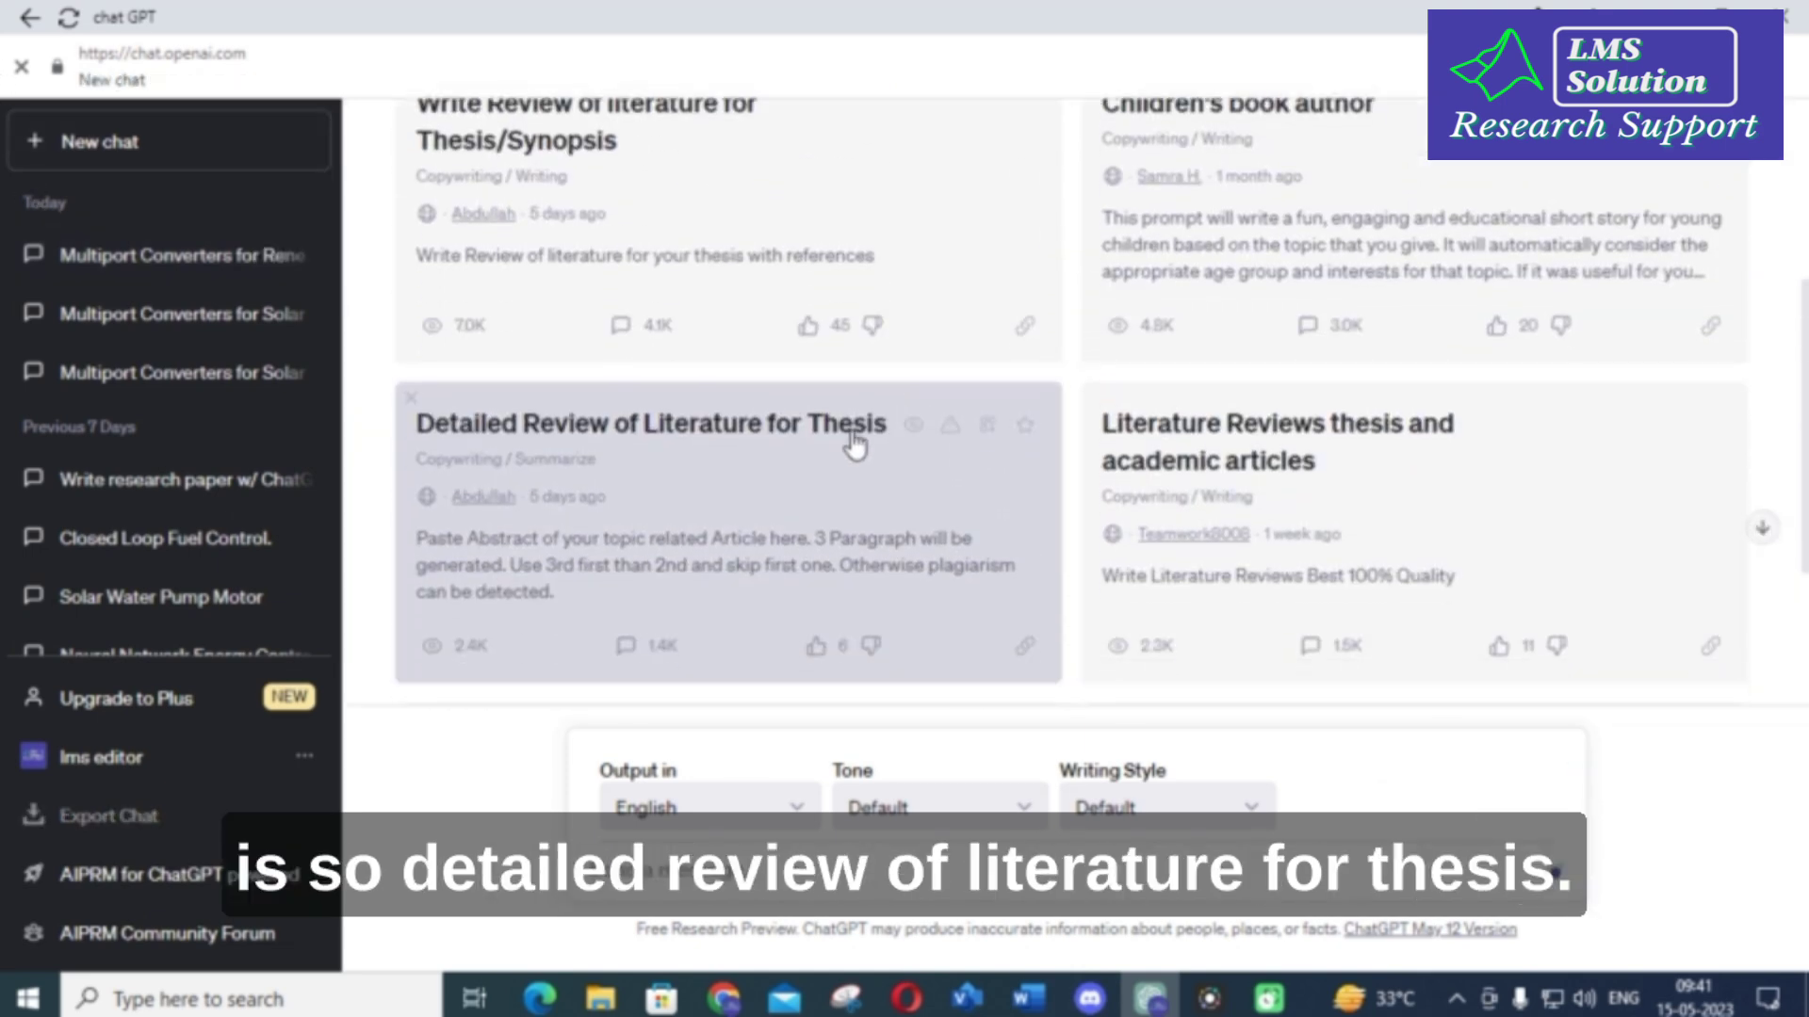
pyautogui.click(584, 441)
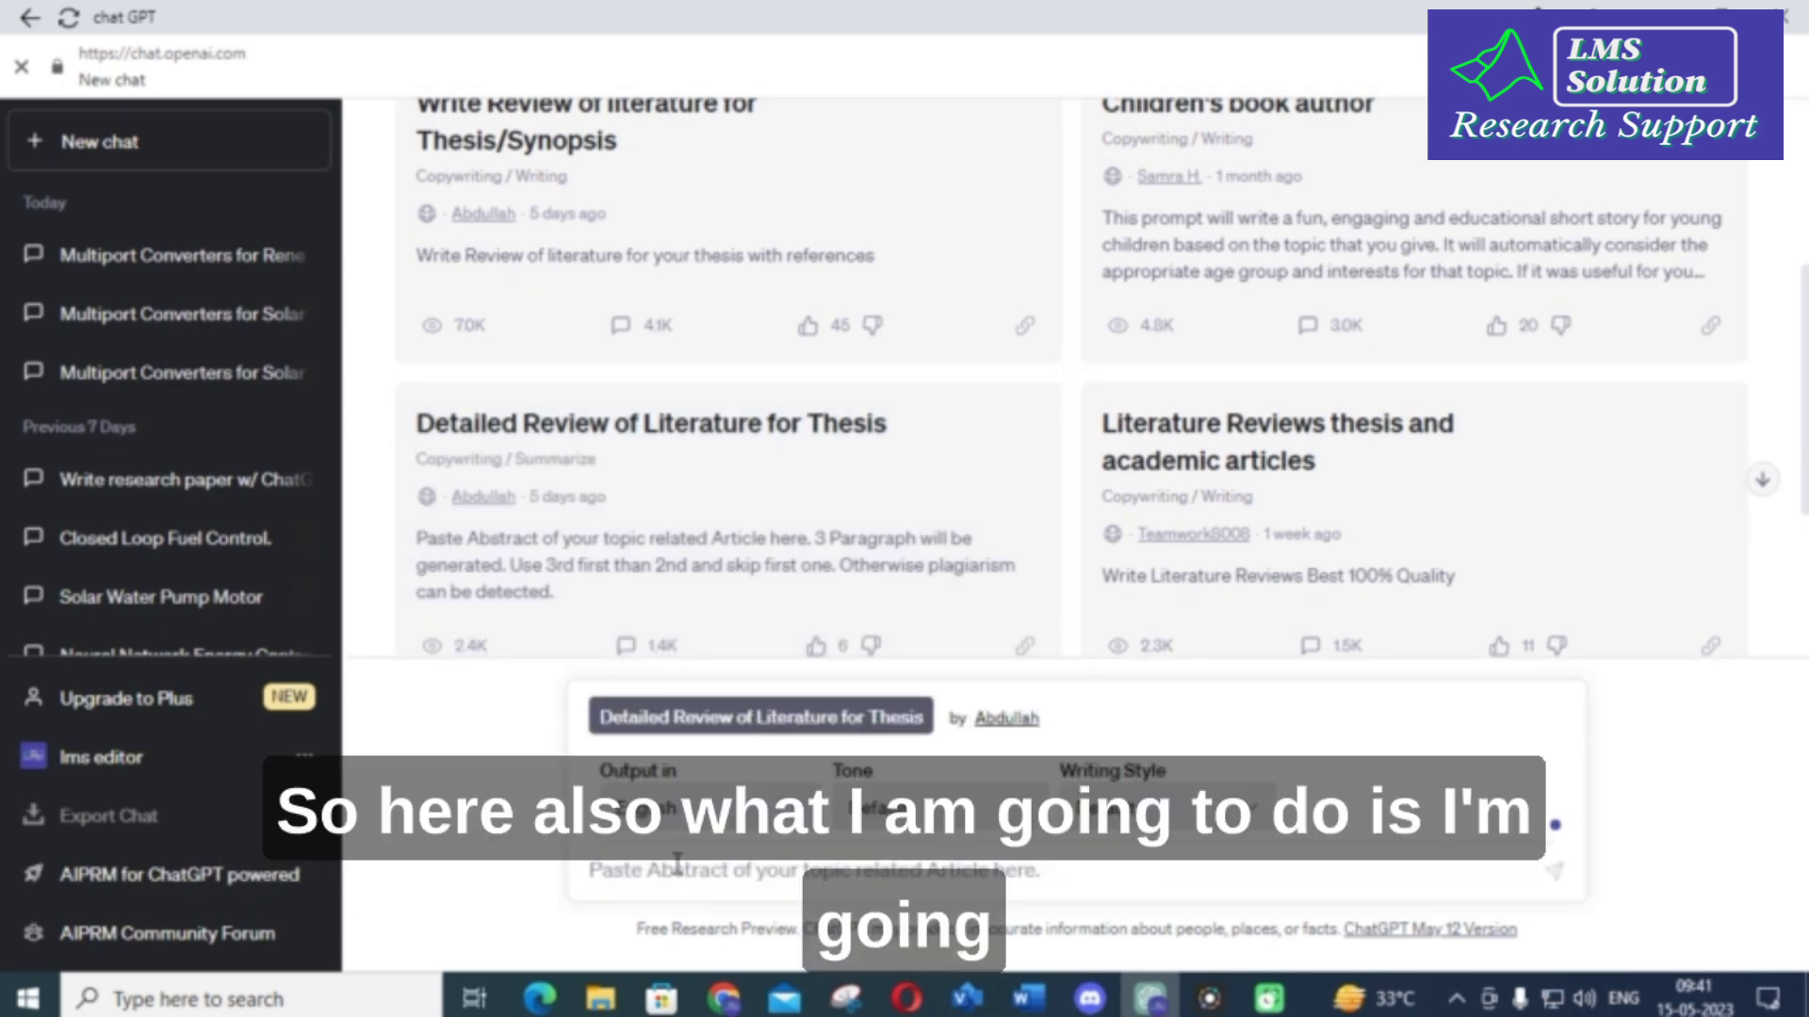
pyautogui.write('Review of Multiport Converters for Solar and Energy Storage Integration')
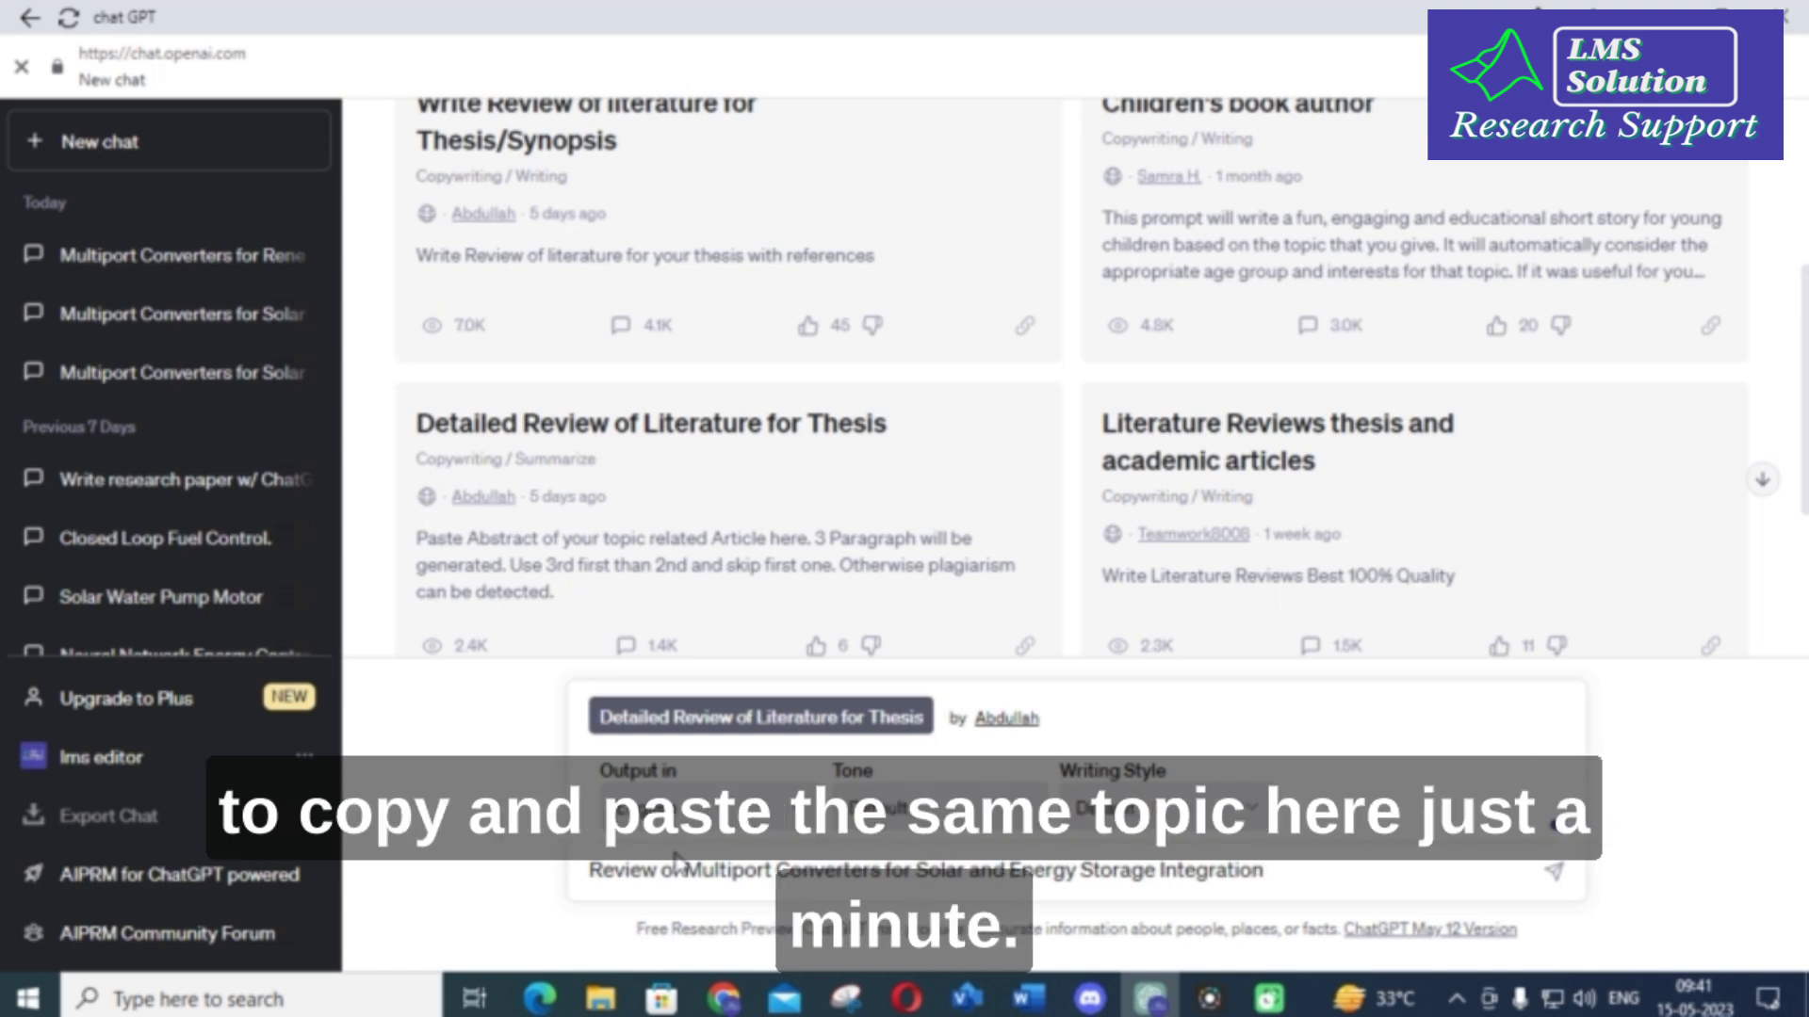
pyautogui.press('BackSpace')
pyautogui.press('BackSpace')
pyautogui.press('BackSpace')
pyautogui.press('BackSpace')
pyautogui.press('BackSpace')
pyautogui.press('BackSpace')
pyautogui.press('BackSpace')
pyautogui.press('BackSpace')
pyautogui.press('BackSpace')
pyautogui.press('BackSpace')
pyautogui.press('BackSpace')
pyautogui.press('BackSpace')
pyautogui.press('BackSpace')
pyautogui.press('BackSpace')
pyautogui.press('BackSpace')
pyautogui.press('BackSpace')
pyautogui.press('BackSpace')
pyautogui.press('BackSpace')
pyautogui.press('BackSpace')
pyautogui.press('BackSpace')
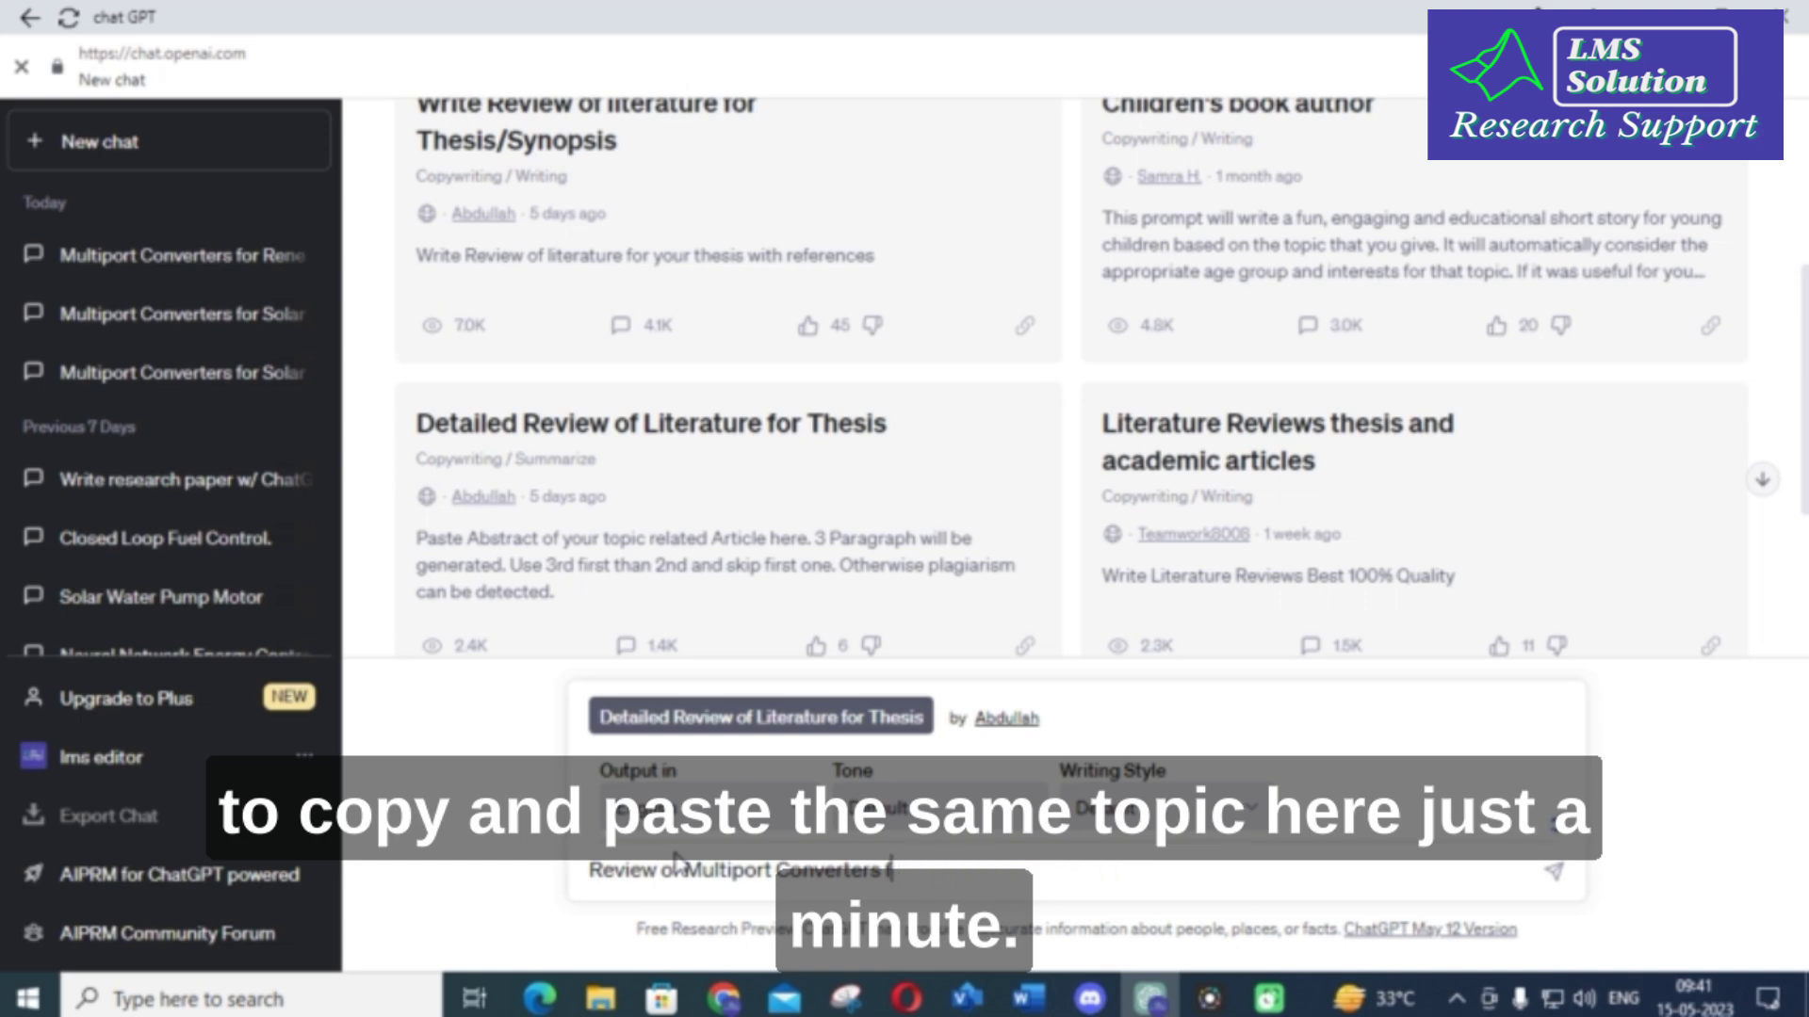
pyautogui.press('BackSpace')
pyautogui.press('BackSpace')
pyautogui.press('BackSpace')
pyautogui.press('BackSpace')
pyautogui.press('BackSpace')
pyautogui.press('BackSpace')
pyautogui.press('BackSpace')
pyautogui.press('BackSpace')
pyautogui.press('BackSpace')
pyautogui.press('BackSpace')
pyautogui.press('BackSpace')
pyautogui.press('BackSpace')
pyautogui.press('BackSpace')
pyautogui.press('BackSpace')
pyautogui.press('BackSpace')
pyautogui.press('BackSpace')
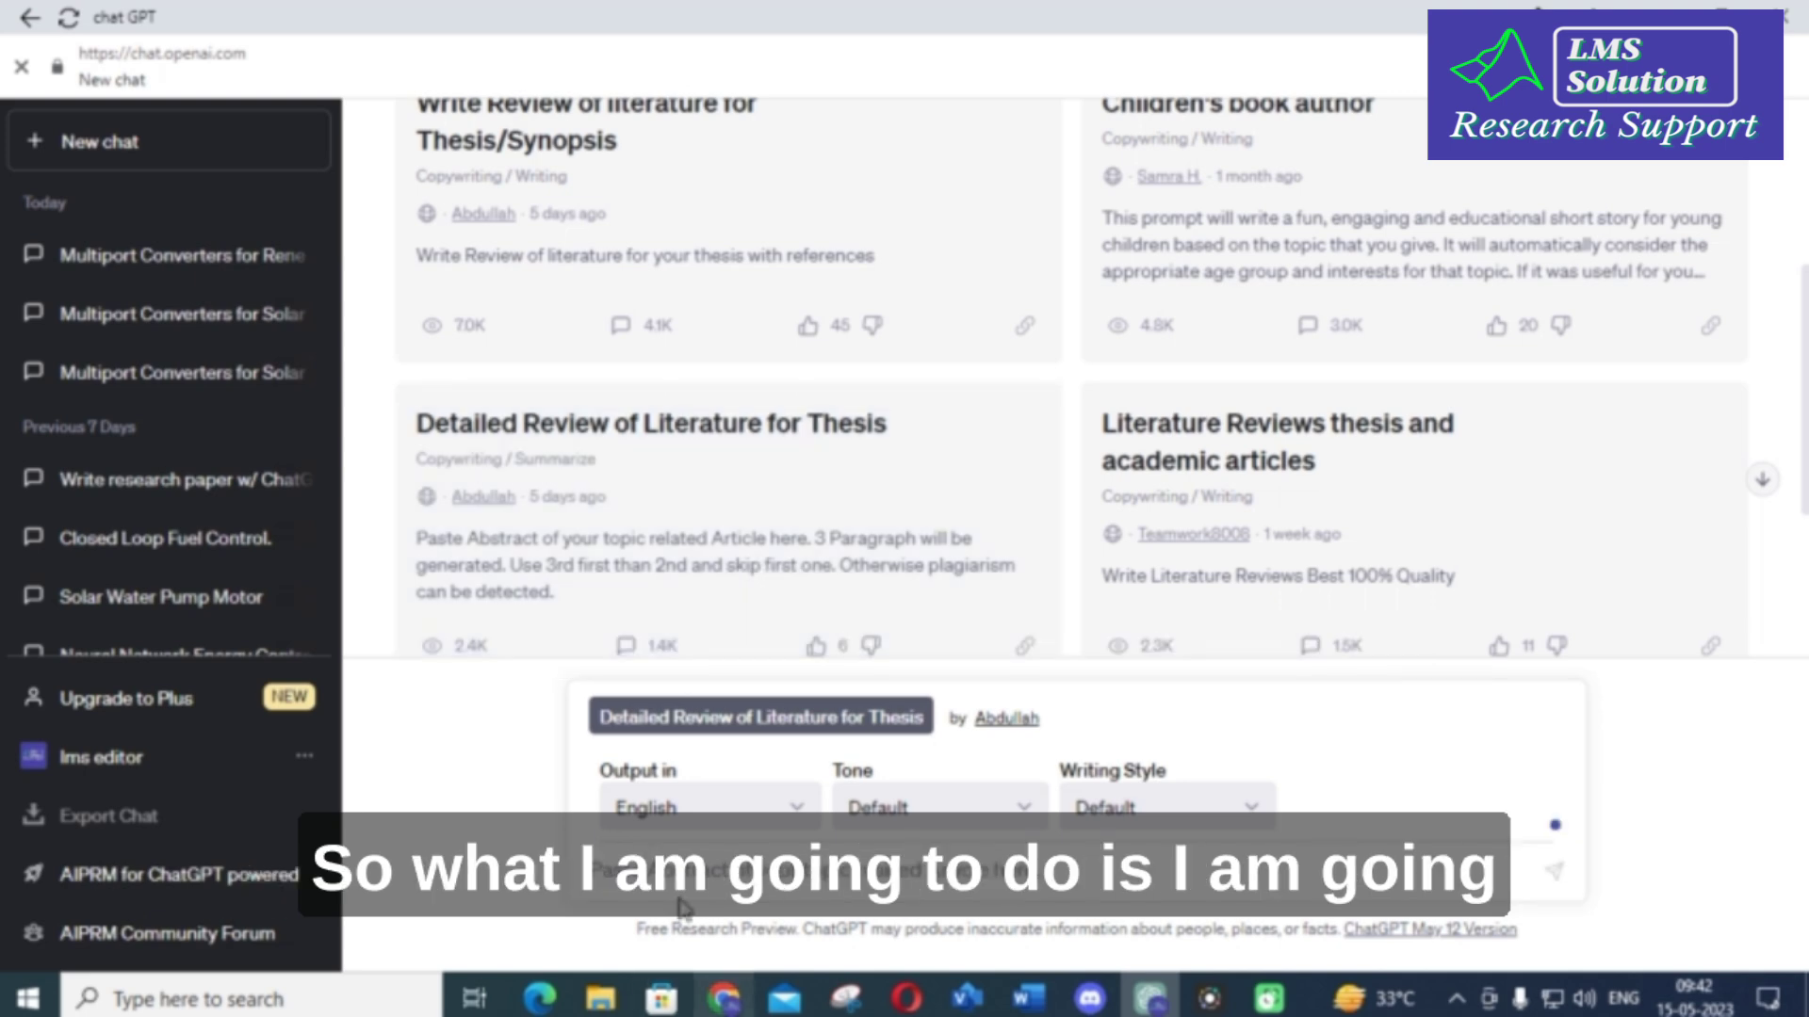
pyautogui.click(1029, 999)
pyautogui.click(1028, 999)
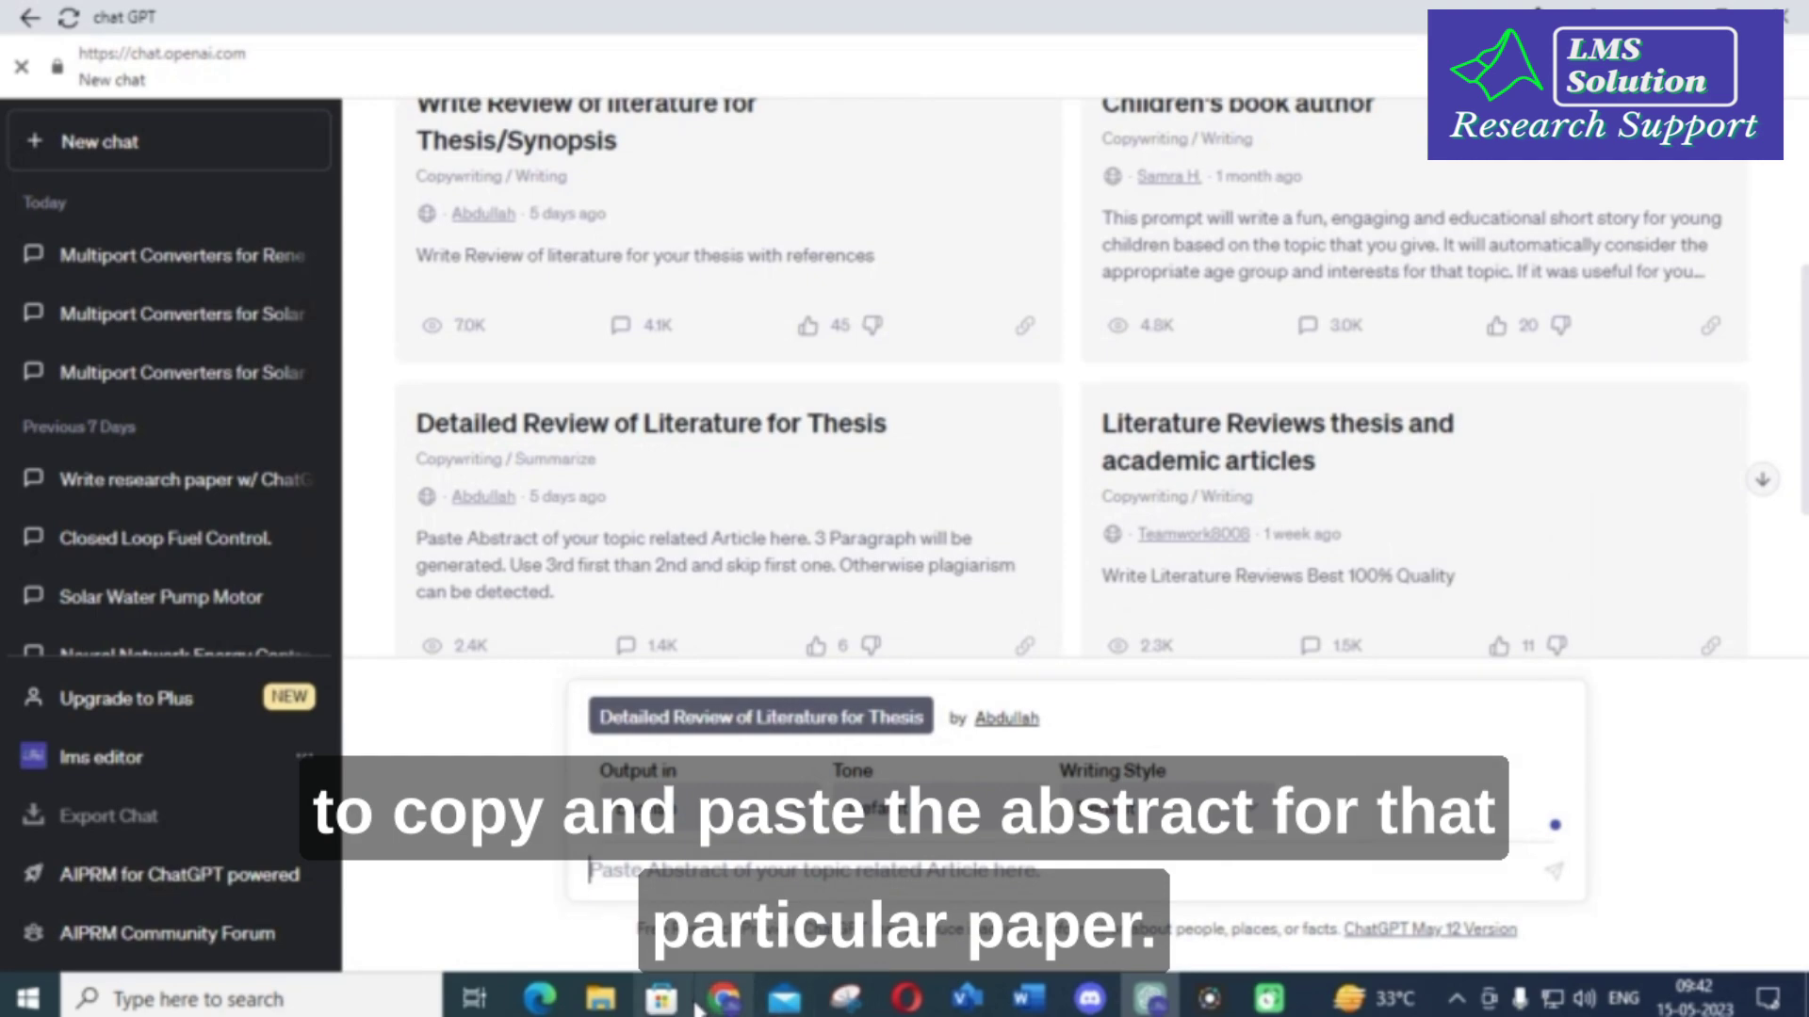
# - Switch to Chrome and copy the full abstract of the multiport converters paper from its IEEE Xplore page
pyautogui.click(723, 998)
pyautogui.scroll(-7, 452, 626)
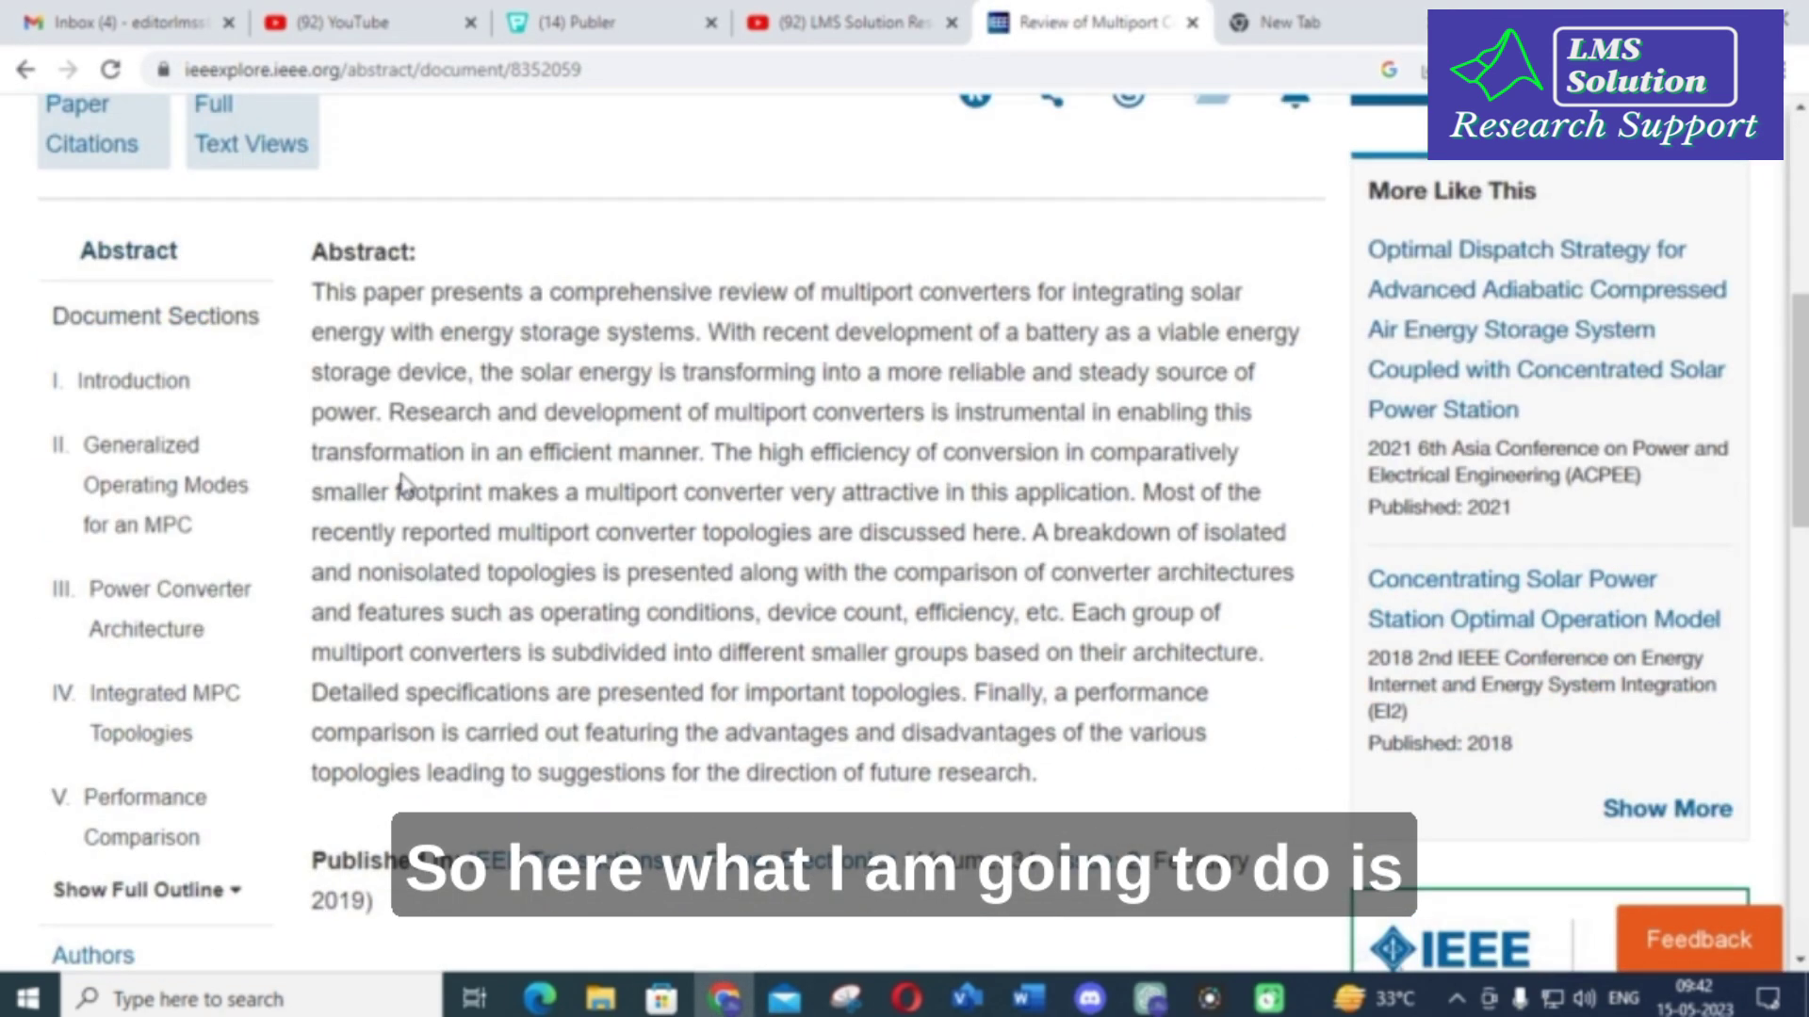
pyautogui.moveTo(320, 290); pyautogui.dragTo(1055, 768)
pyautogui.hotkey('ctrl', 'c')
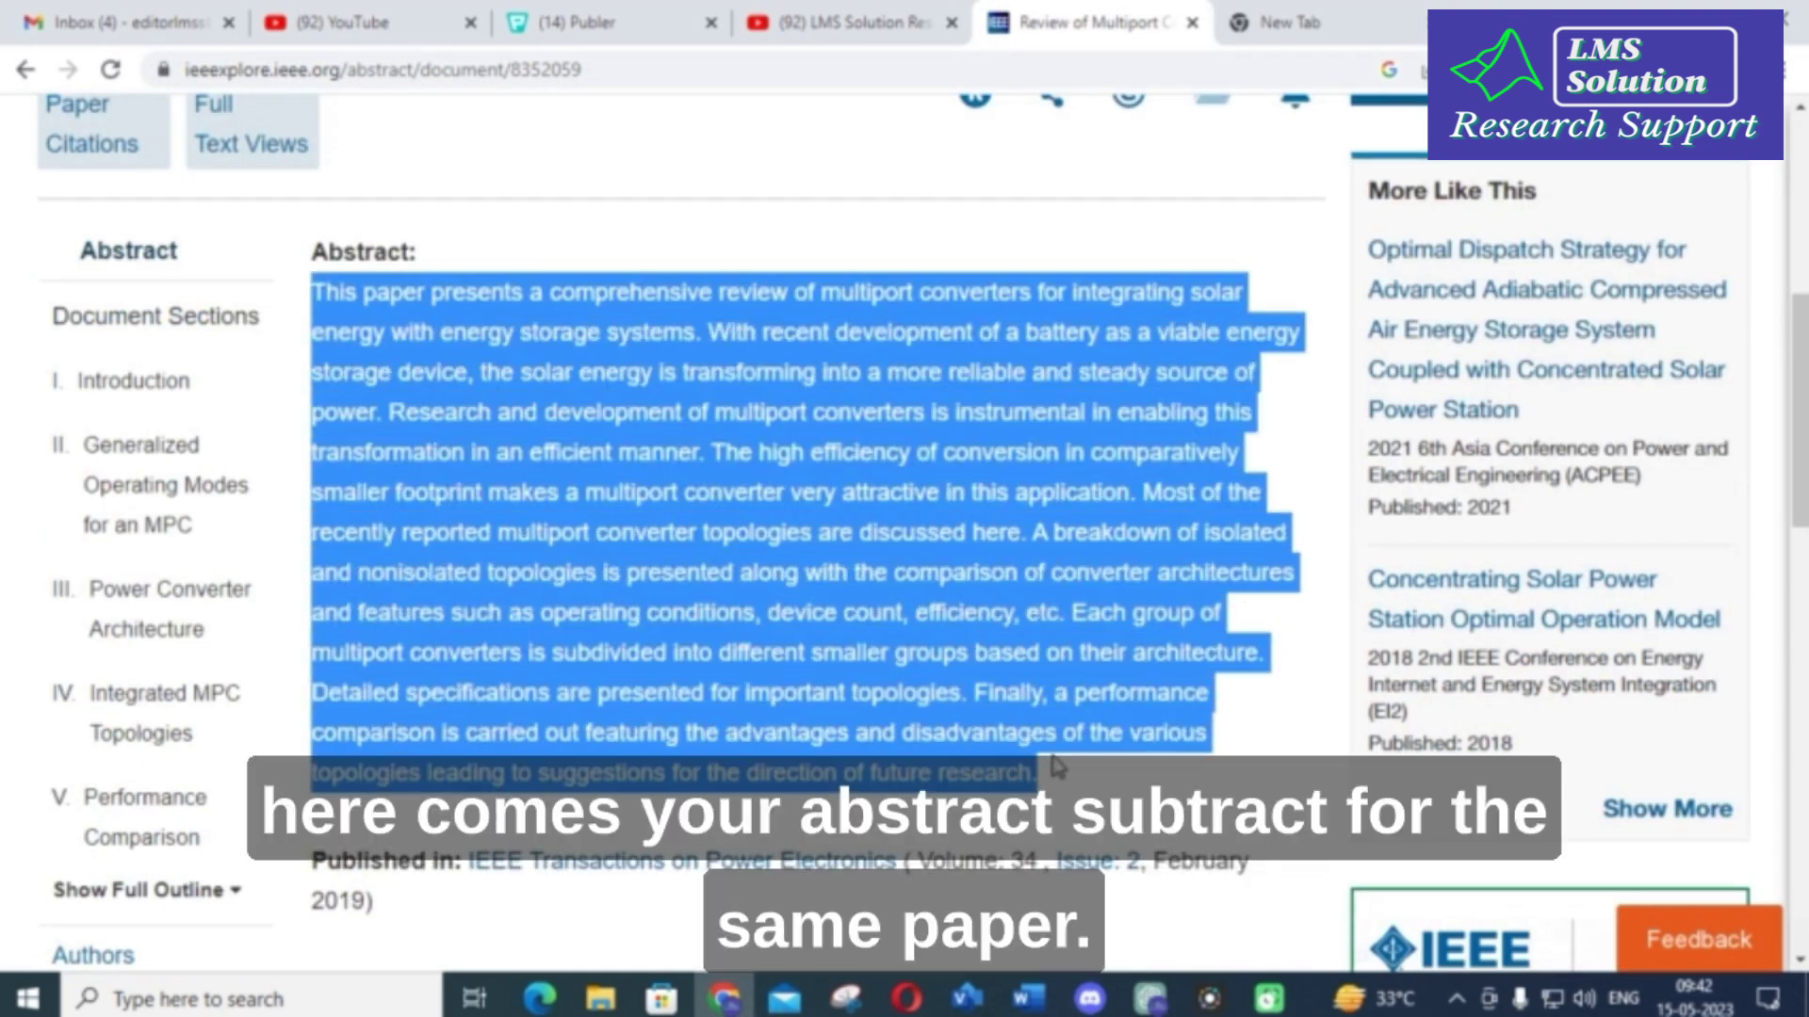
pyautogui.scroll(6, 758, 648)
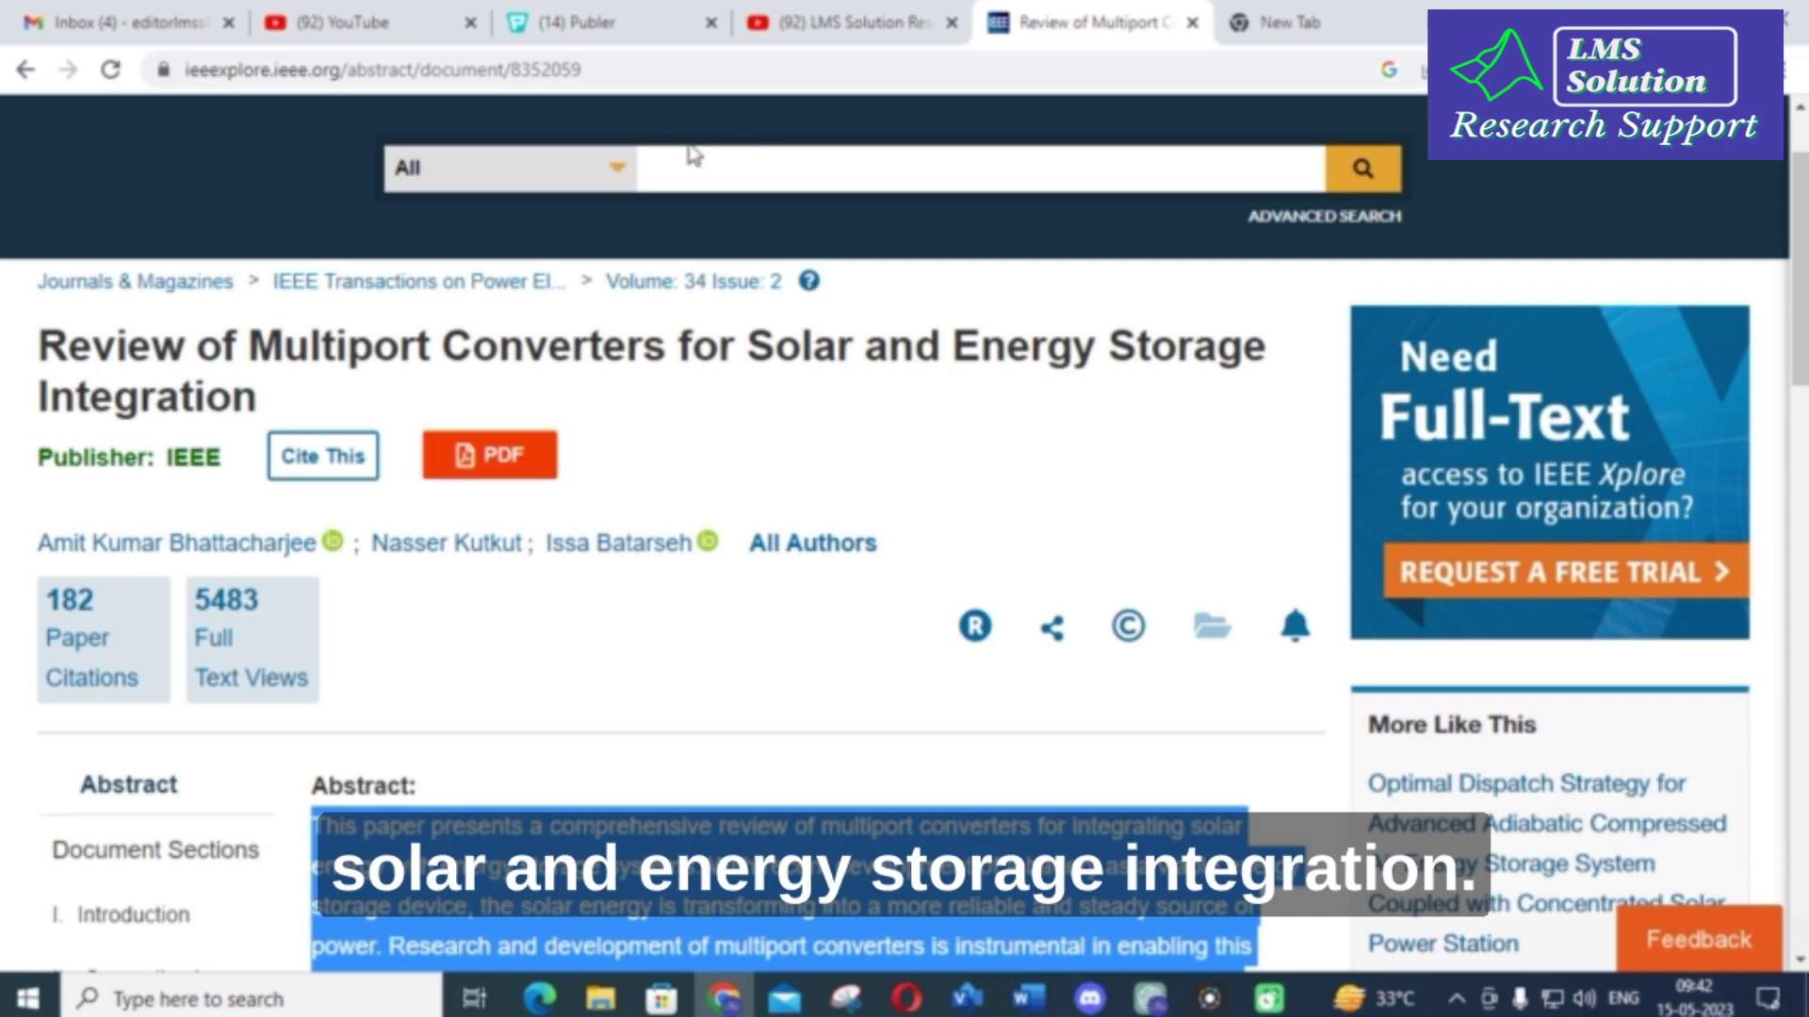
# - Switch back to ChatGPT and submit the copied abstract with the "Detailed Review of Literature for Thesis" prompt
pyautogui.click(1151, 997)
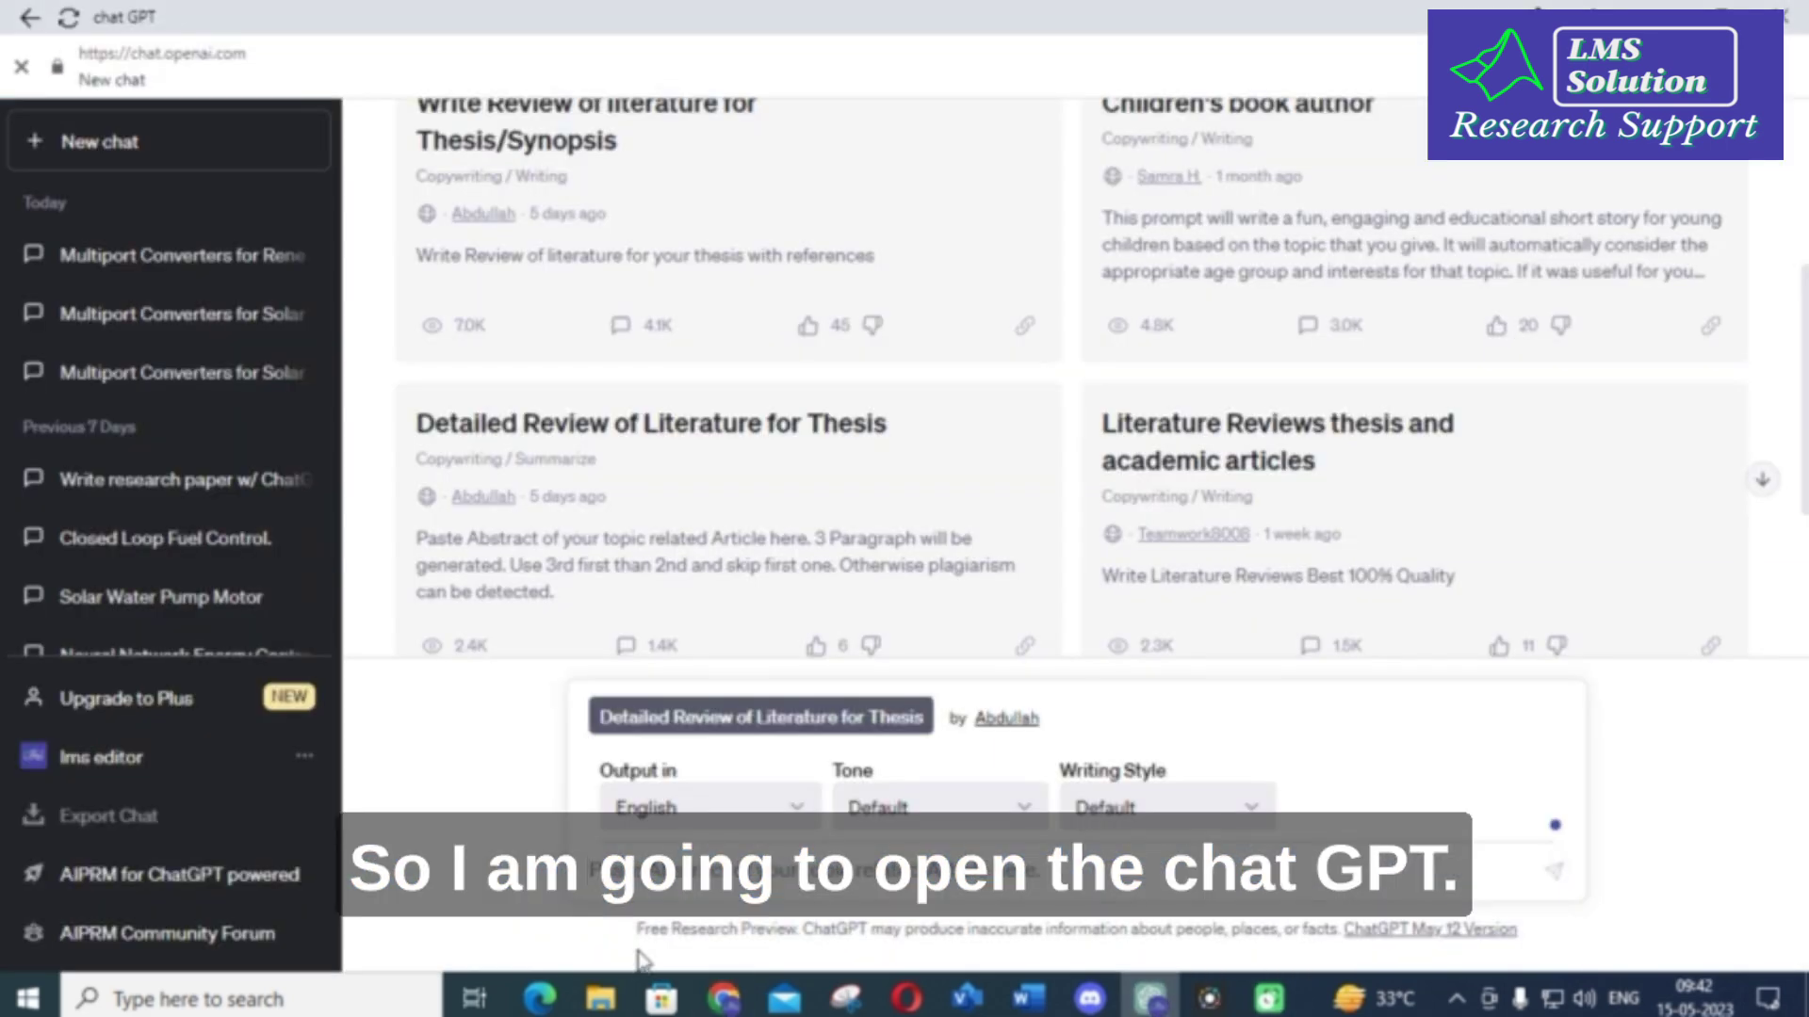
pyautogui.hotkey('ctrl', 'v')
pyautogui.press('Return')
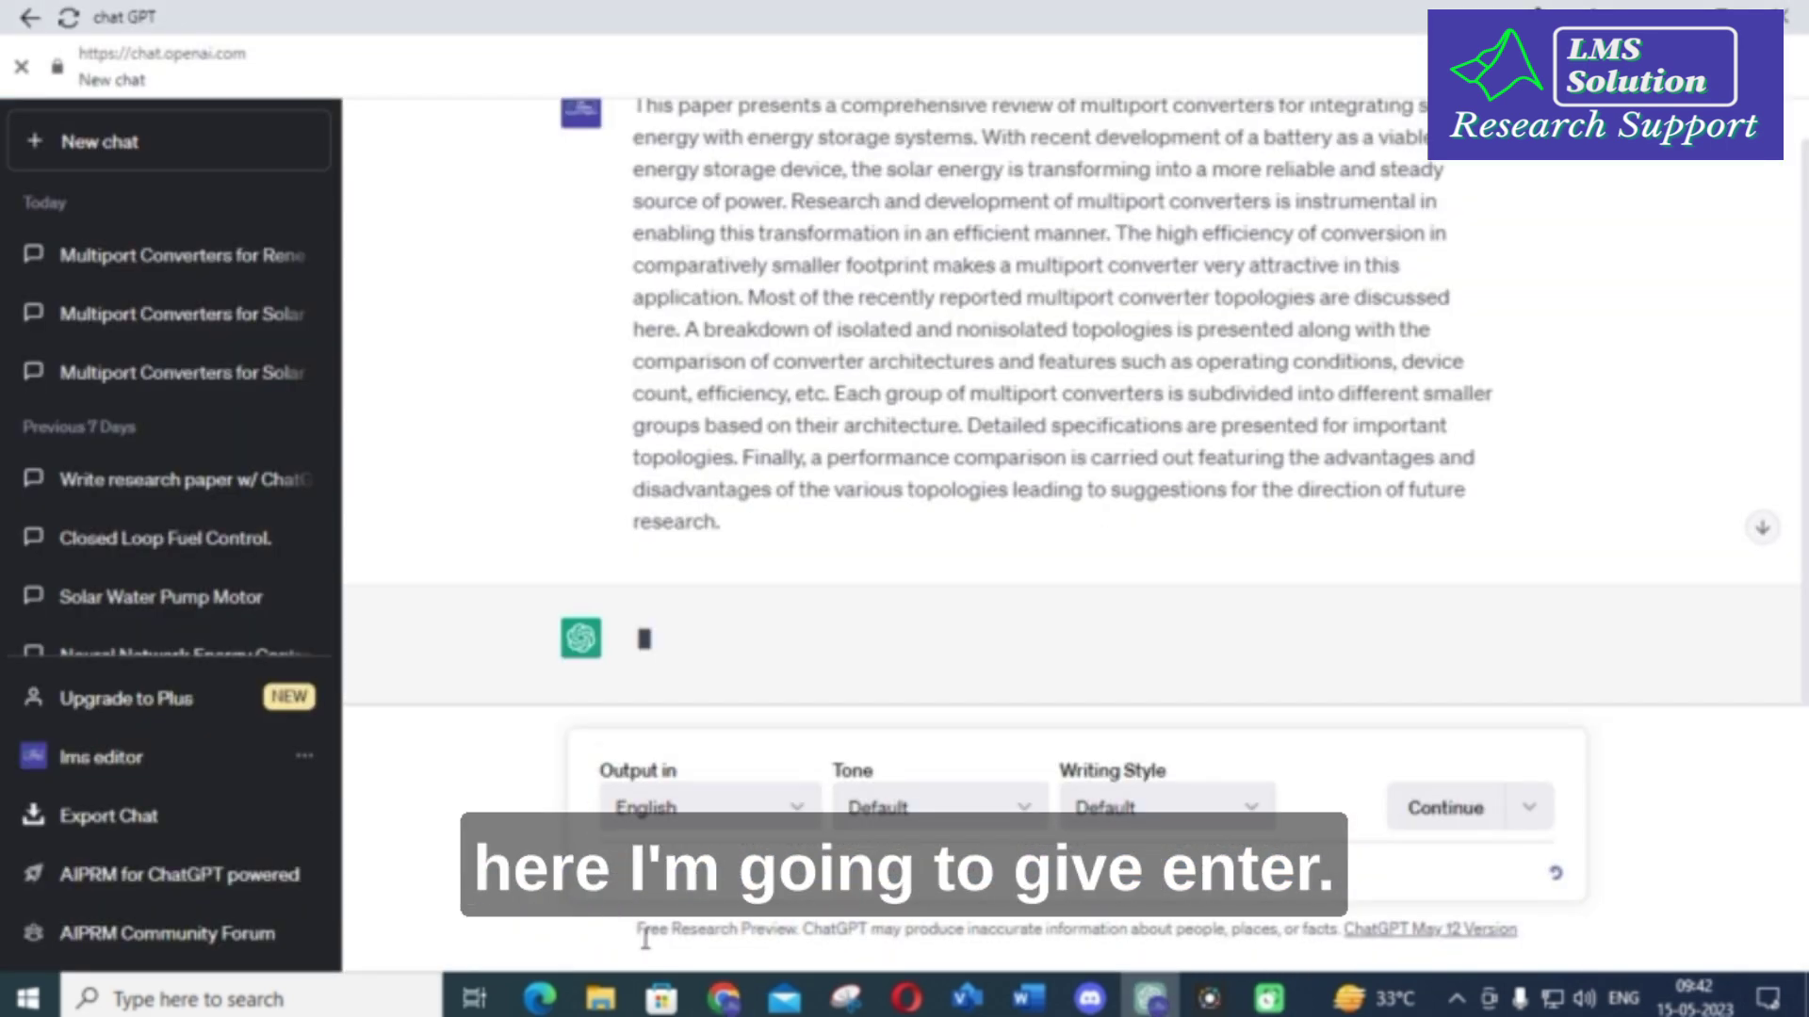
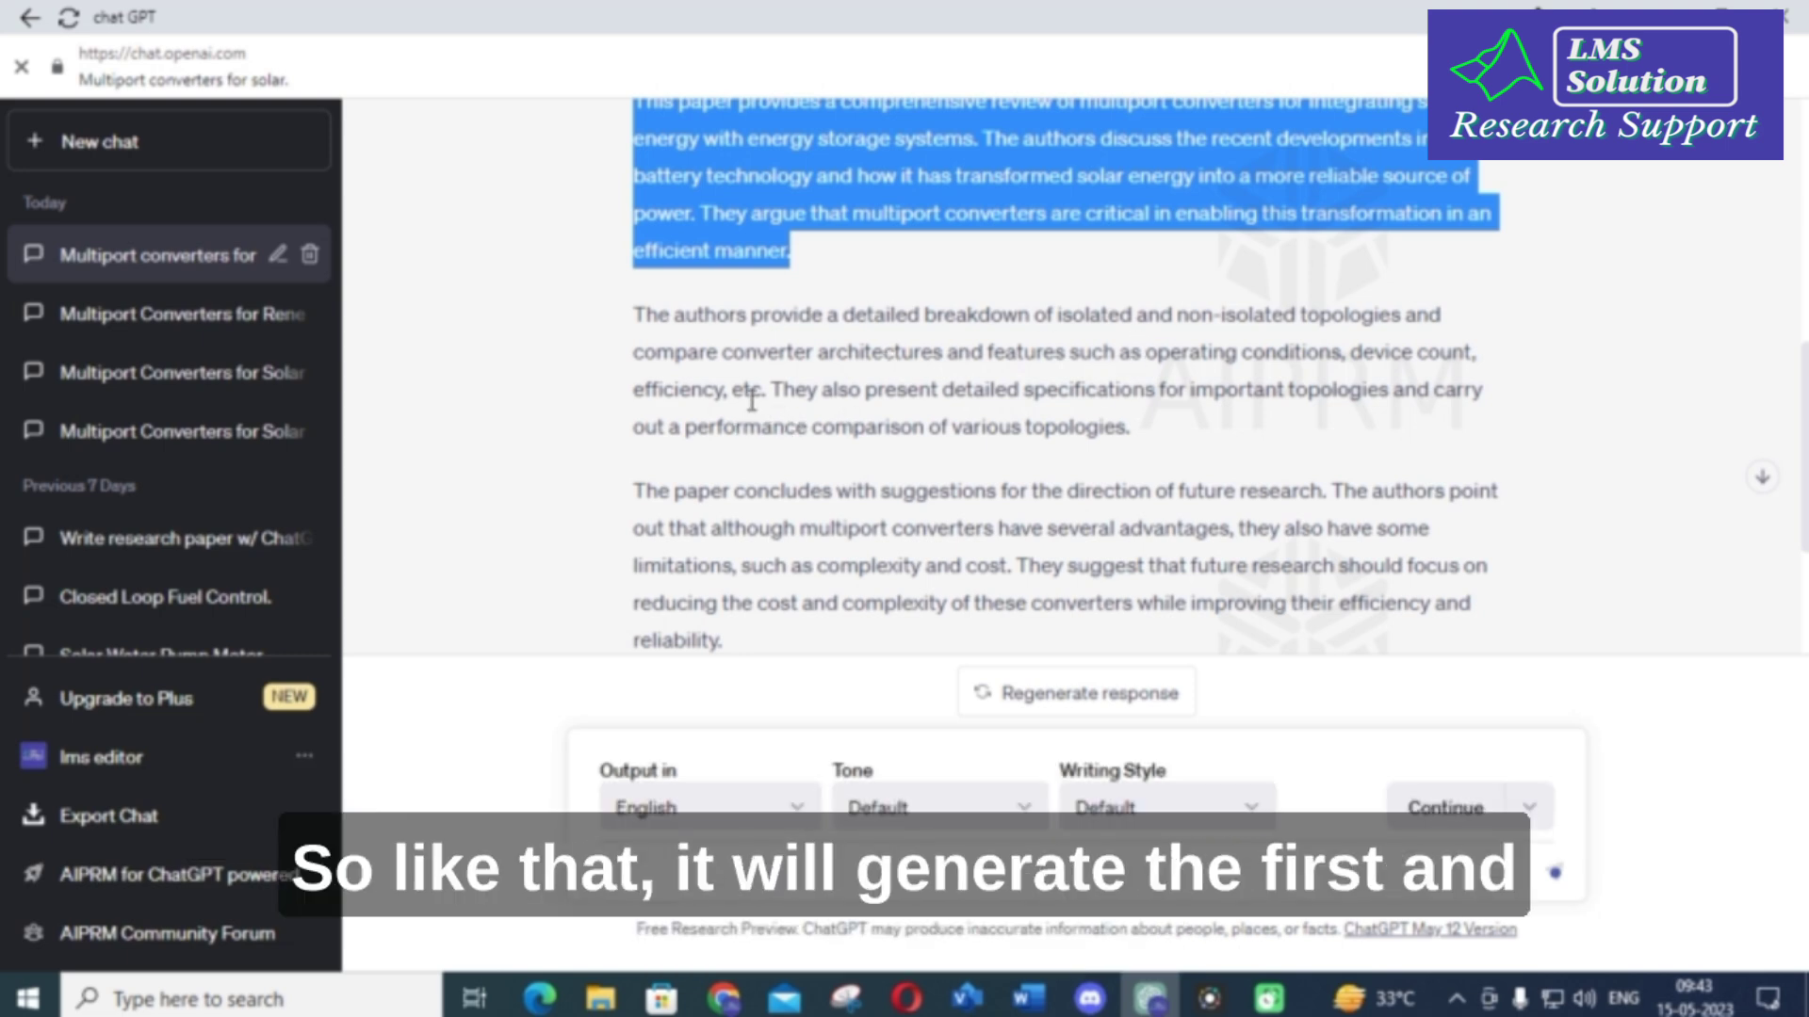
# - Read the generated detailed review, highlighting the paragraphs on converter topologies and on future research
pyautogui.scroll(-3, 727, 396)
pyautogui.scroll(1, 710, 389)
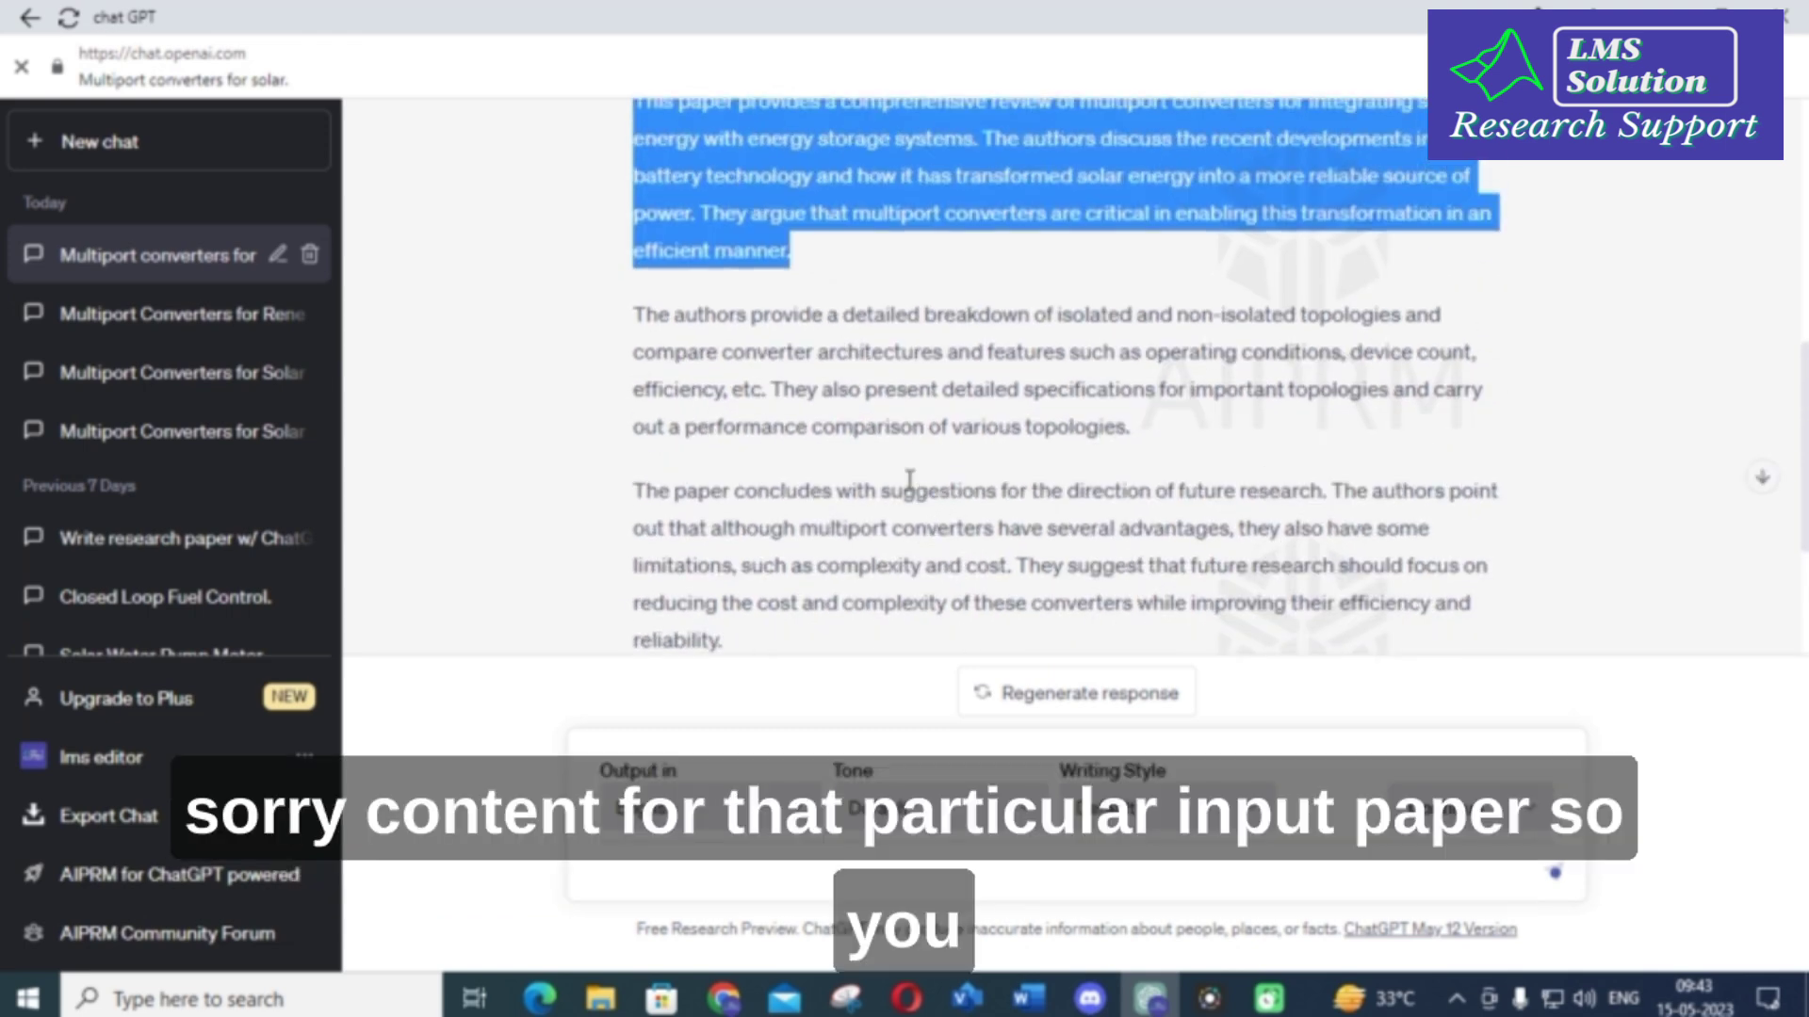
pyautogui.moveTo(635, 315); pyautogui.dragTo(1267, 442)
pyautogui.moveTo(643, 485); pyautogui.dragTo(751, 644)
pyautogui.click(816, 584)
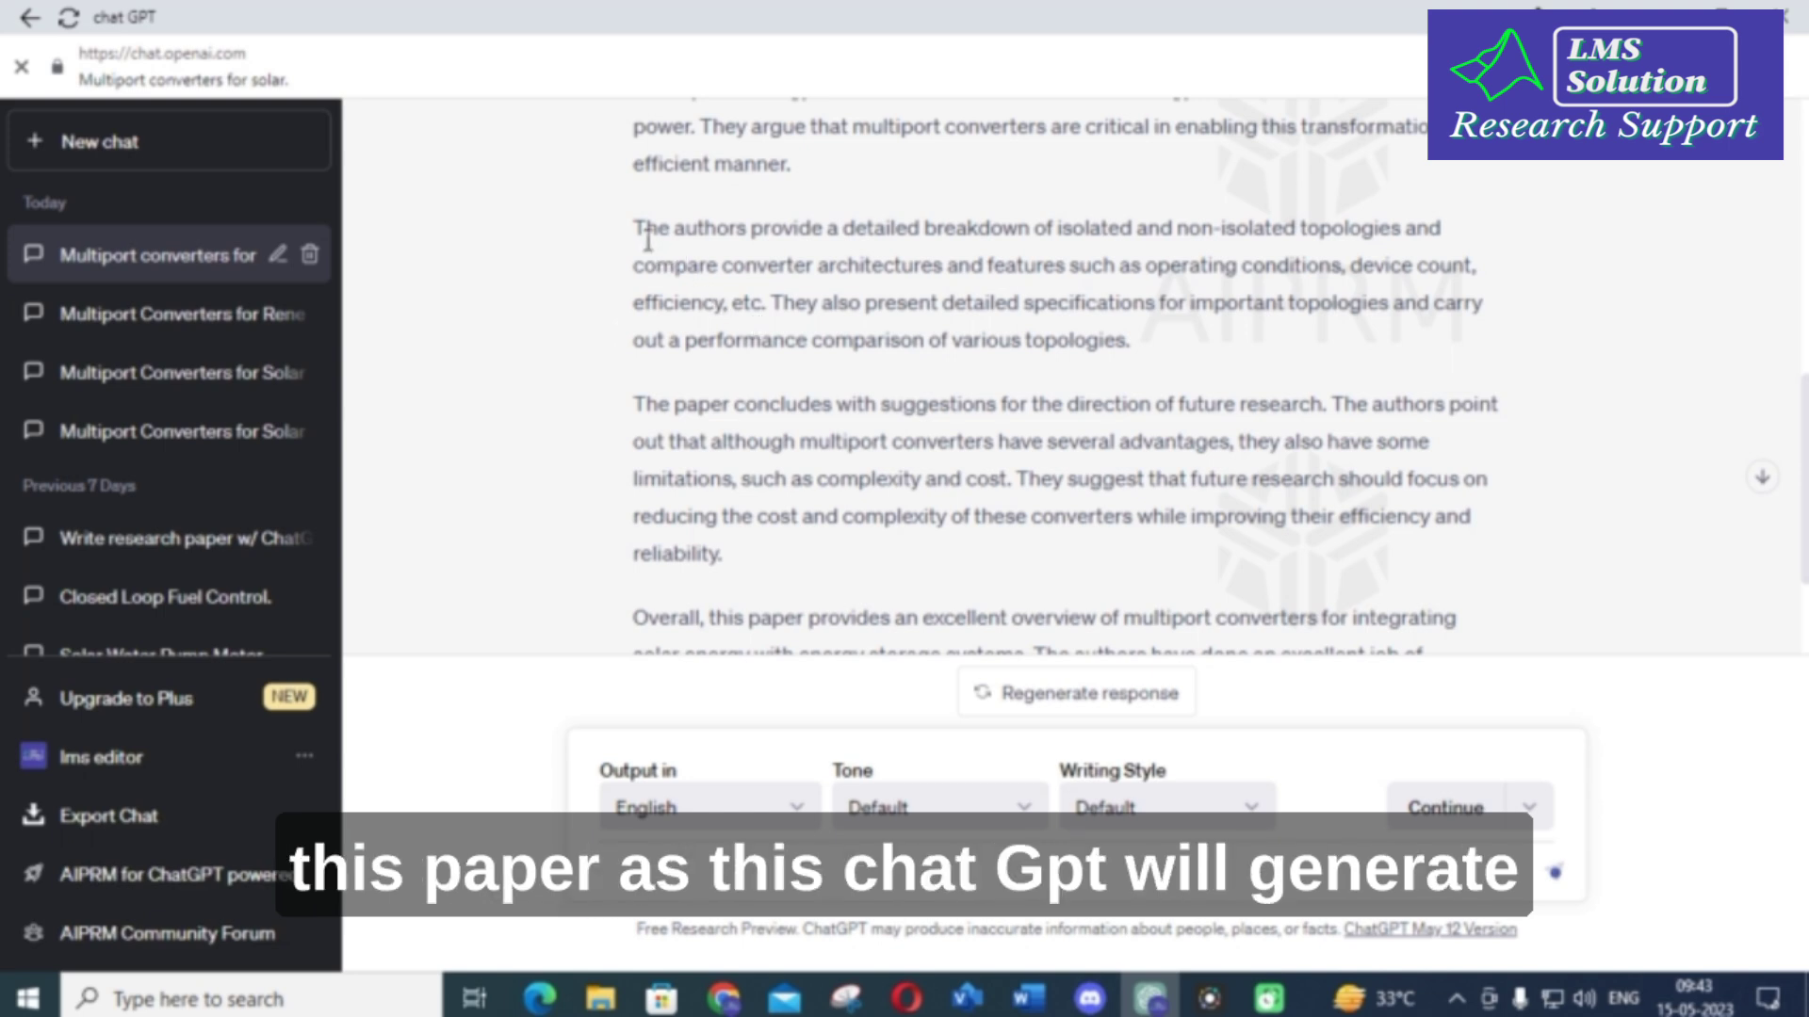
pyautogui.moveTo(640, 229); pyautogui.dragTo(1164, 343)
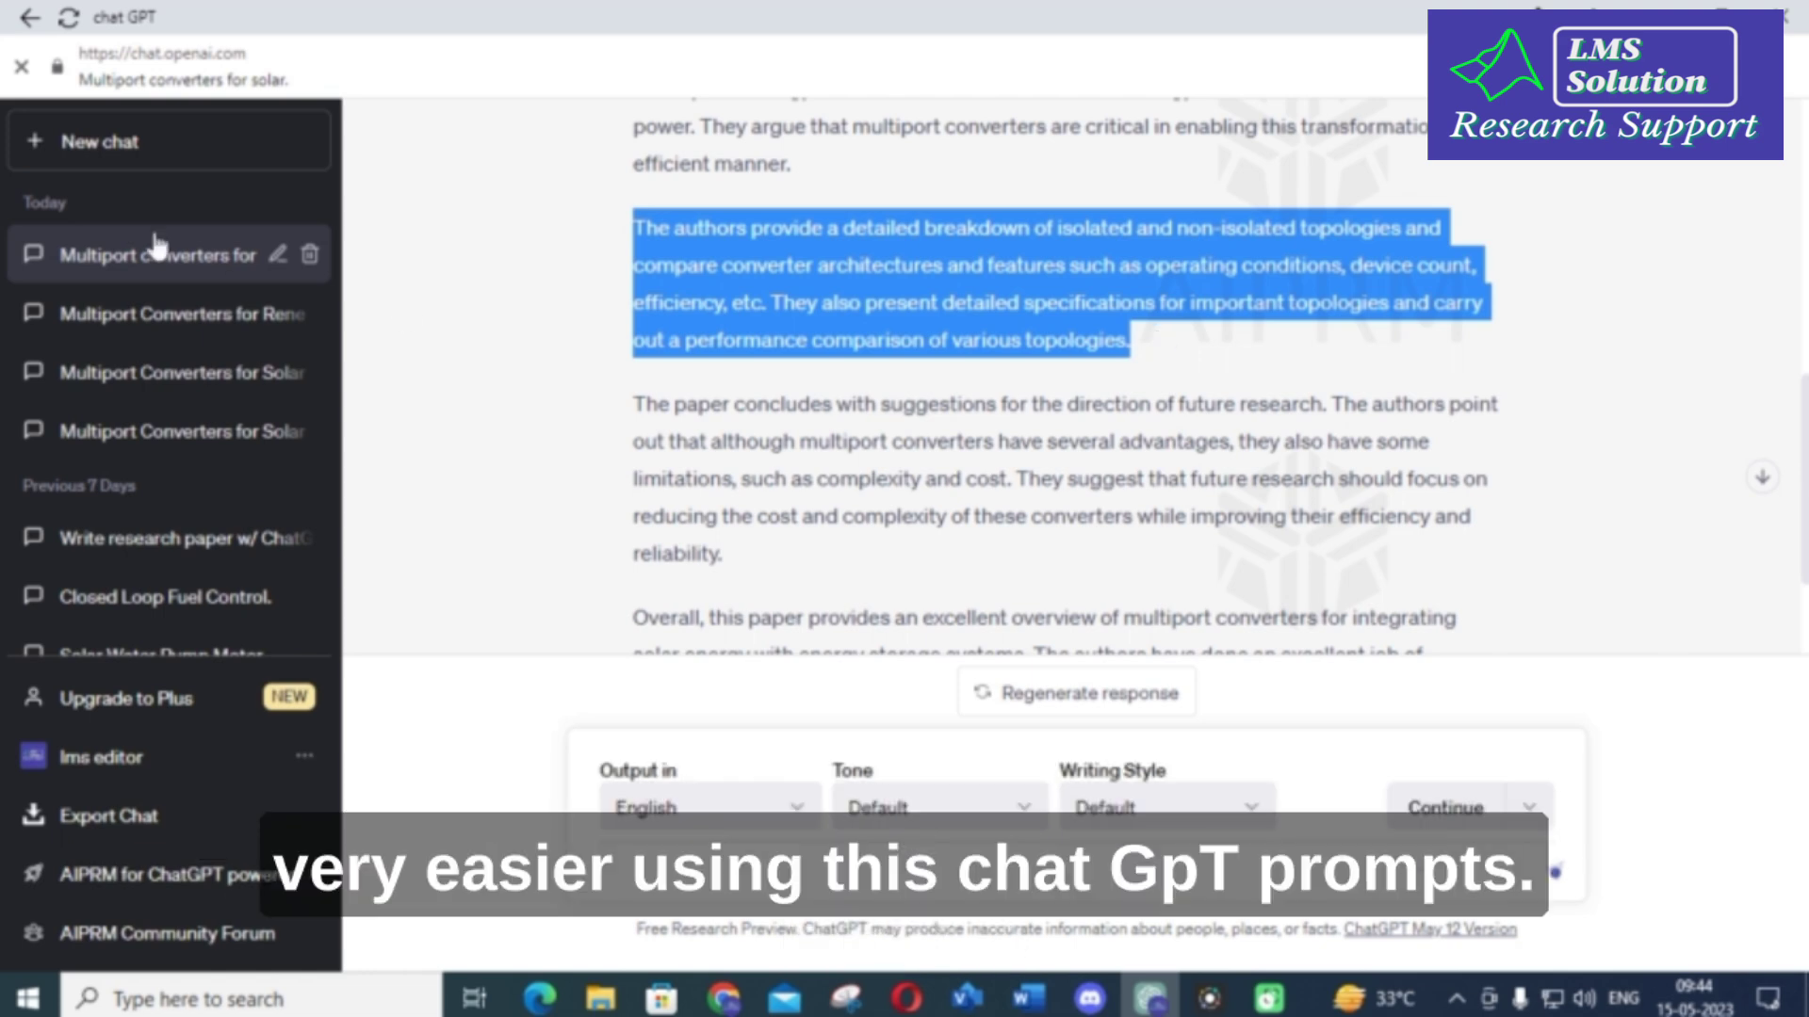
# - Start a new chat and choose the "10 Review of Literature With APA Style" prompt
pyautogui.click(100, 148)
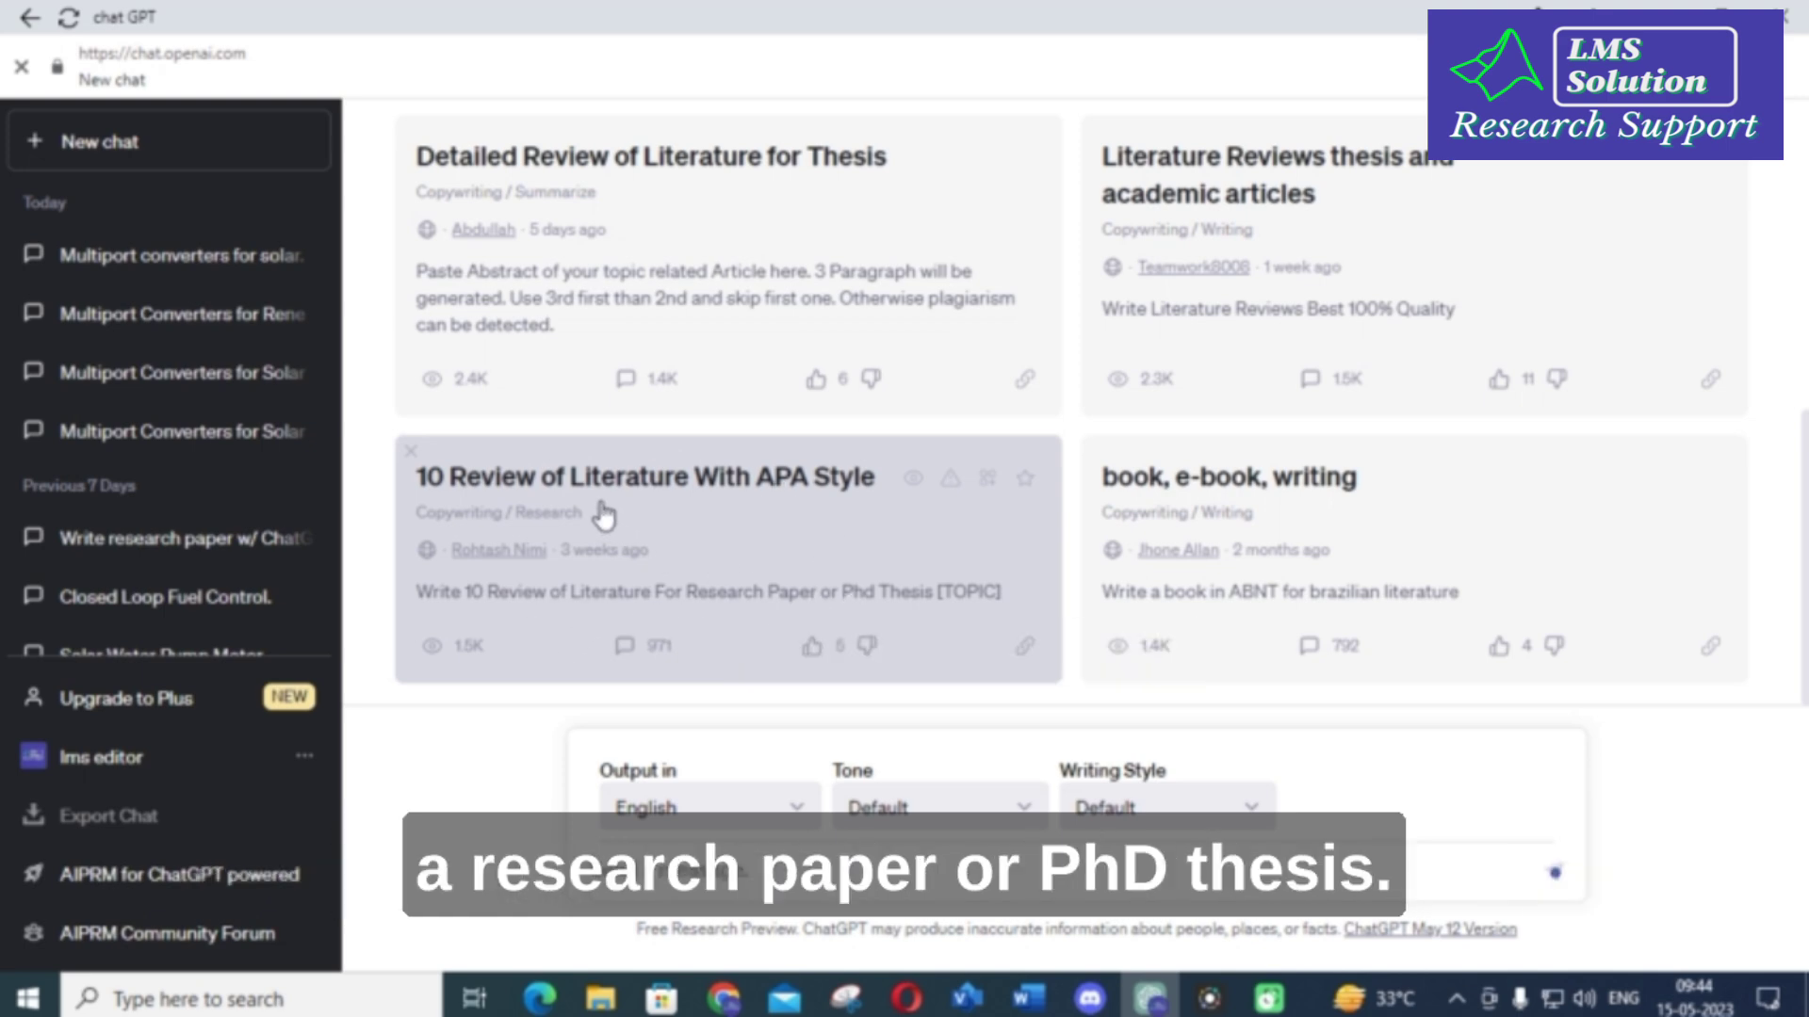
pyautogui.click(554, 488)
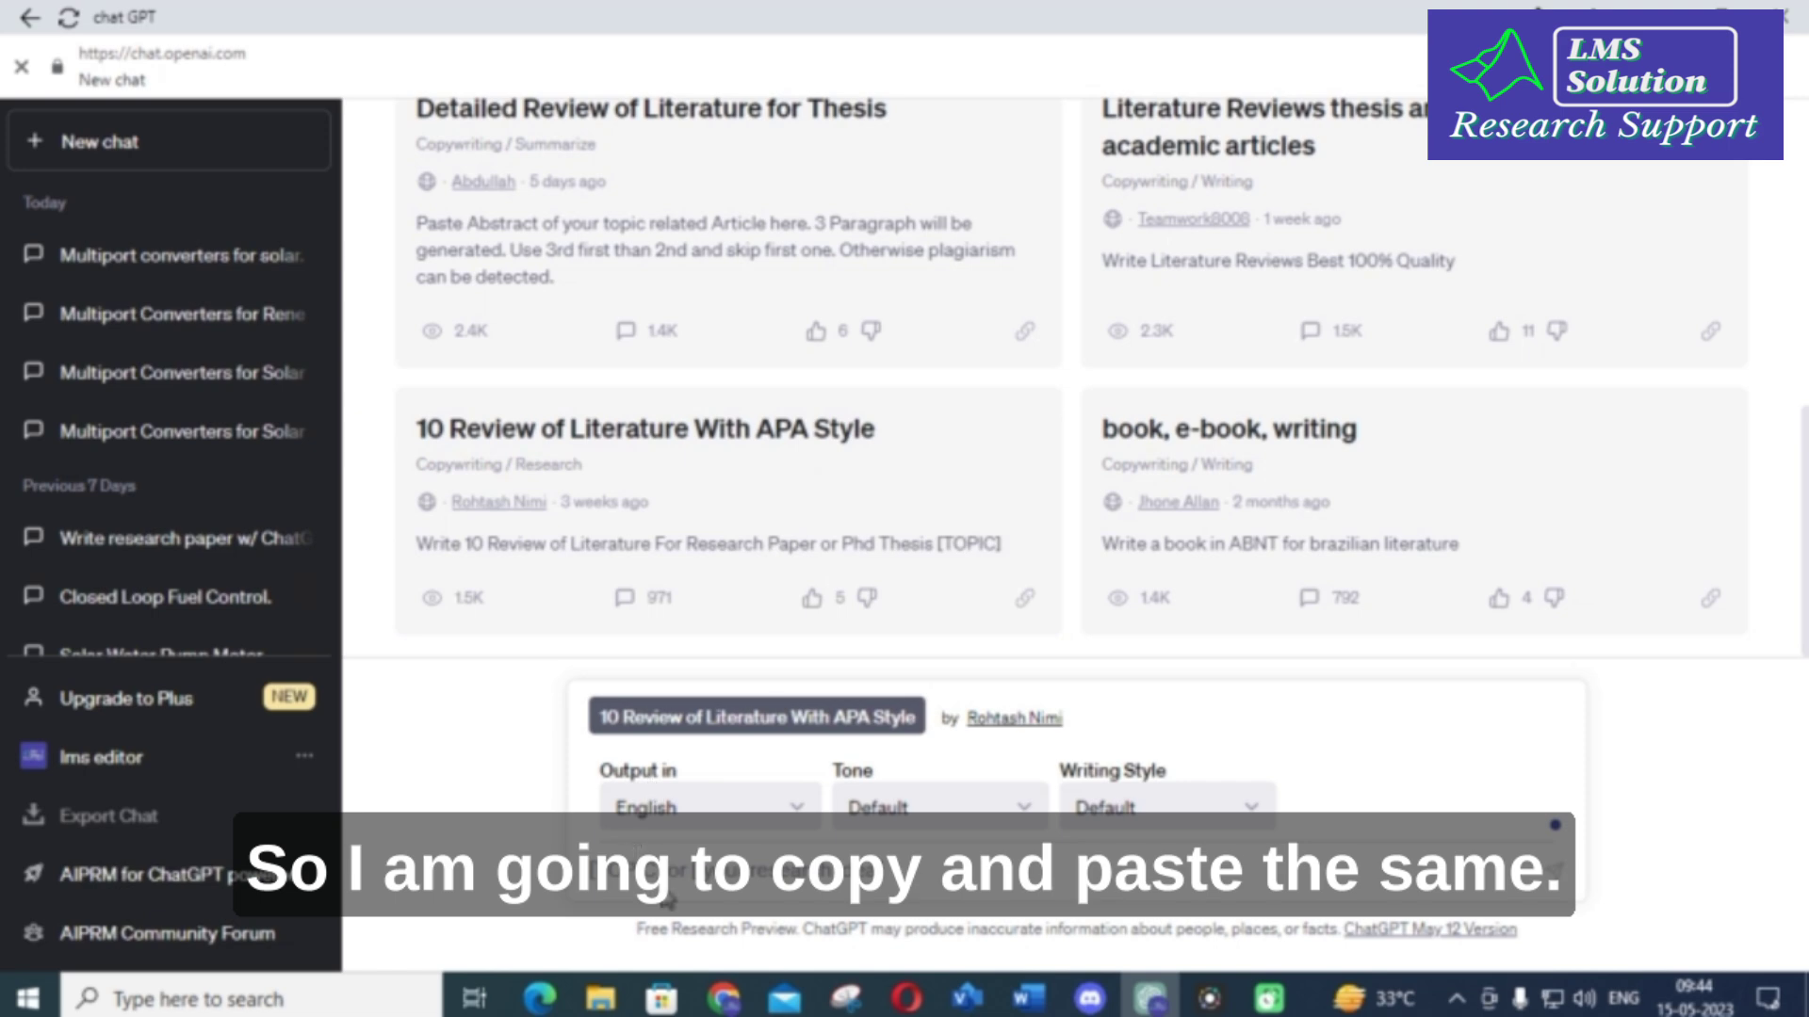
pyautogui.hotkey('ctrl', 'v')
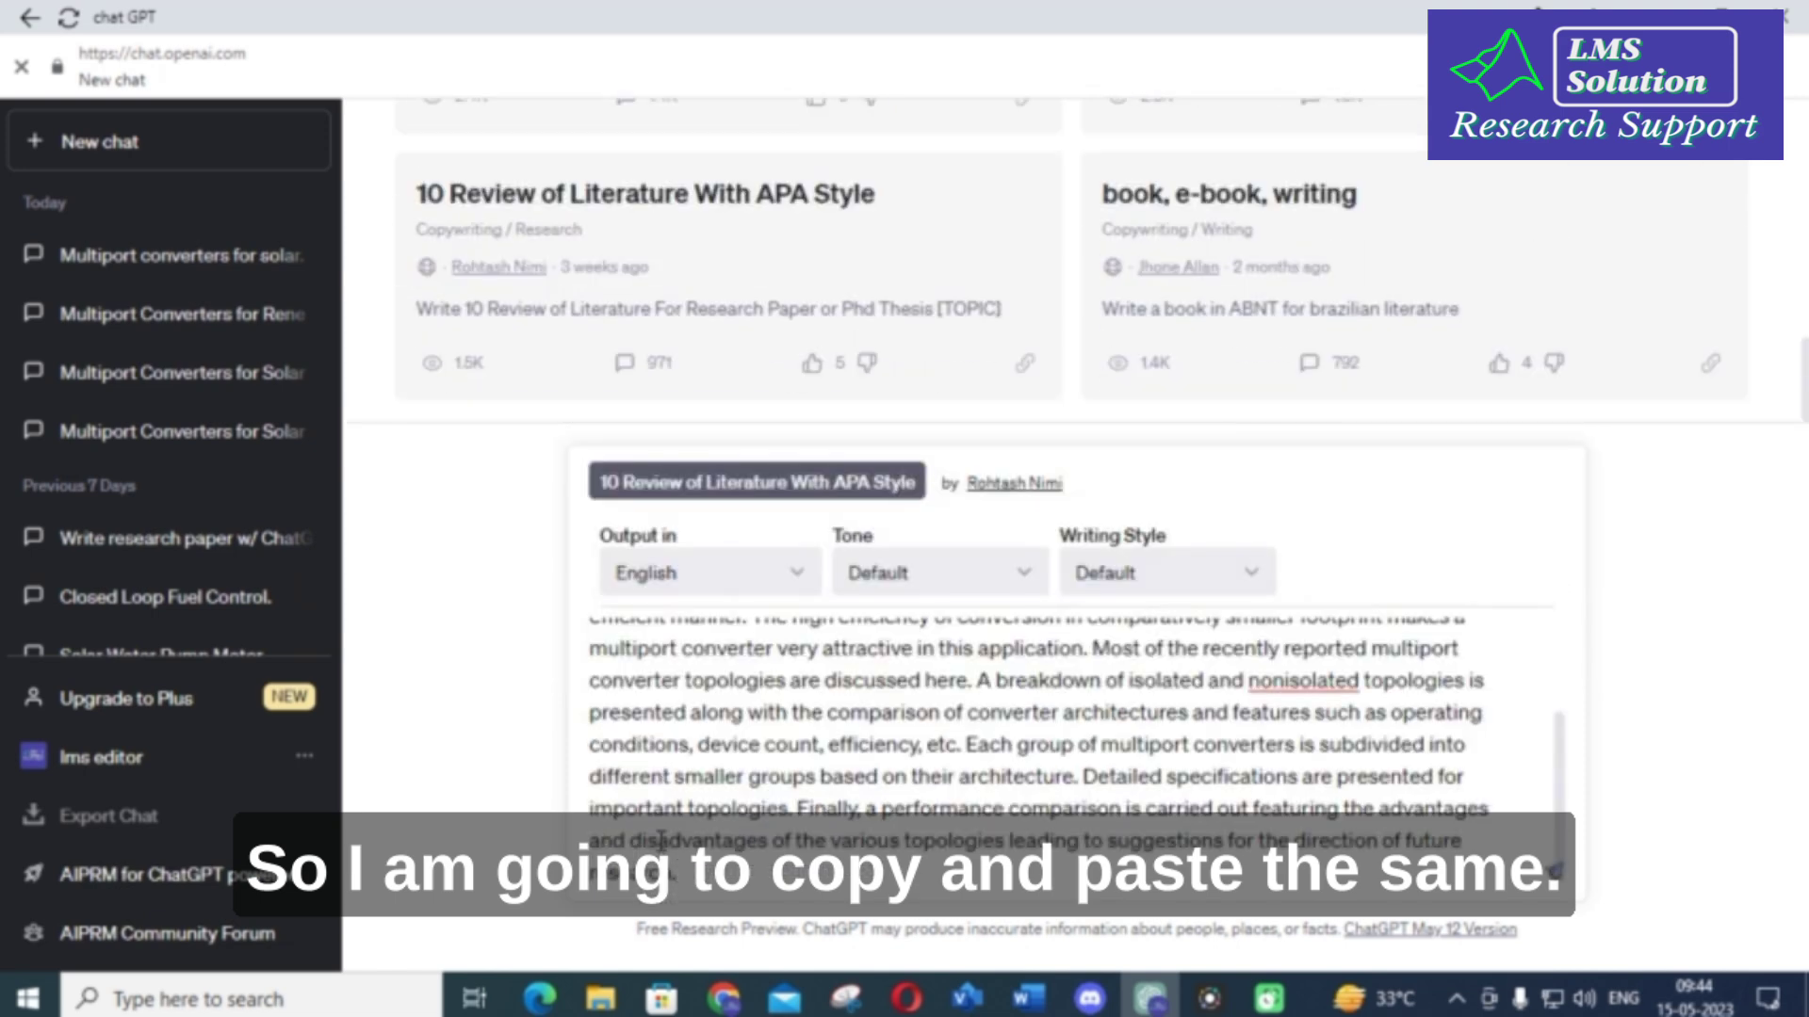
pyautogui.scroll(5, 608, 772)
pyautogui.moveTo(590, 626); pyautogui.dragTo(905, 900)
pyautogui.press('BackSpace')
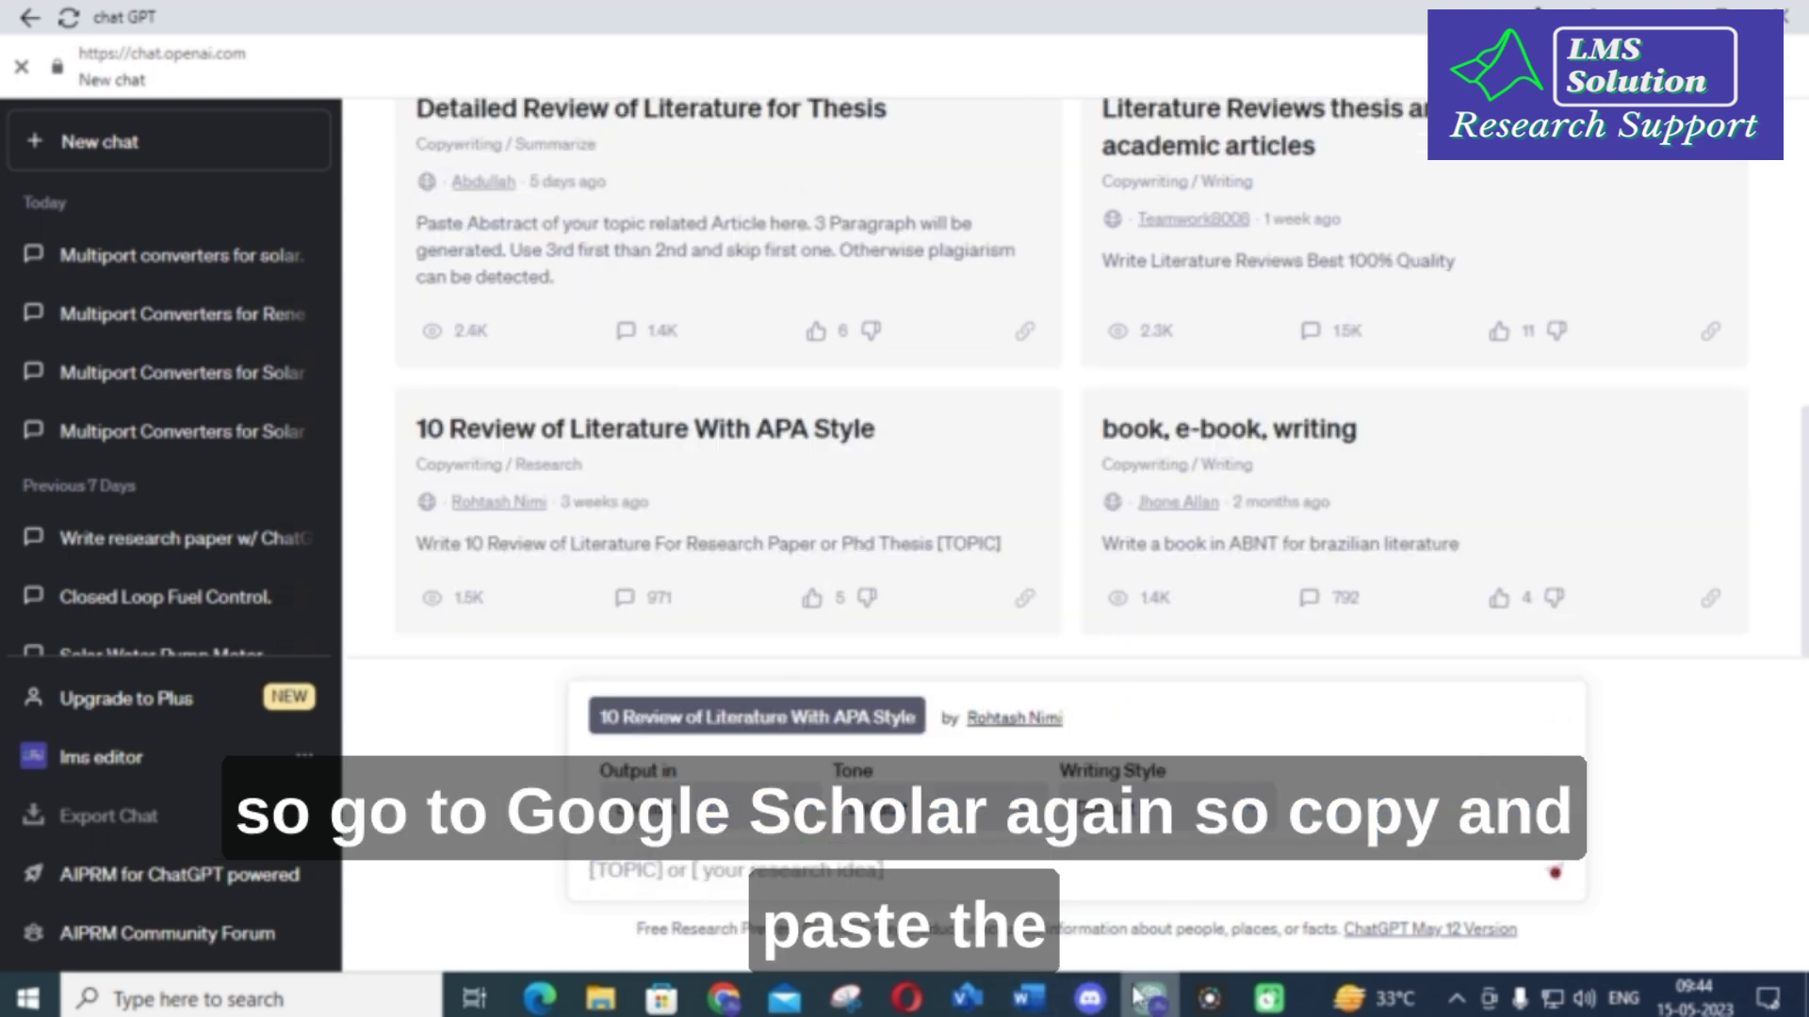
# - Switch to Chrome and copy the paper title "Review of Multiport Converters for Solar and Energy Storage Integration" from its IEEE Xplore page
pyautogui.click(723, 997)
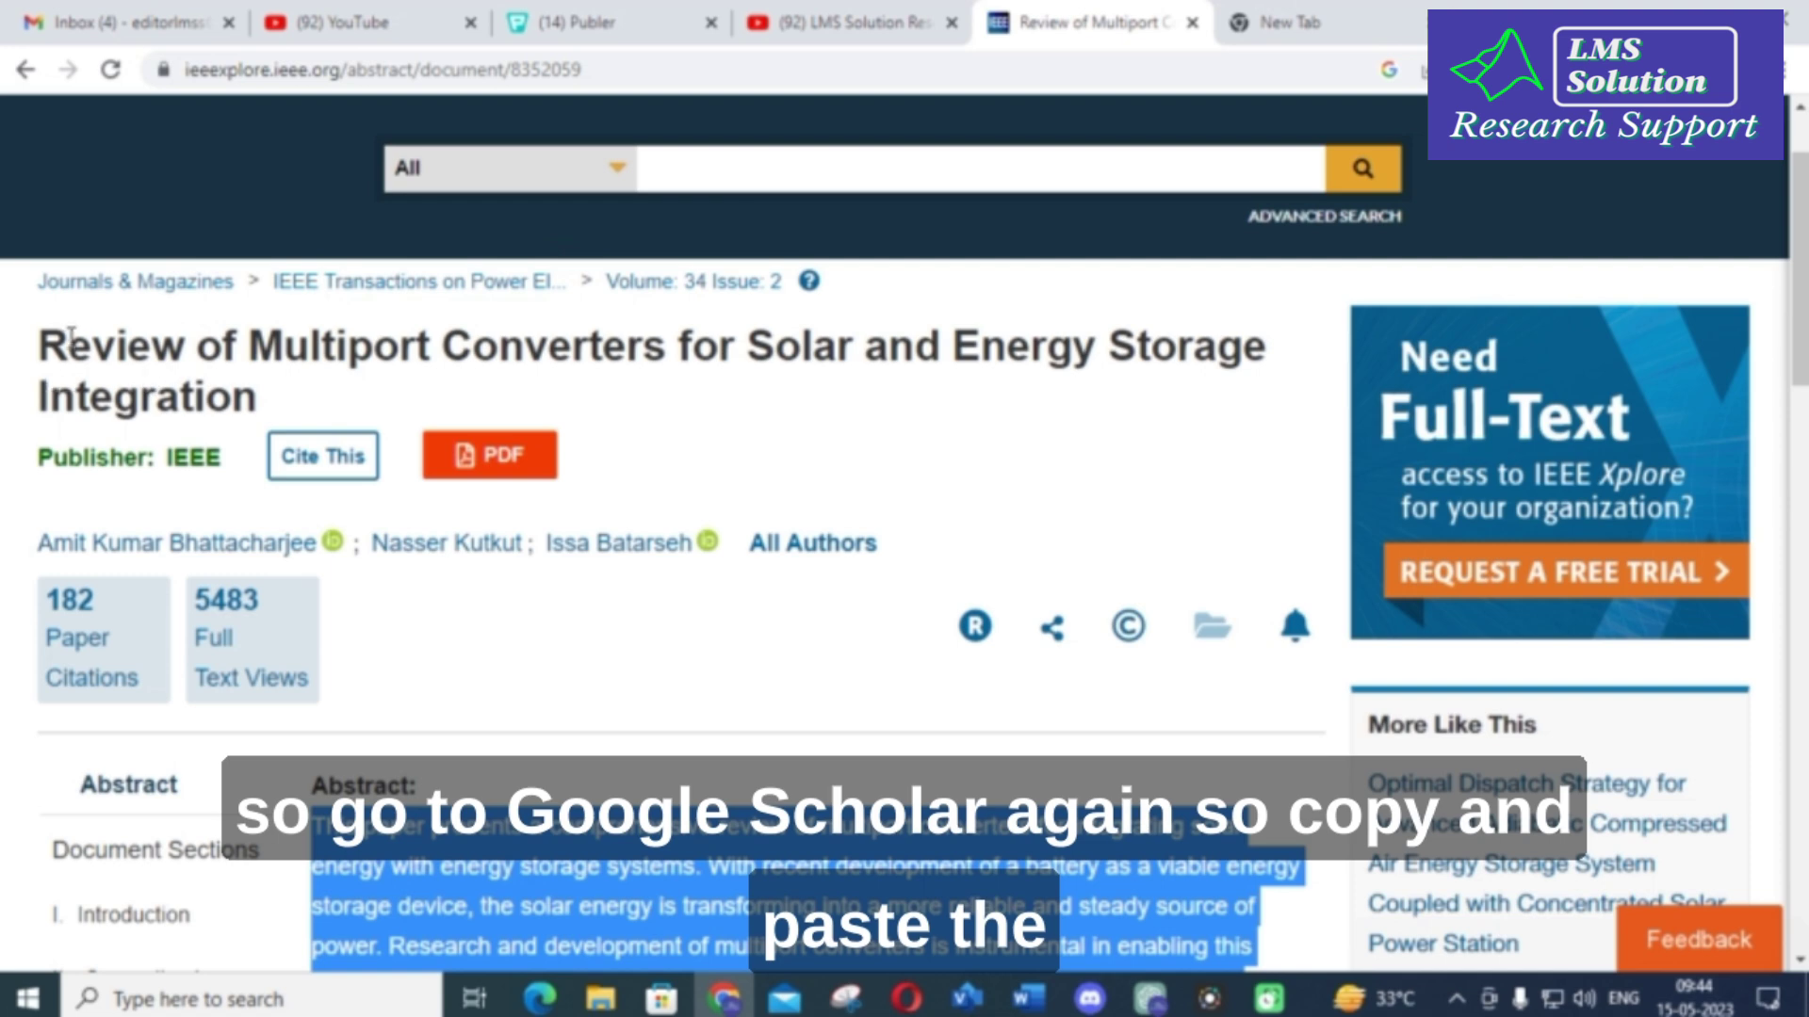
pyautogui.moveTo(52, 334); pyautogui.dragTo(294, 421)
pyautogui.hotkey('ctrl', 'c')
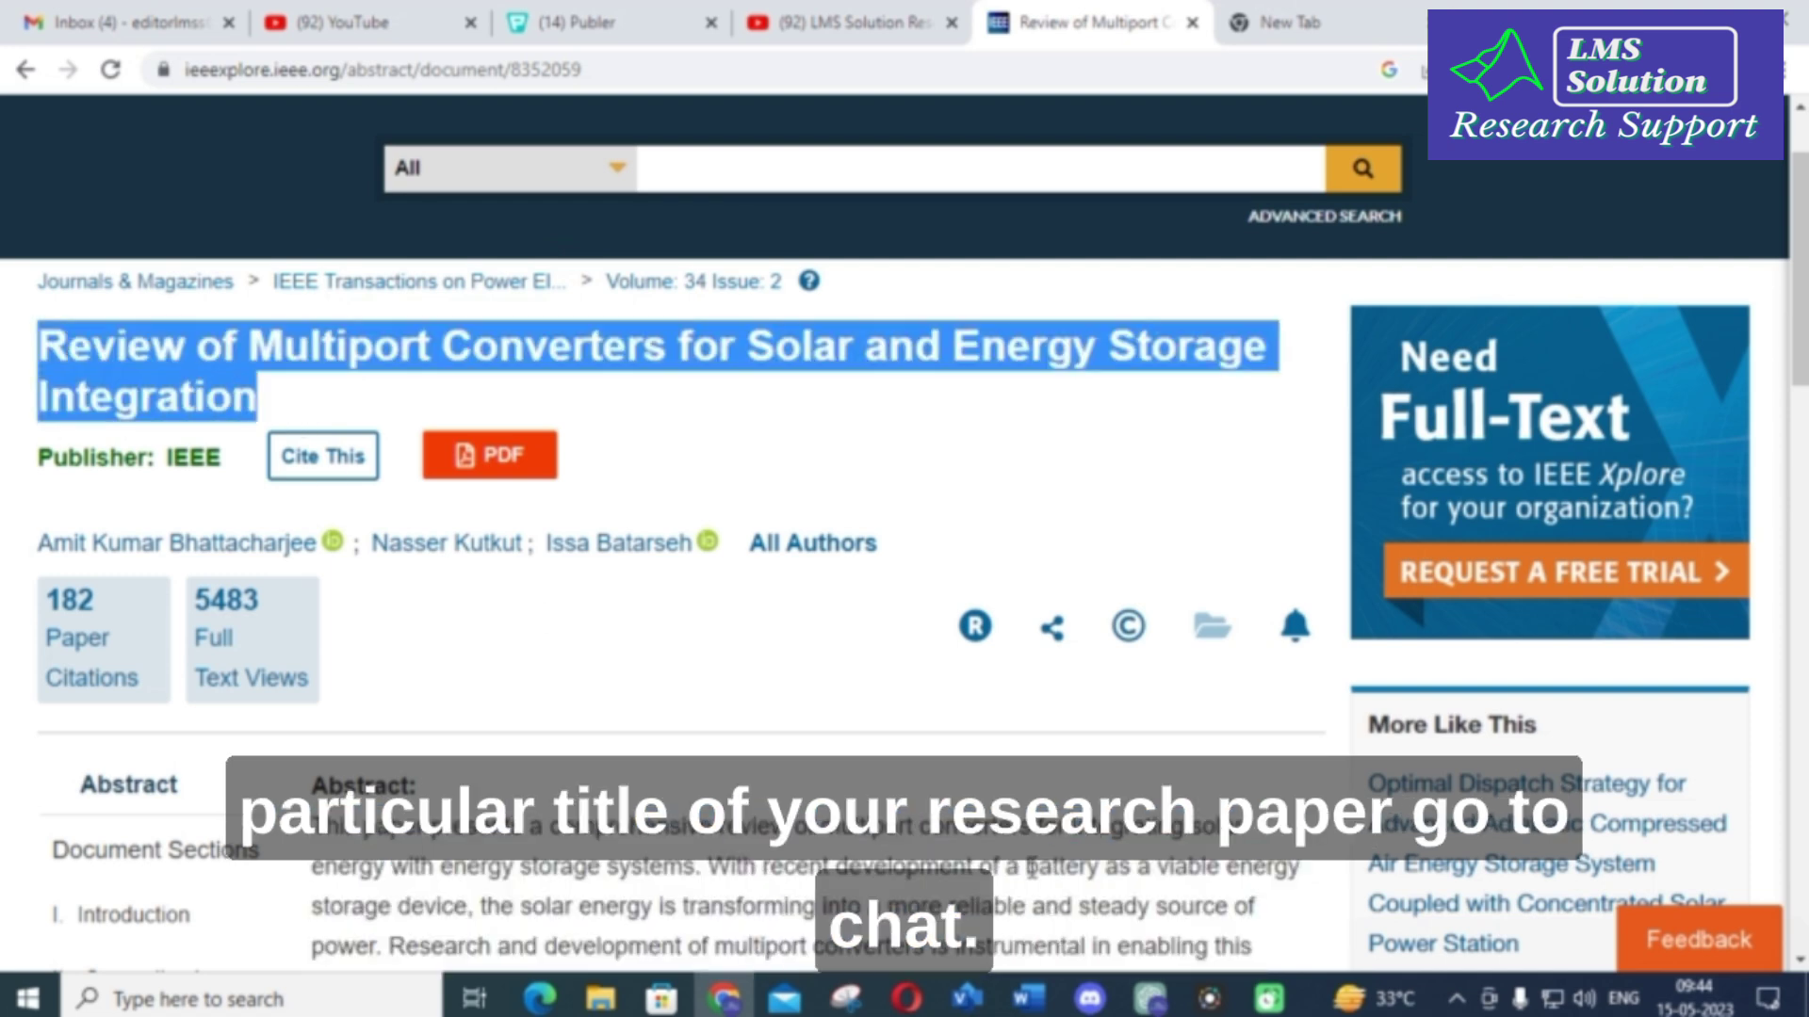
# - Switch back to ChatGPT and submit the copied paper title with the "10 Review of Literature With APA Style" prompt
pyautogui.click(1150, 997)
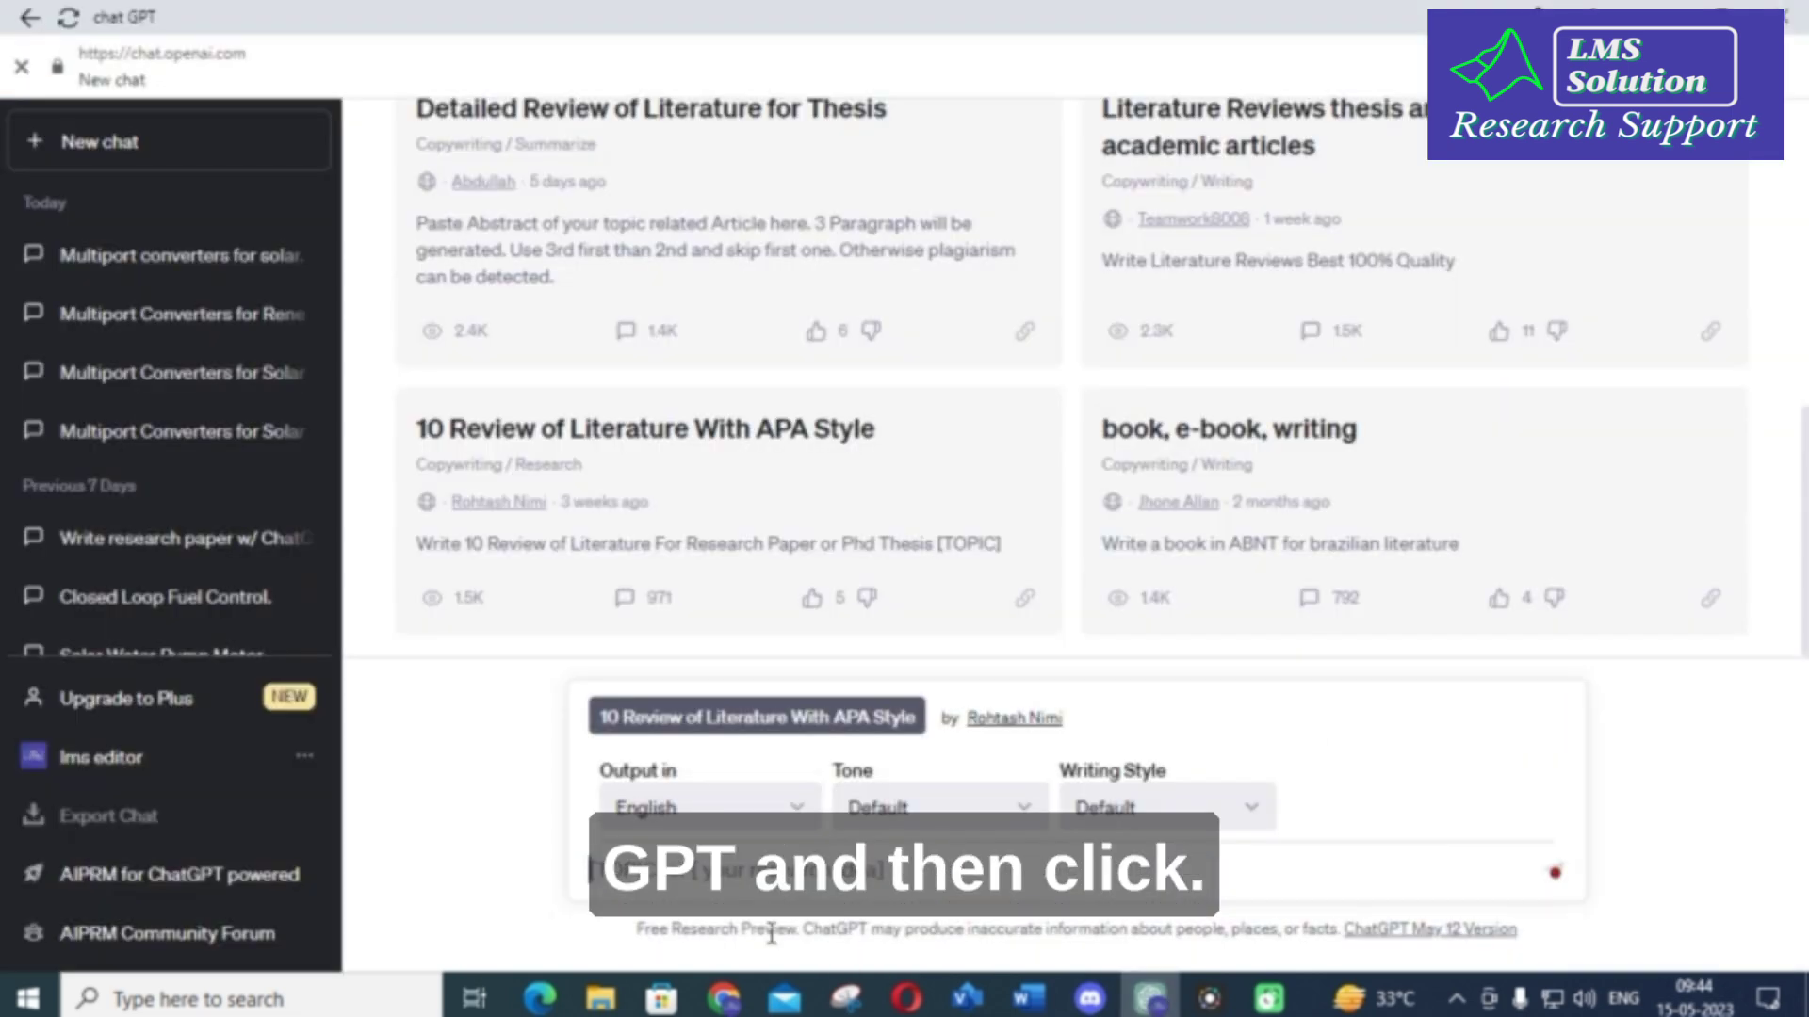
pyautogui.hotkey('ctrl', 'v')
pyautogui.press('Return')
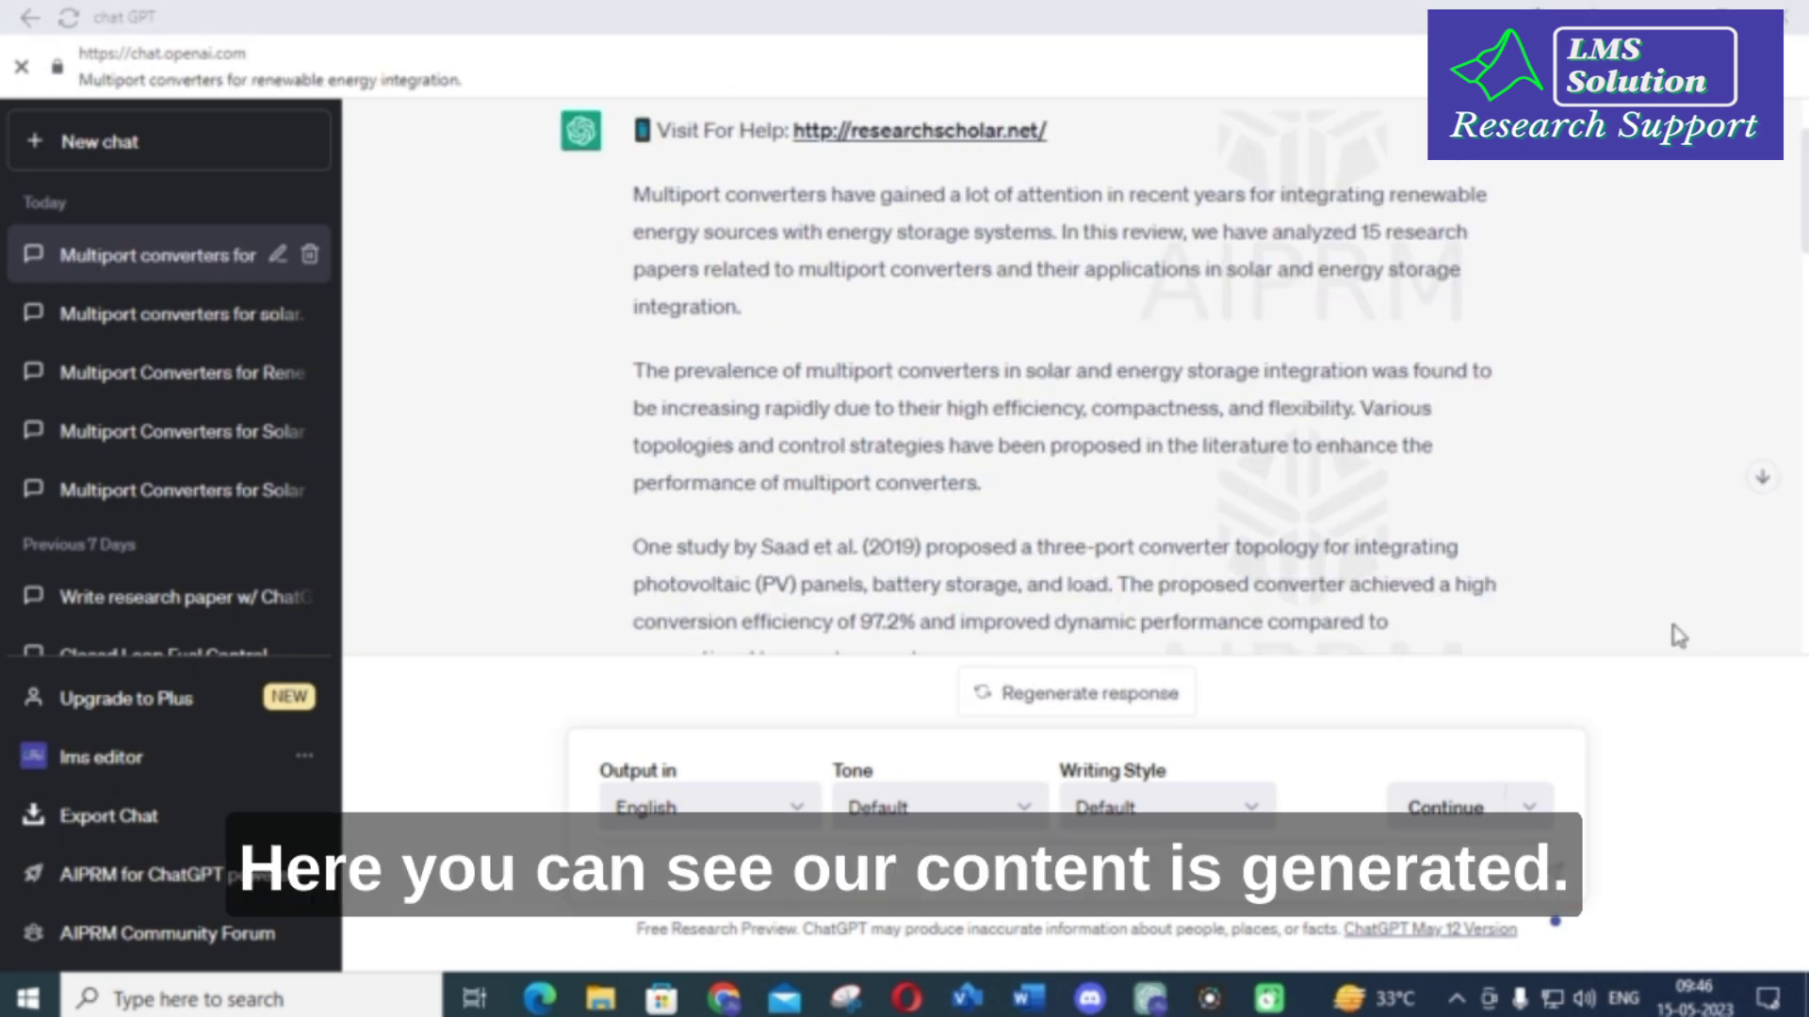
# - Read the generated review and compare its cited studies with the reference list, highlighting the first two references
pyautogui.scroll(-3, 659, 354)
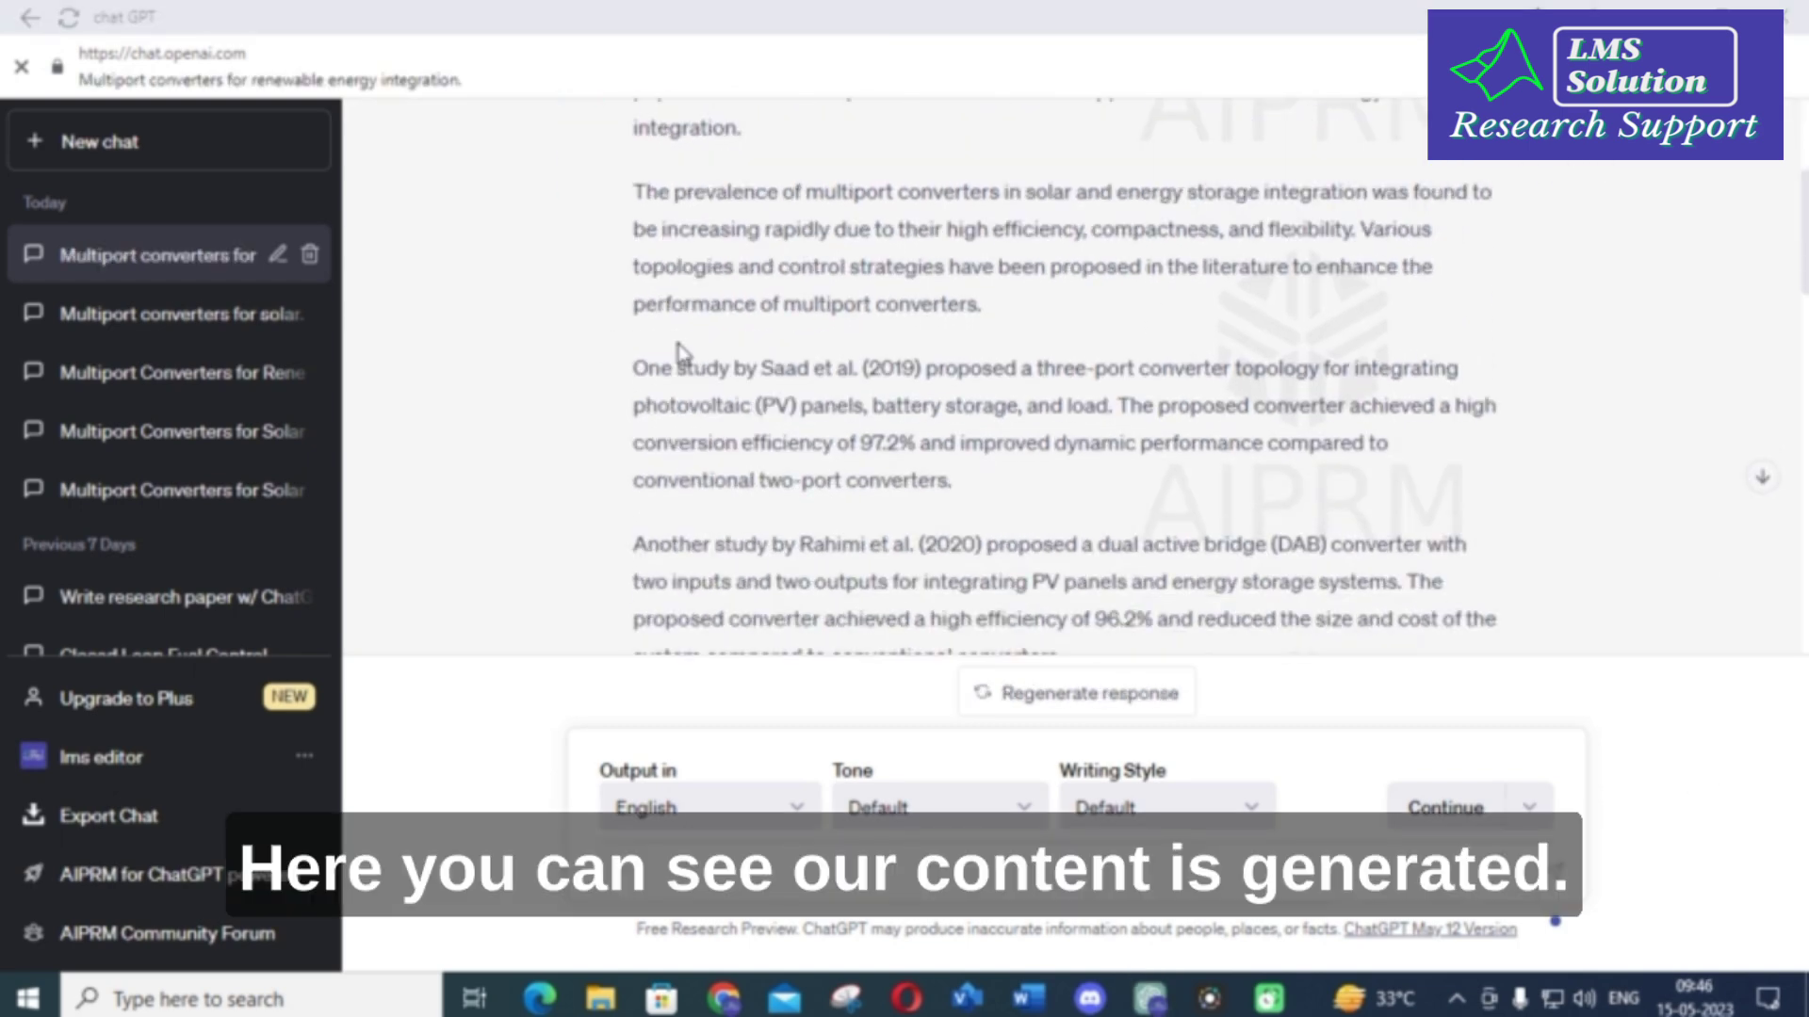
pyautogui.scroll(3, 680, 353)
pyautogui.scroll(-3, 678, 355)
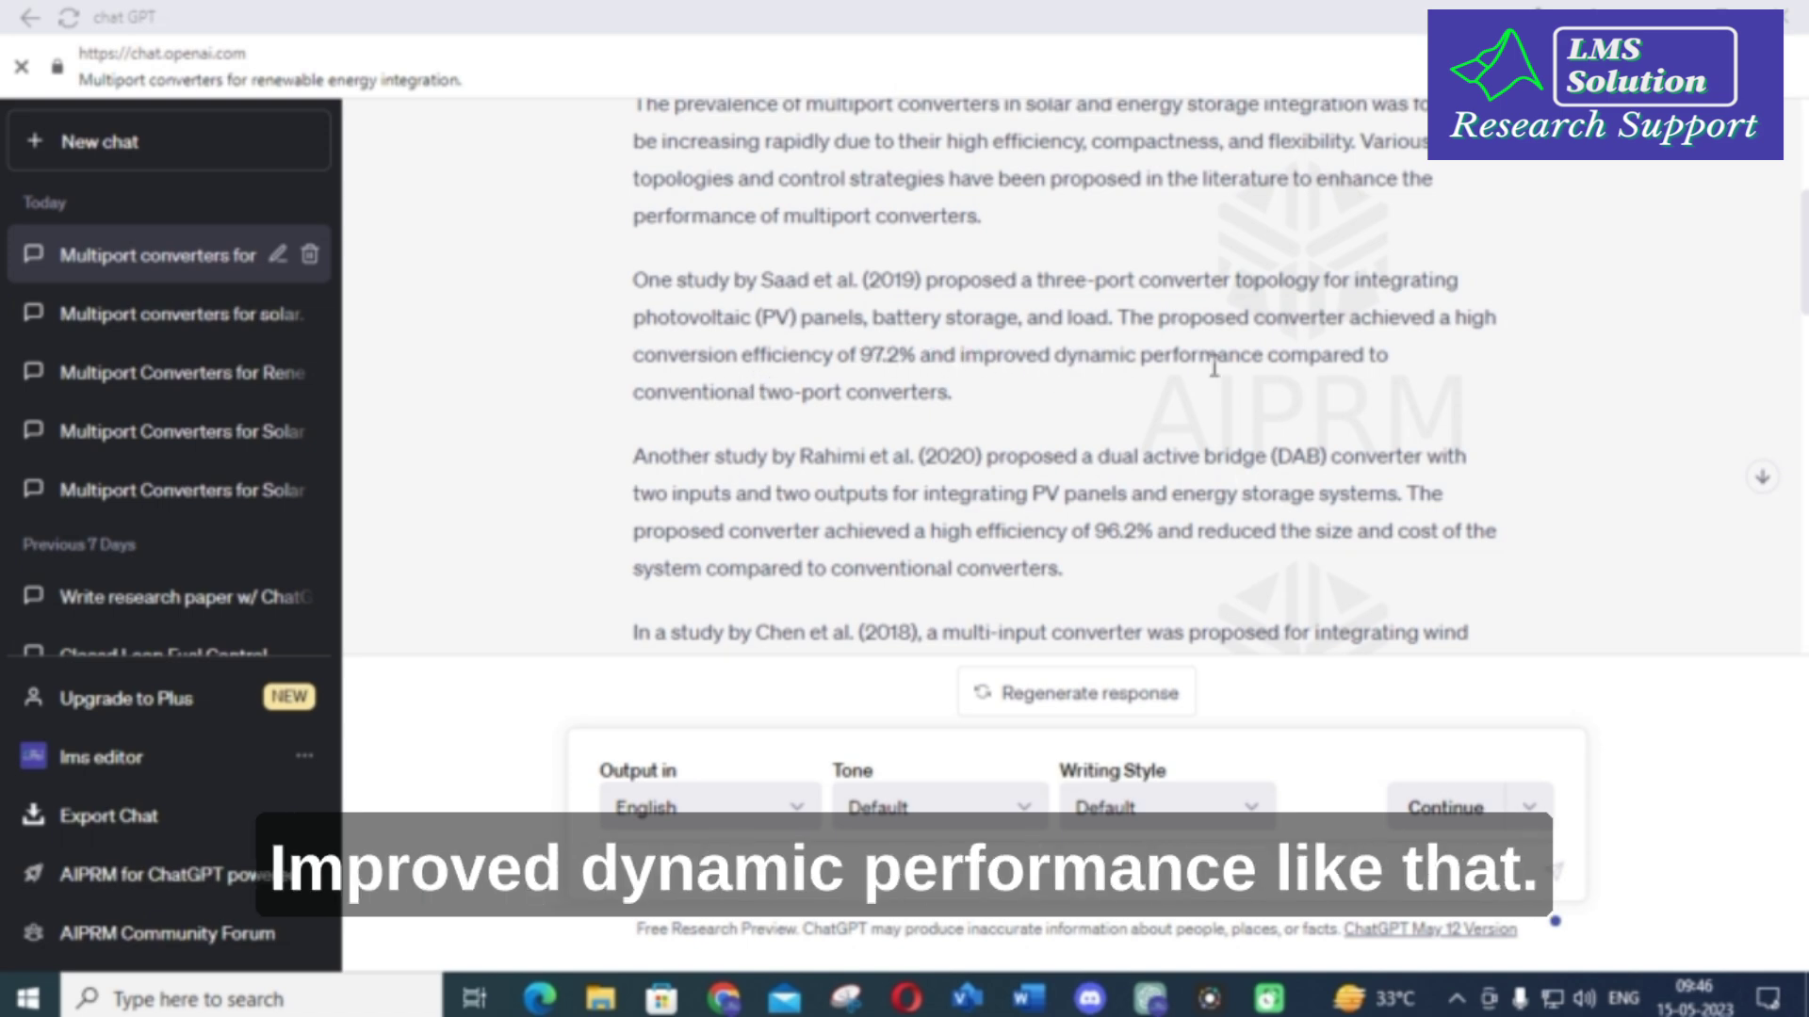
pyautogui.scroll(-1, 879, 425)
pyautogui.scroll(-10, 879, 426)
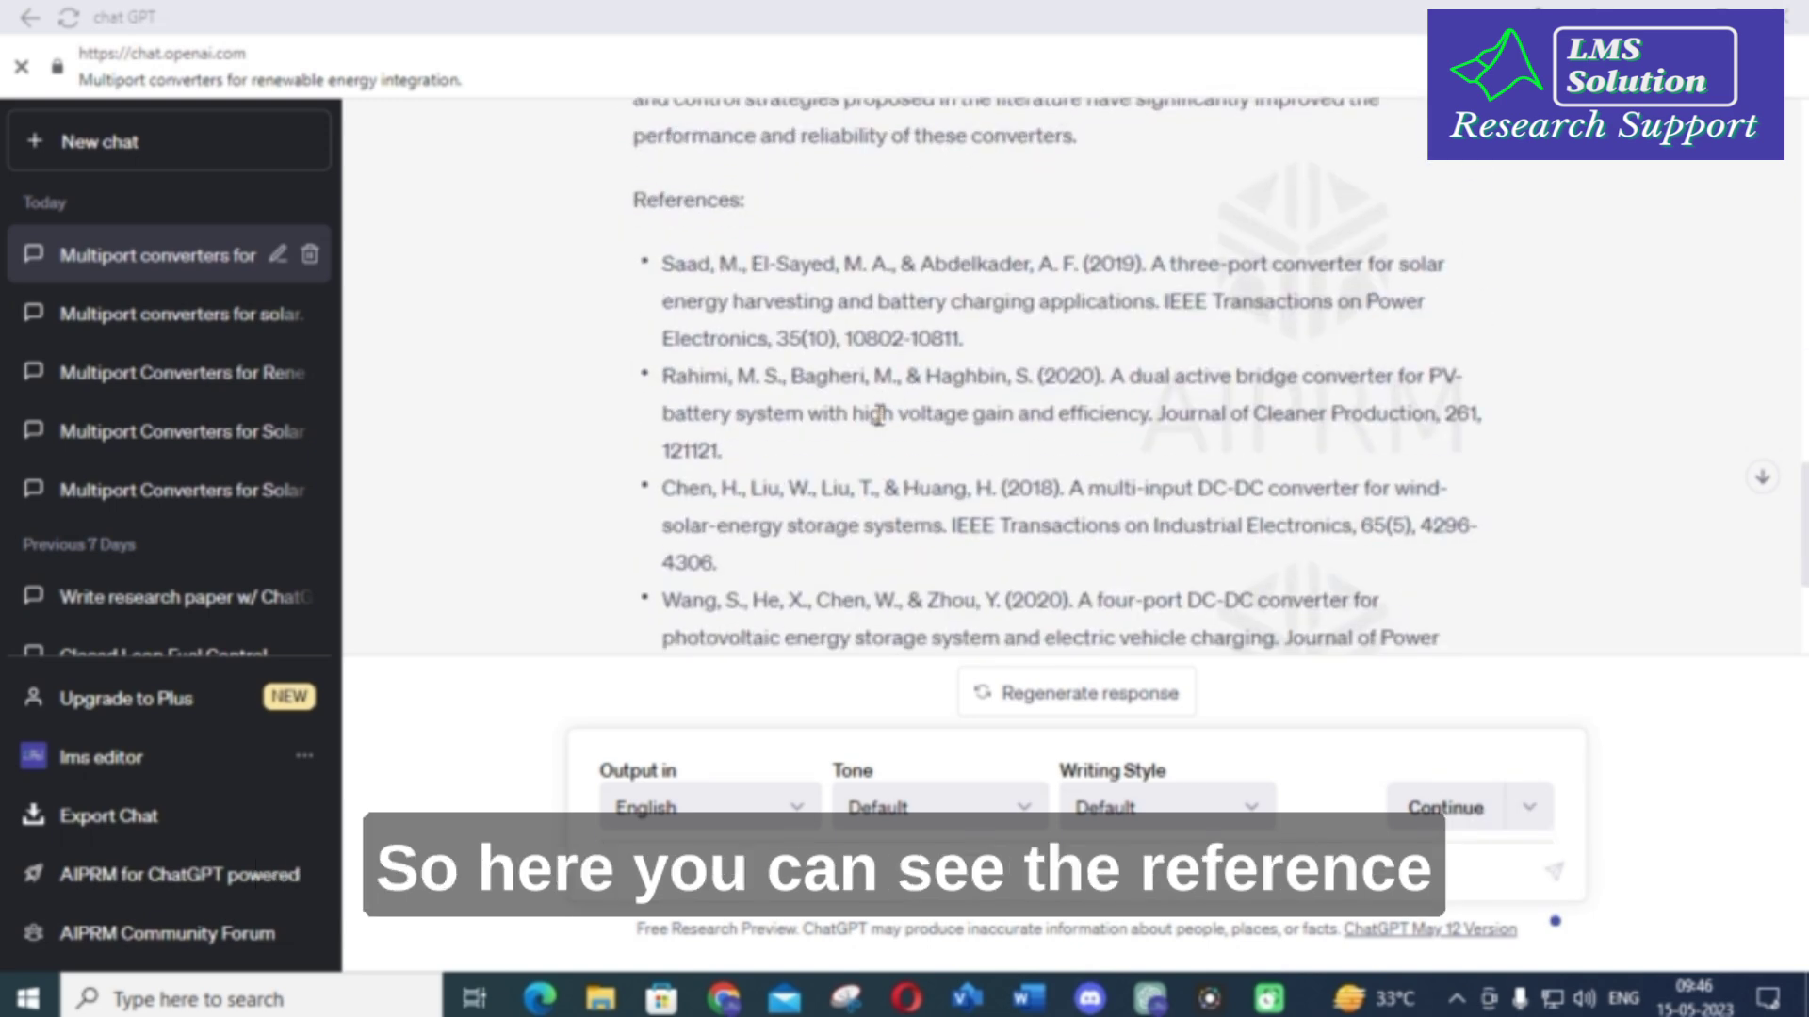
pyautogui.moveTo(661, 264); pyautogui.dragTo(1000, 361)
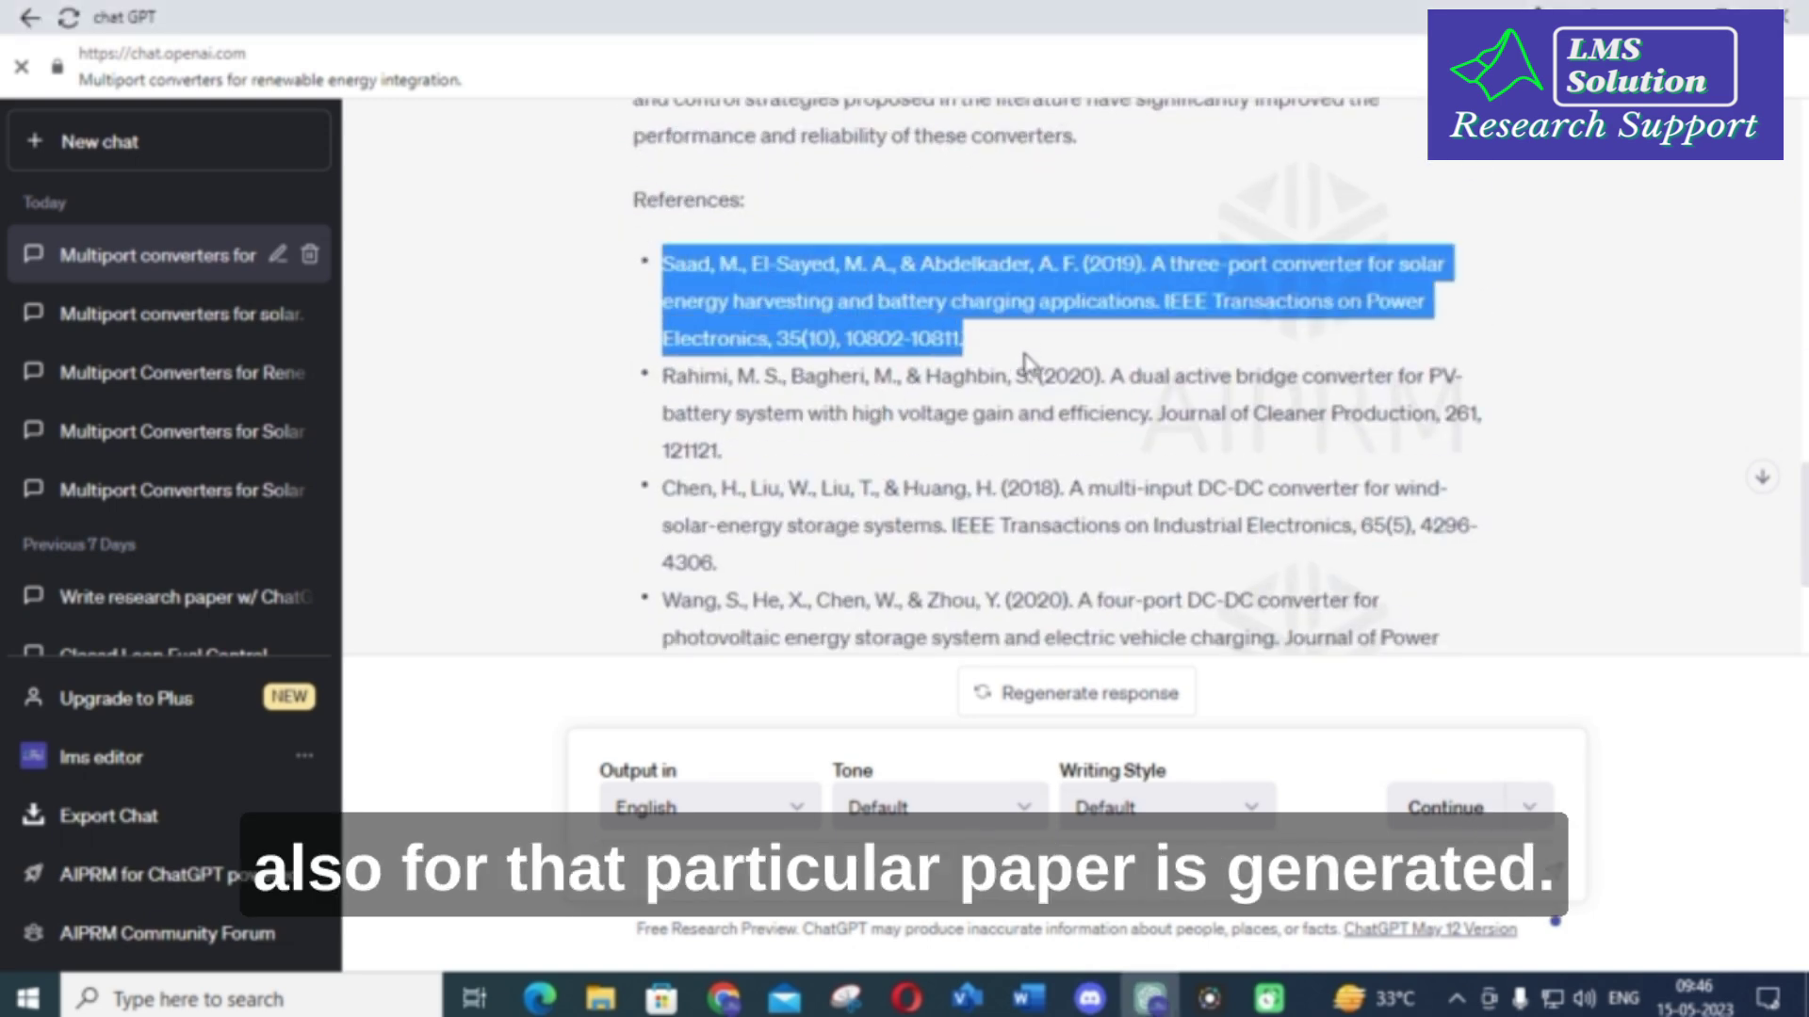
pyautogui.scroll(-3, 1027, 365)
pyautogui.scroll(10, 733, 350)
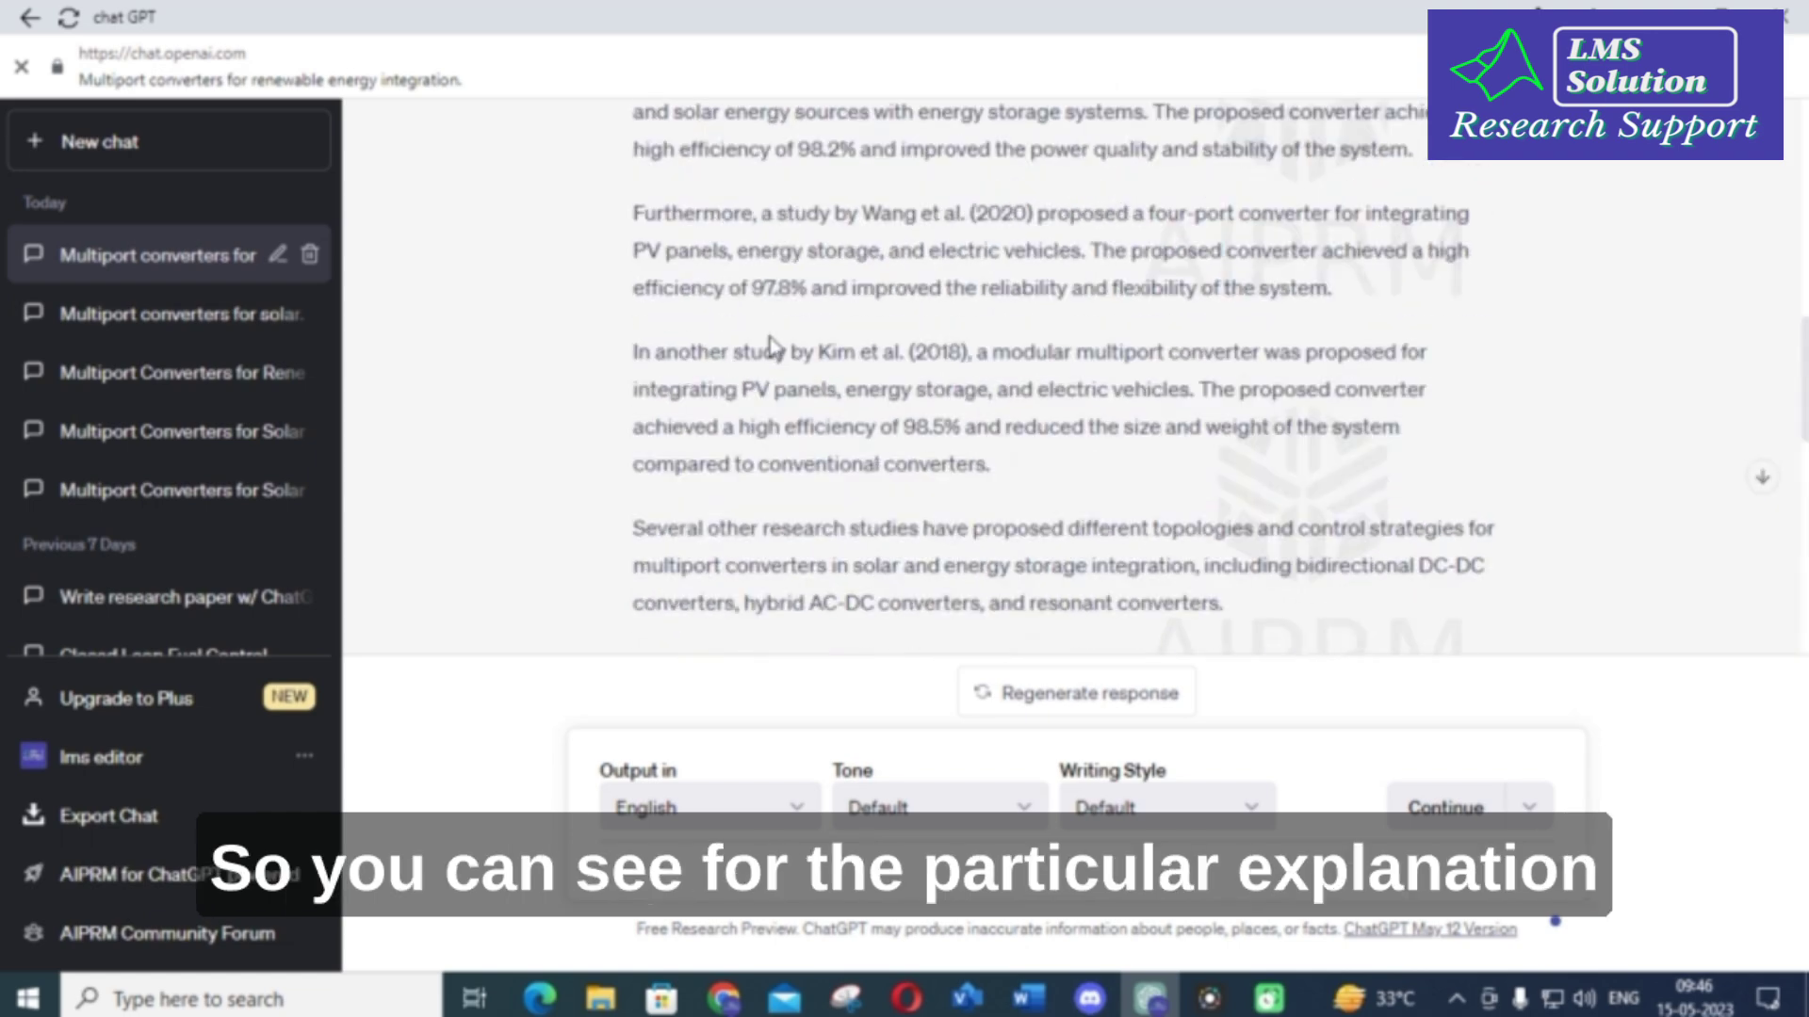
pyautogui.scroll(-10, 915, 403)
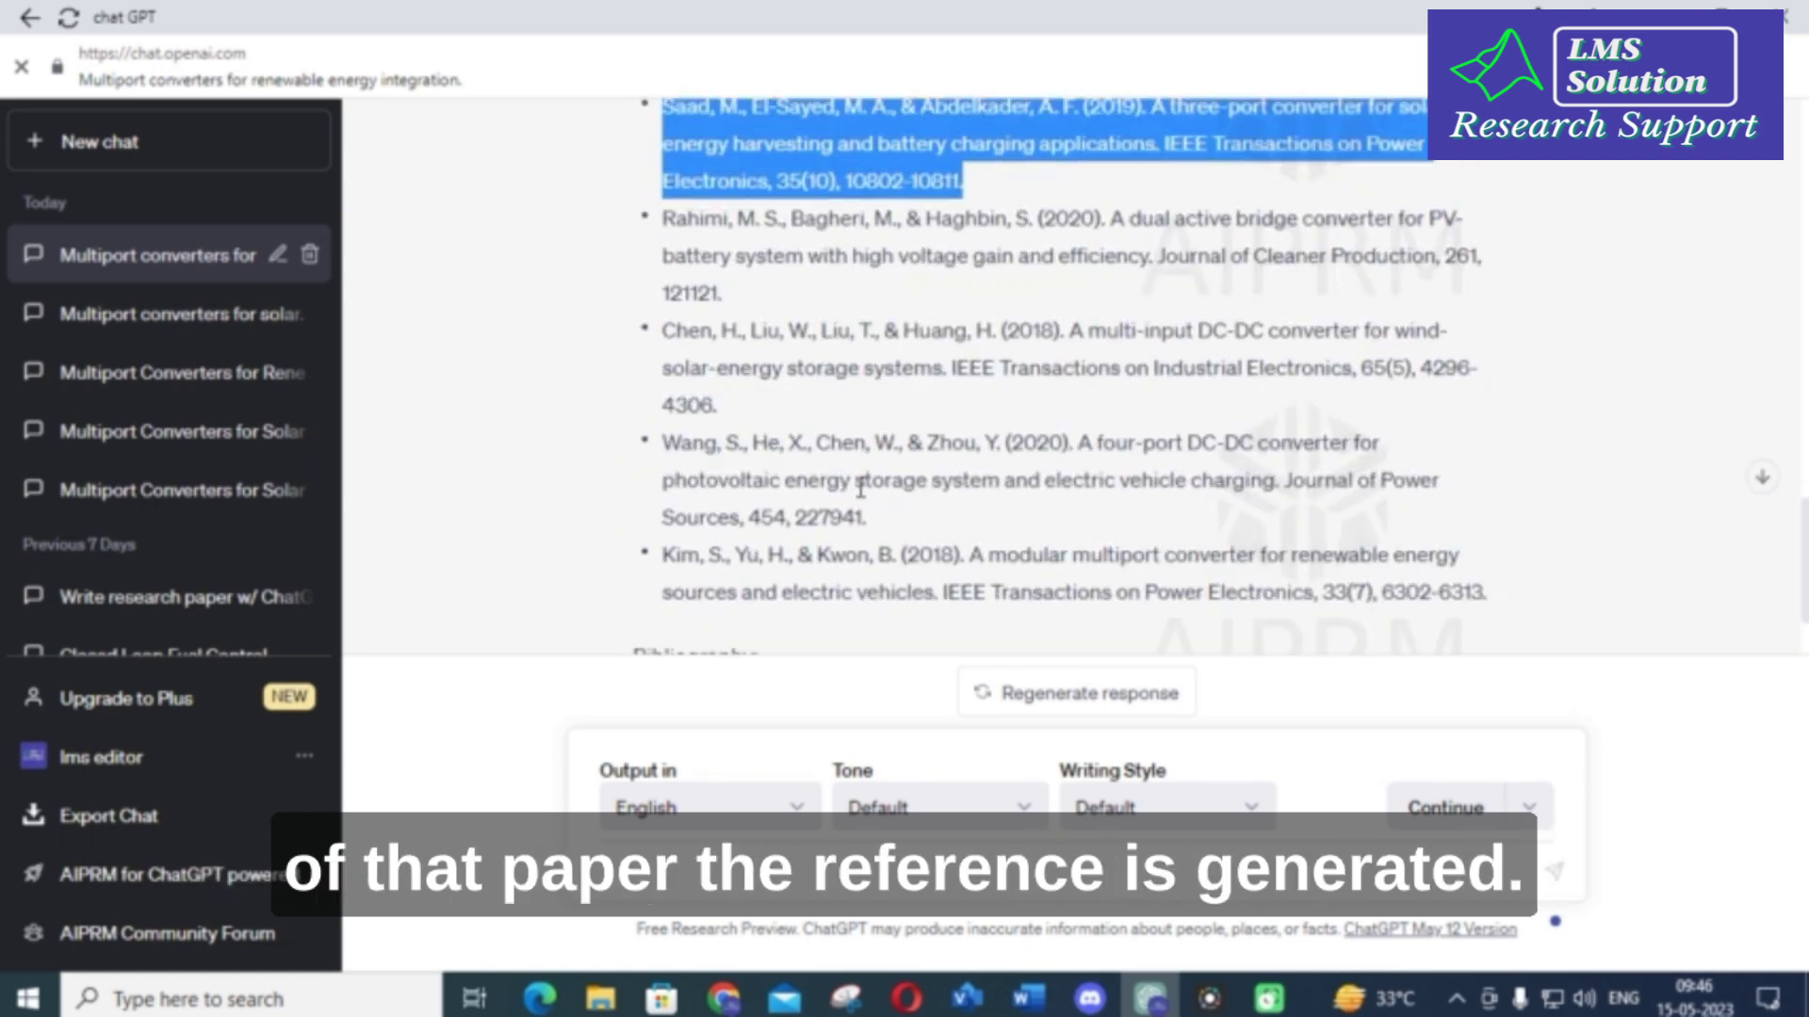
pyautogui.moveTo(663, 222); pyautogui.dragTo(771, 296)
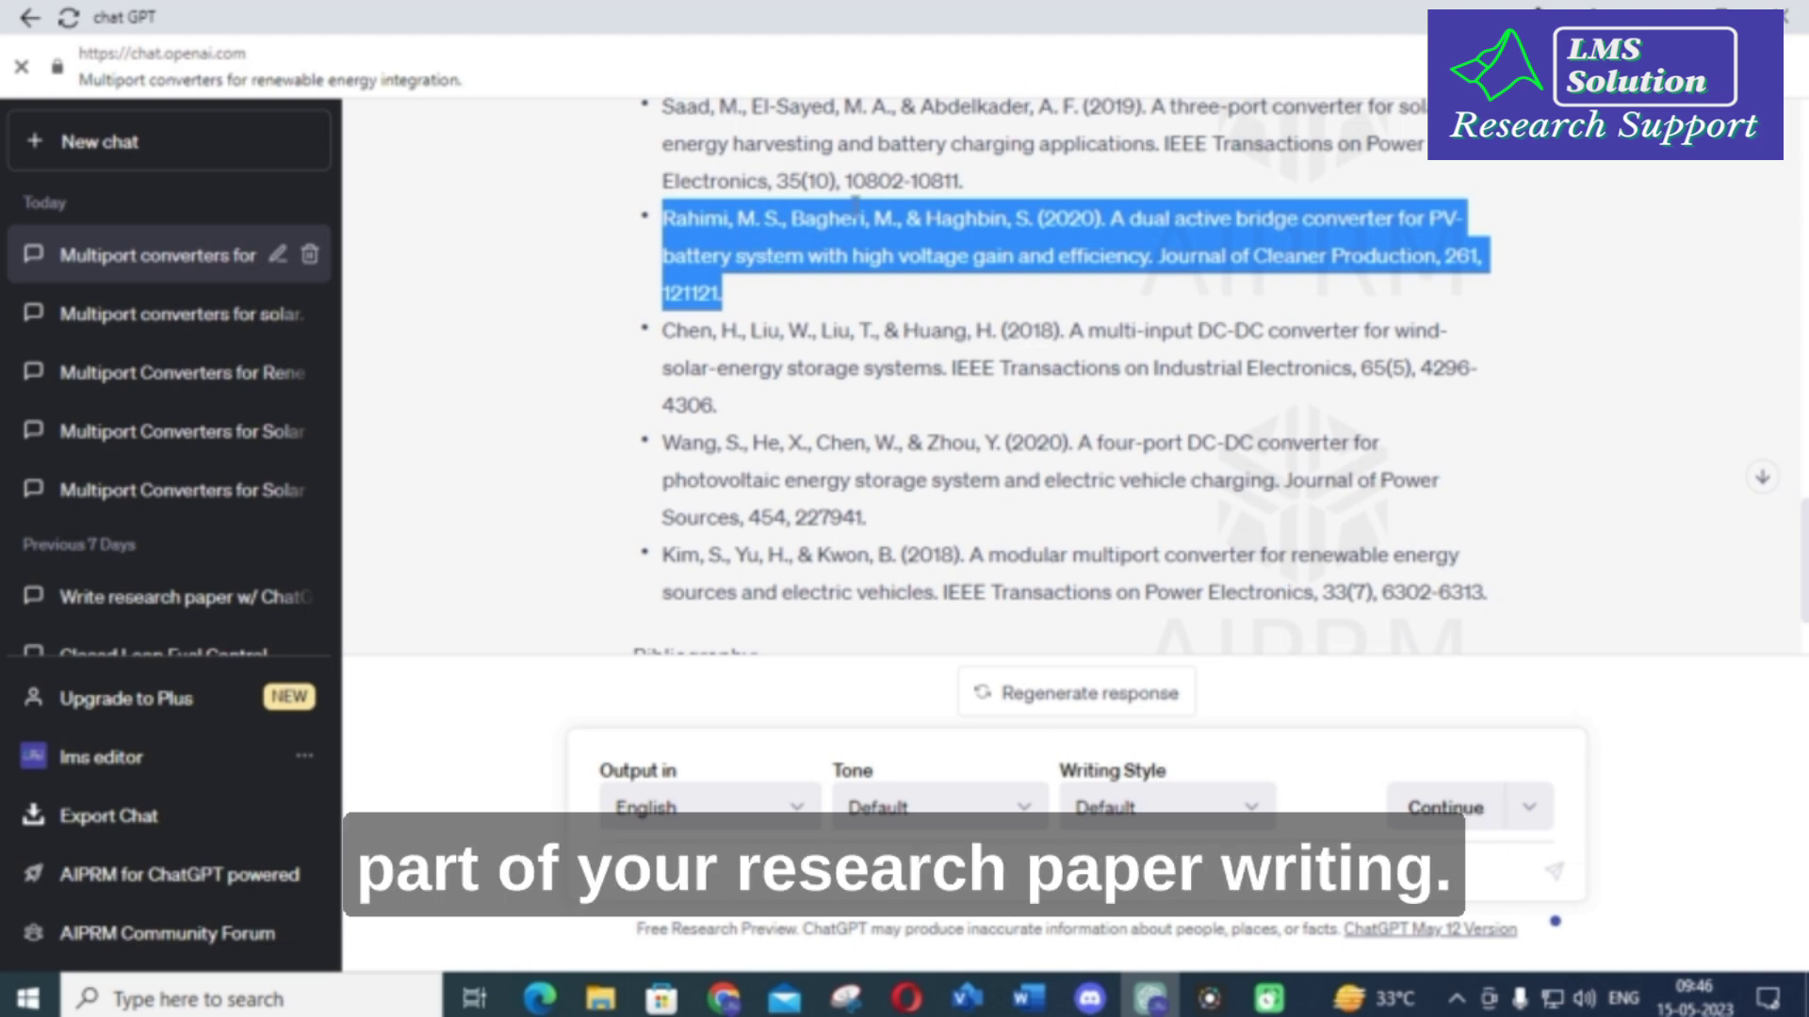
pyautogui.scroll(15, 1022, 355)
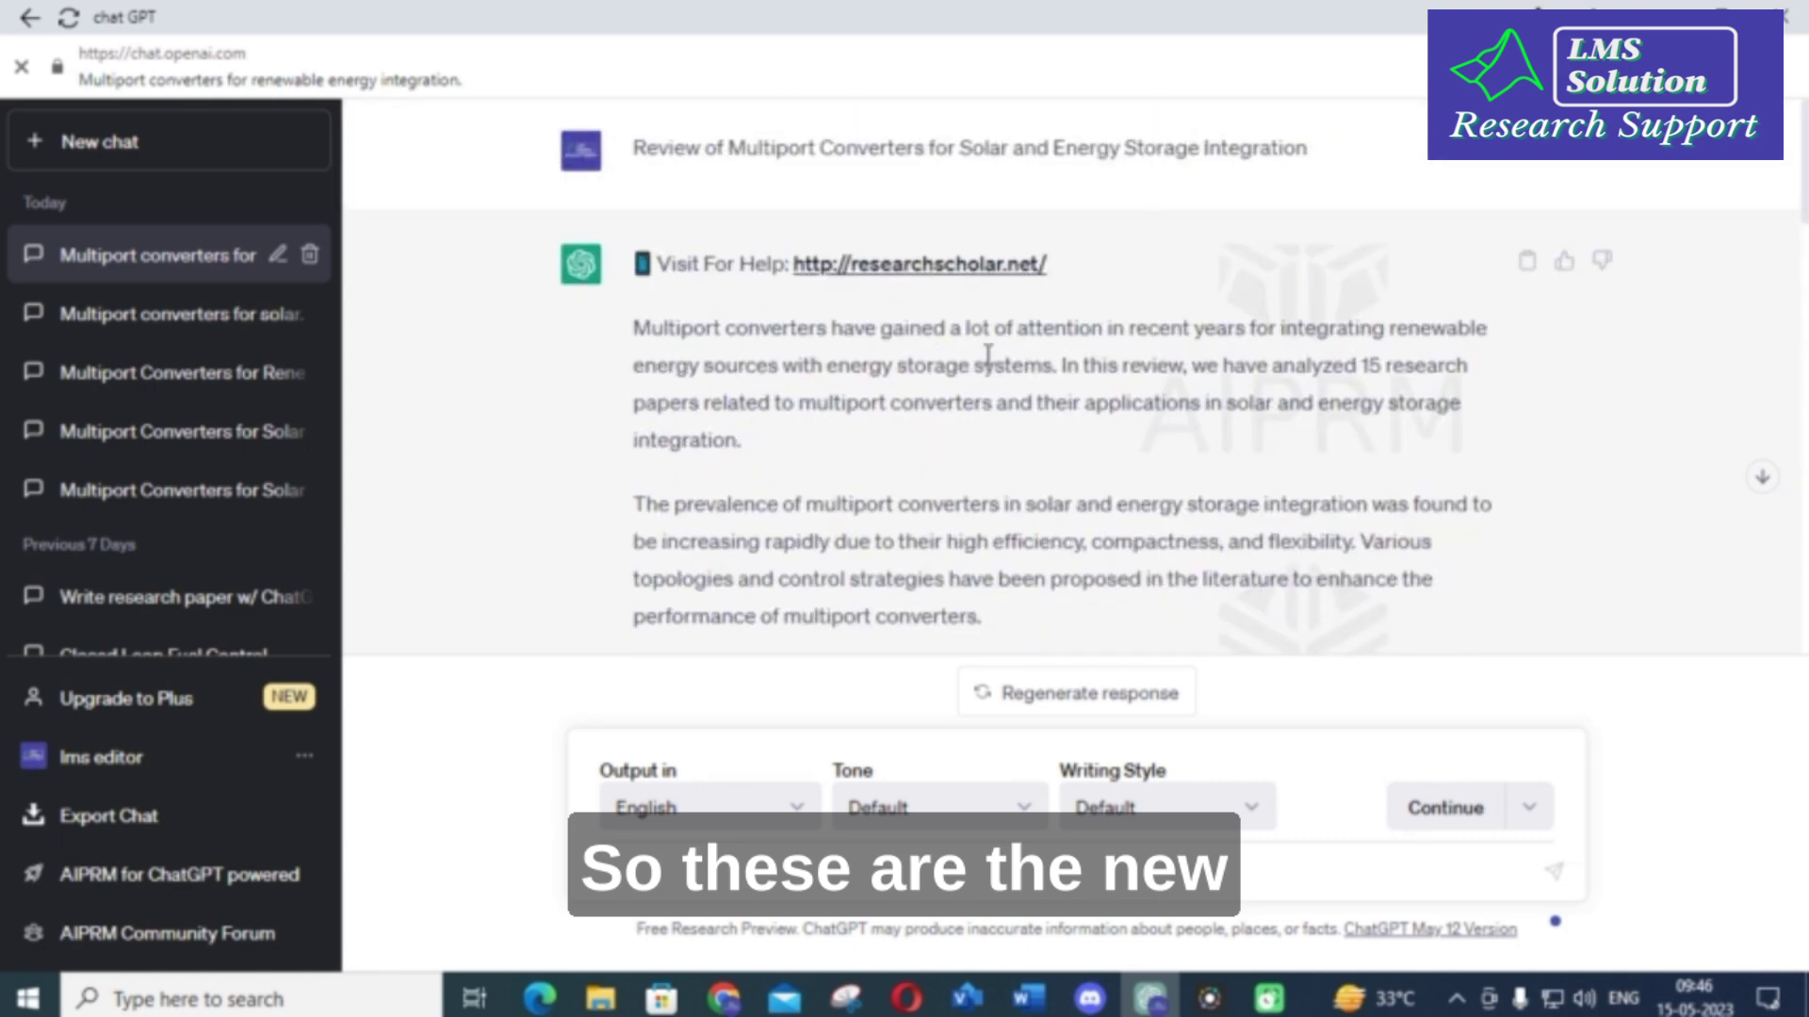